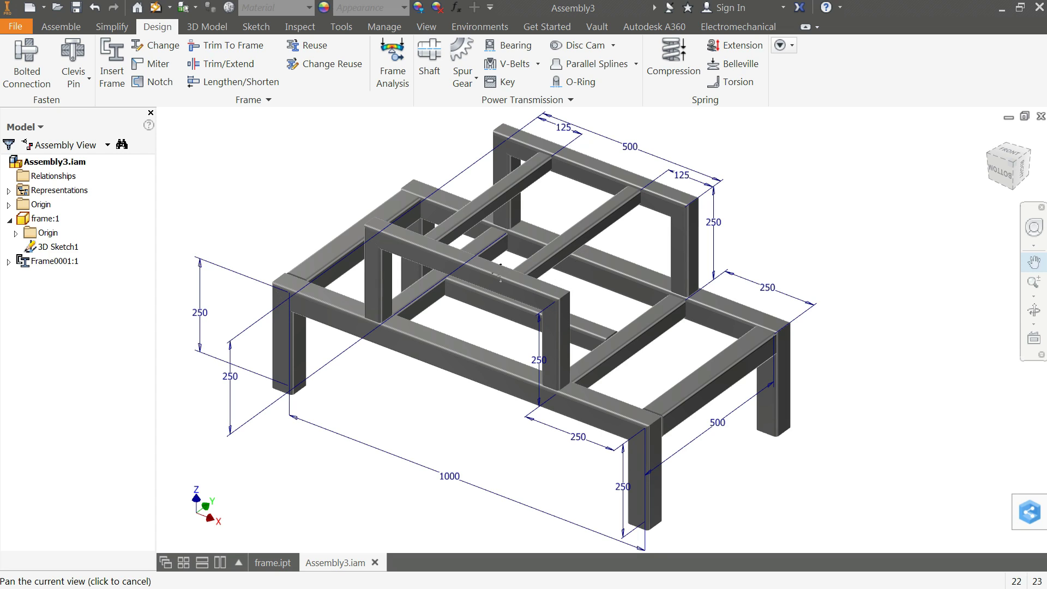
key(Escape)
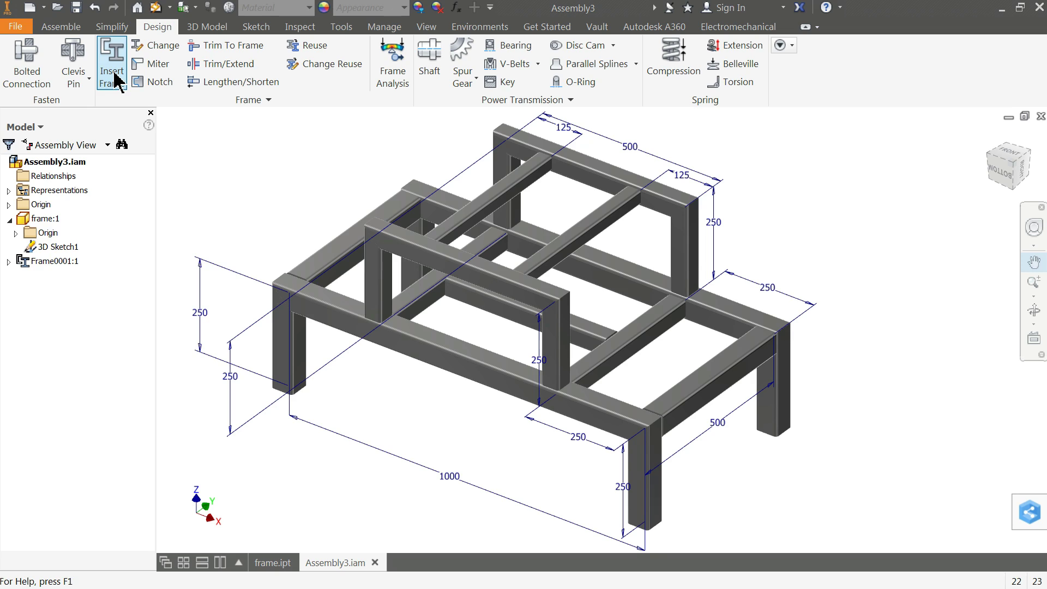
key(F2)
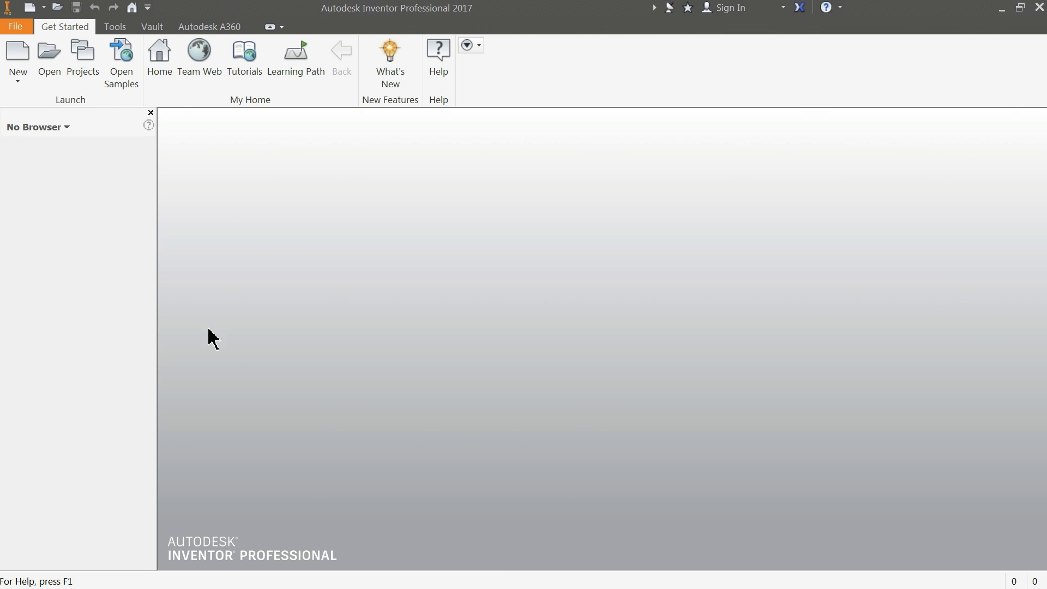
Step: Create a new metric part from the Standard (mm).ipt template and start a 3D sketch in it
click(13, 65)
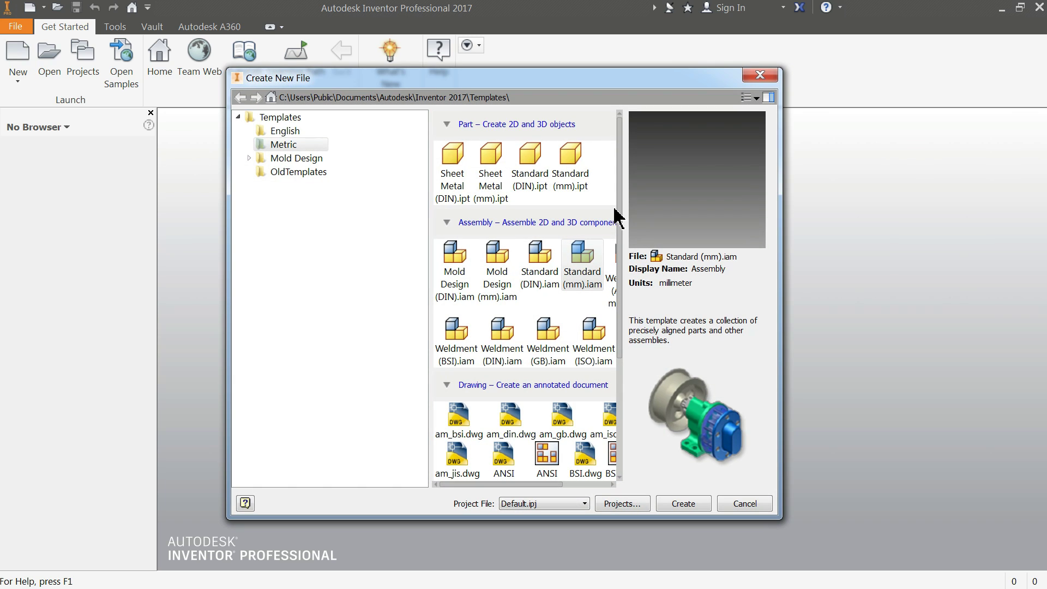
click(574, 176)
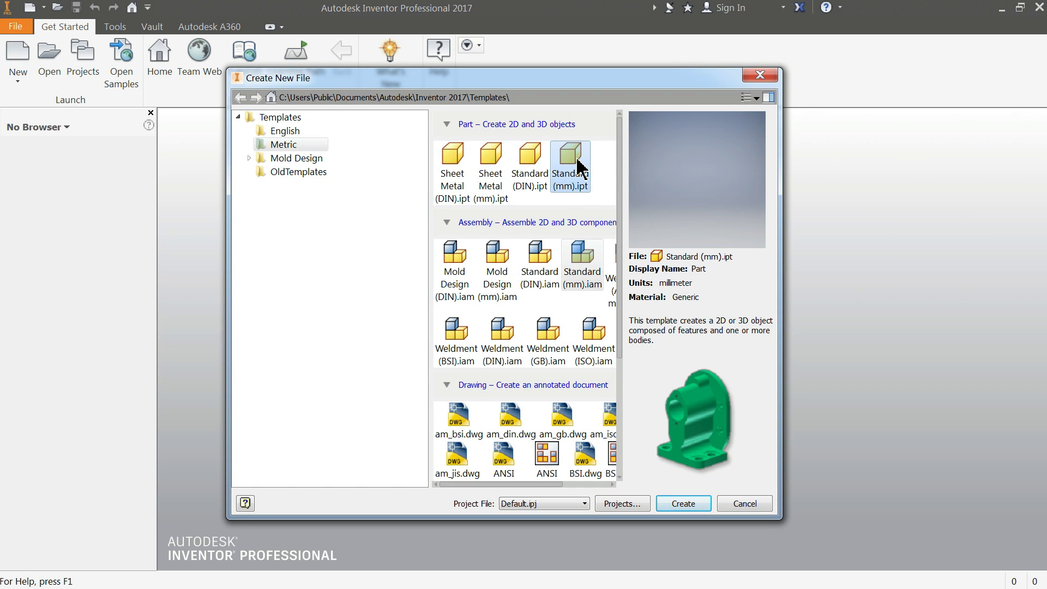
click(677, 509)
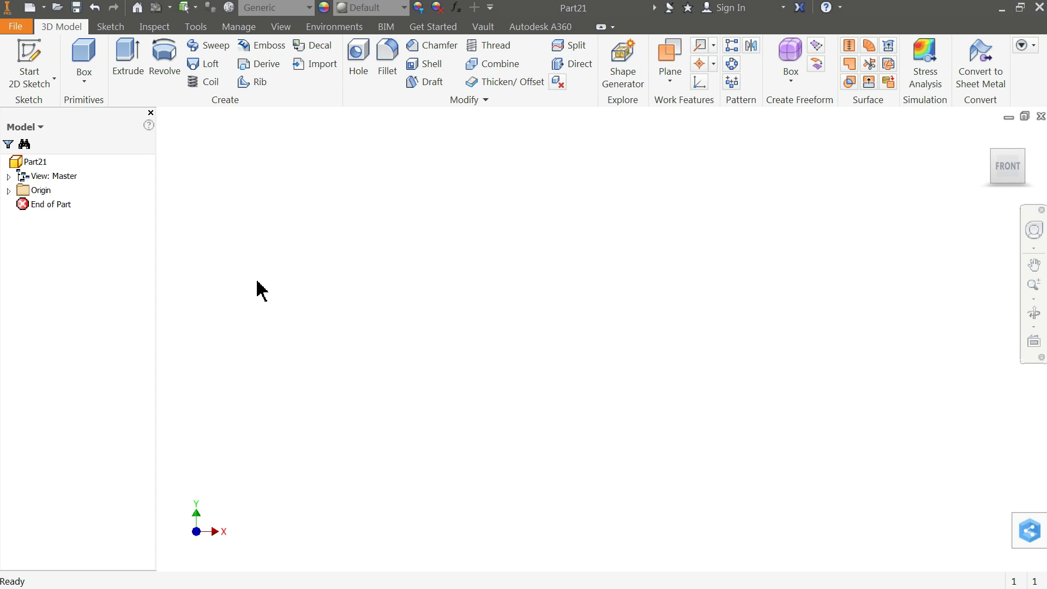
click(49, 85)
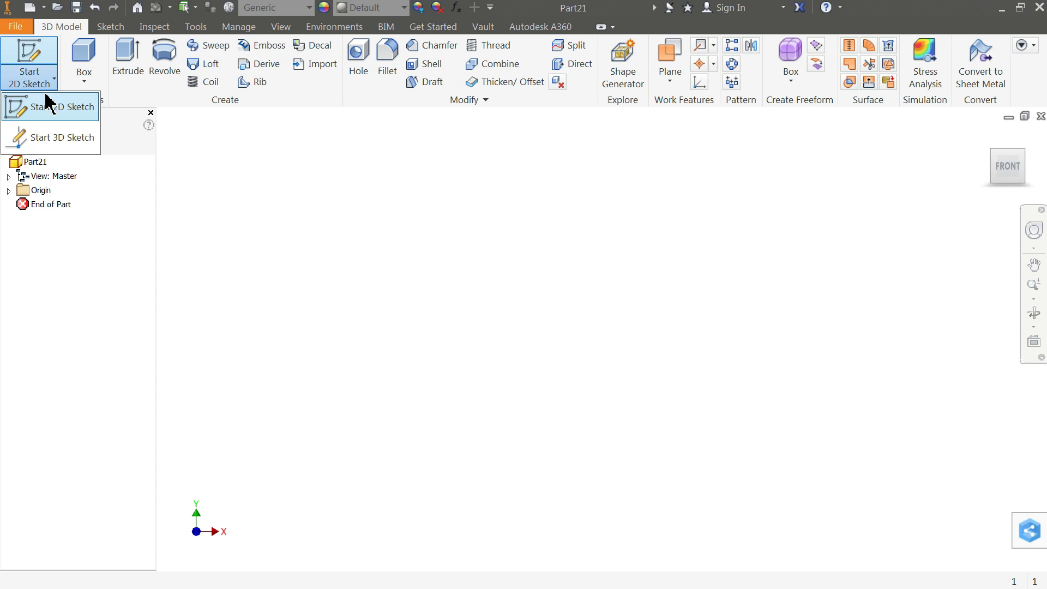
click(56, 146)
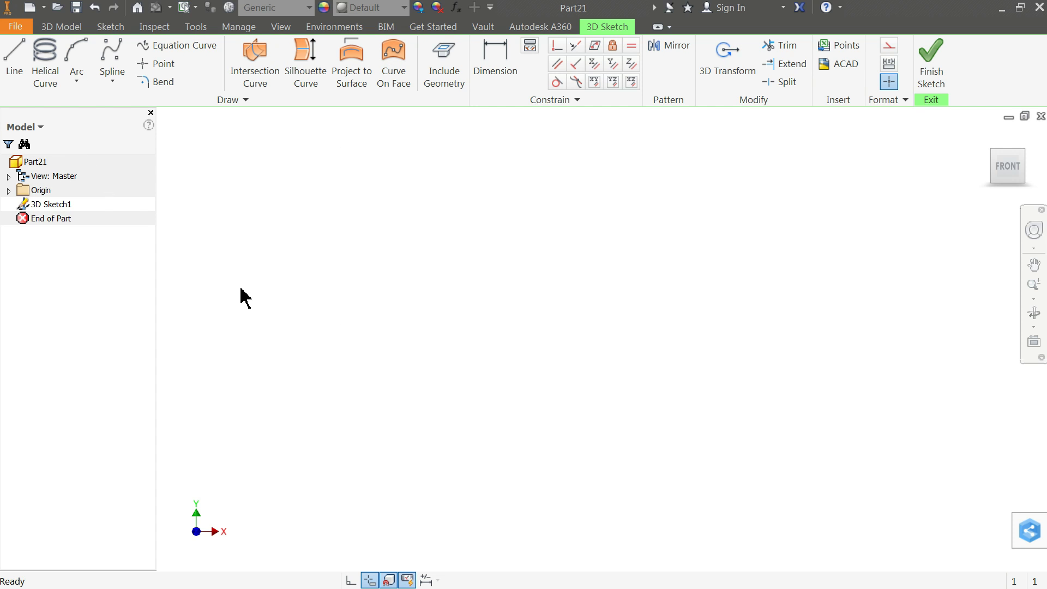
Step: Draw a 1000 mm line along the X axis, starting at the origin's Center Point
click(15, 55)
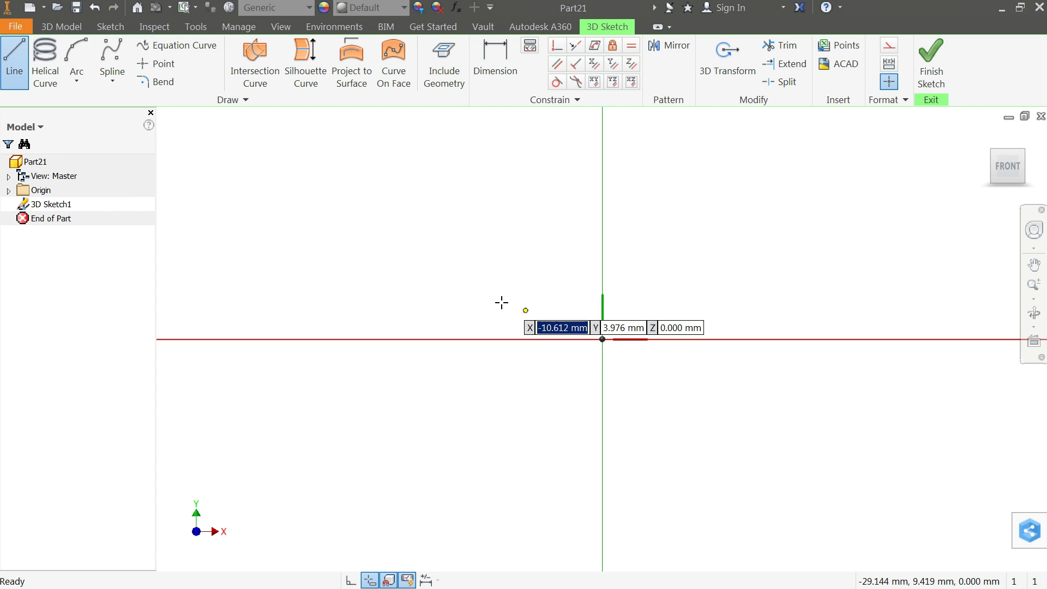
mouse_move(1005, 130)
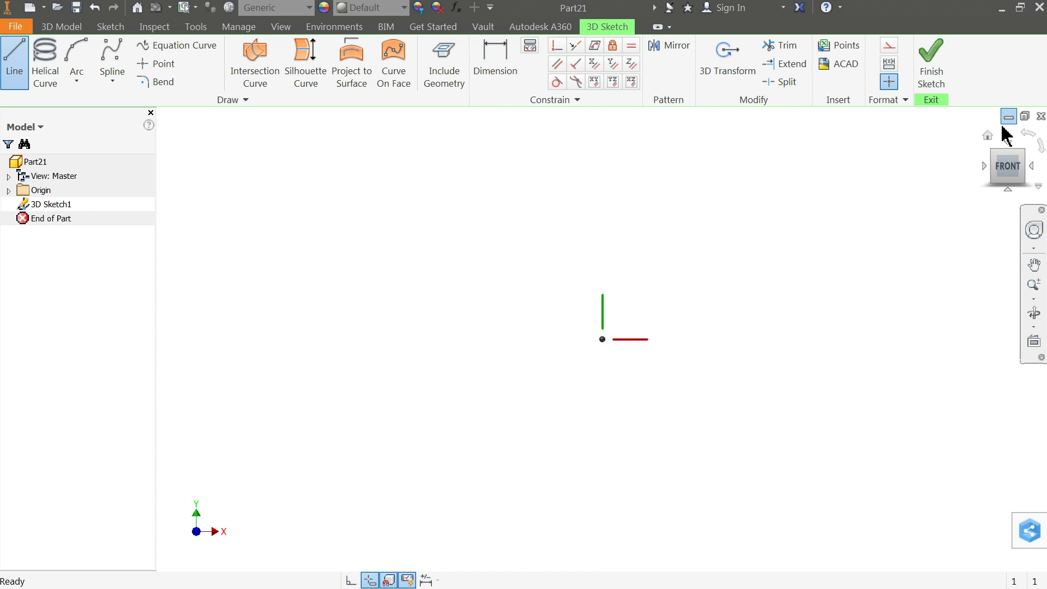
click(988, 136)
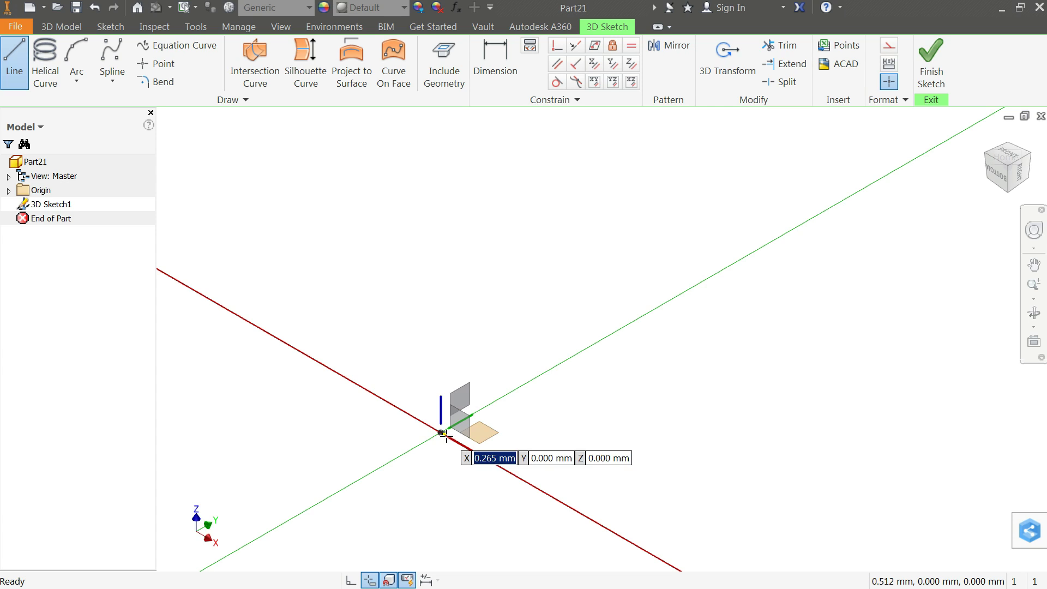
click(9, 191)
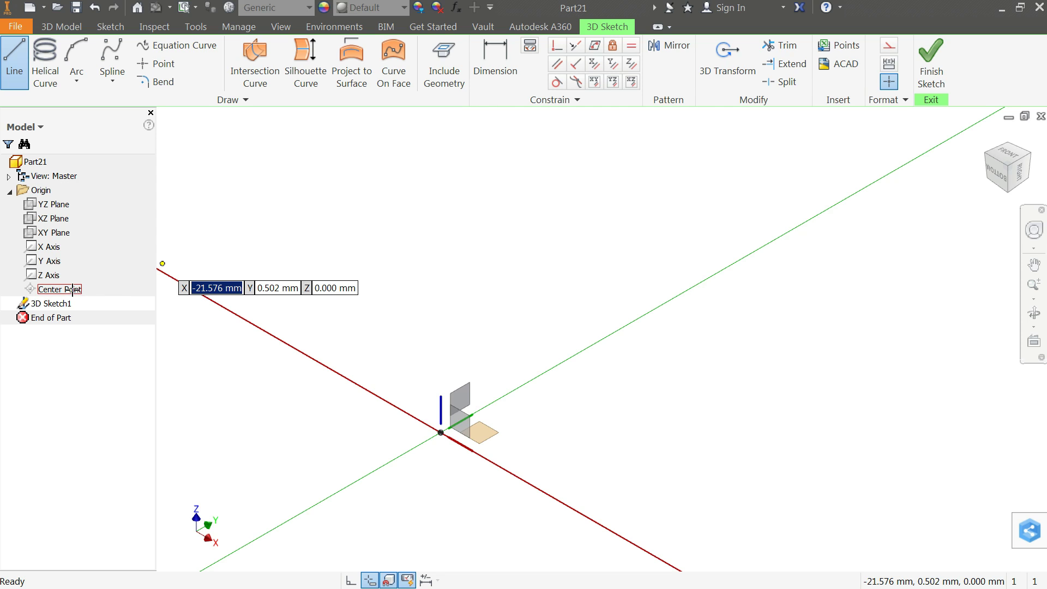
click(73, 289)
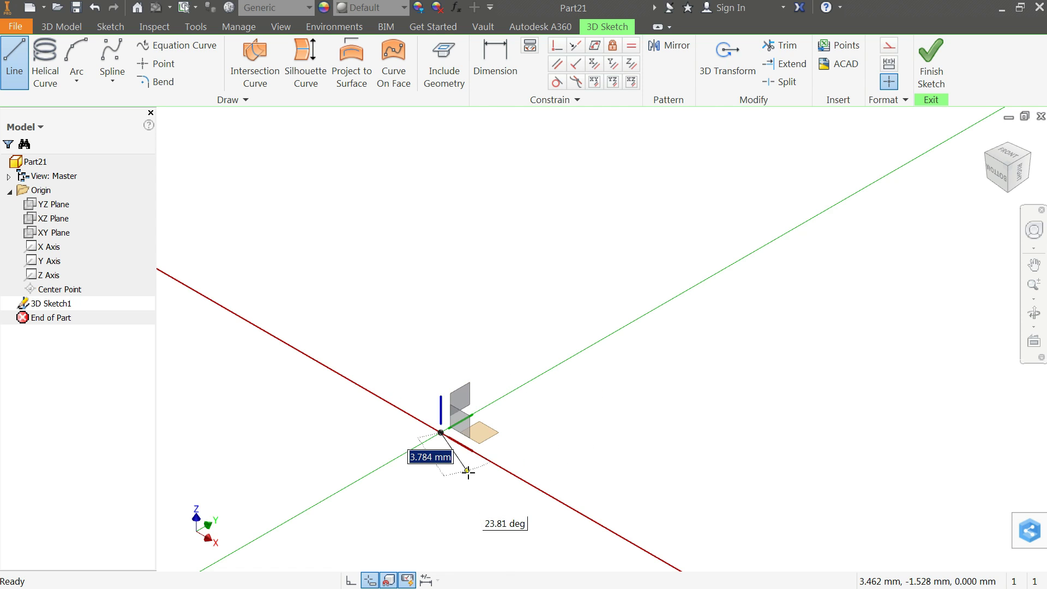
scroll(480, 458, up, 5)
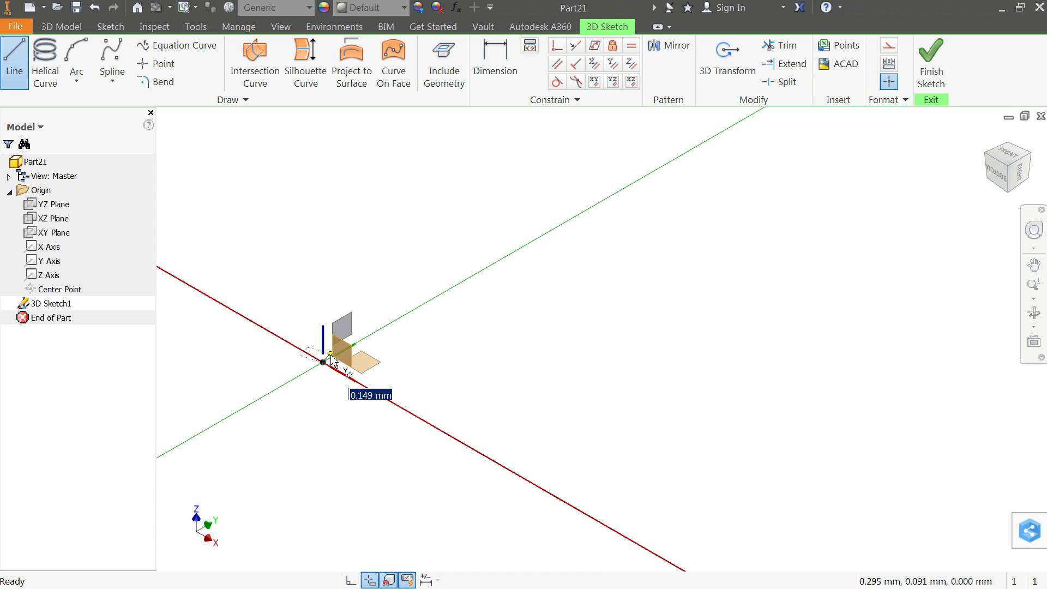
click(352, 360)
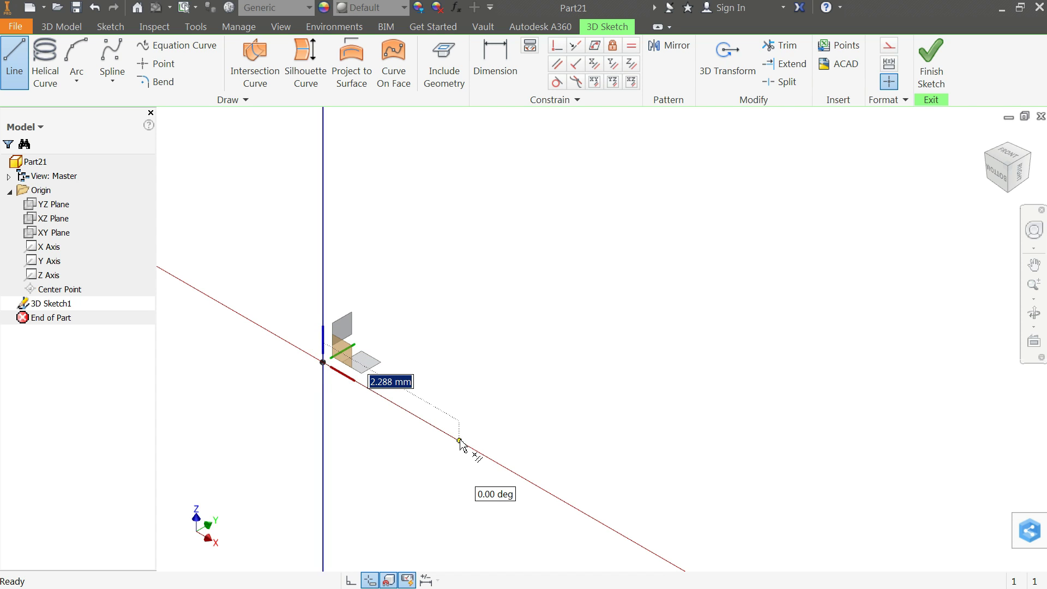
text(100)
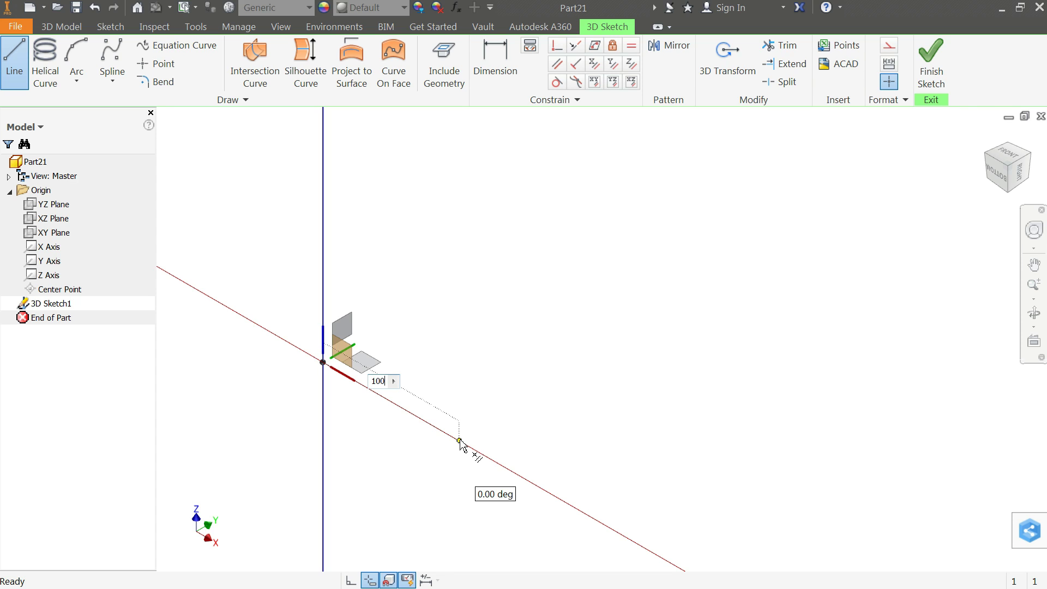
text(0)
key(Return)
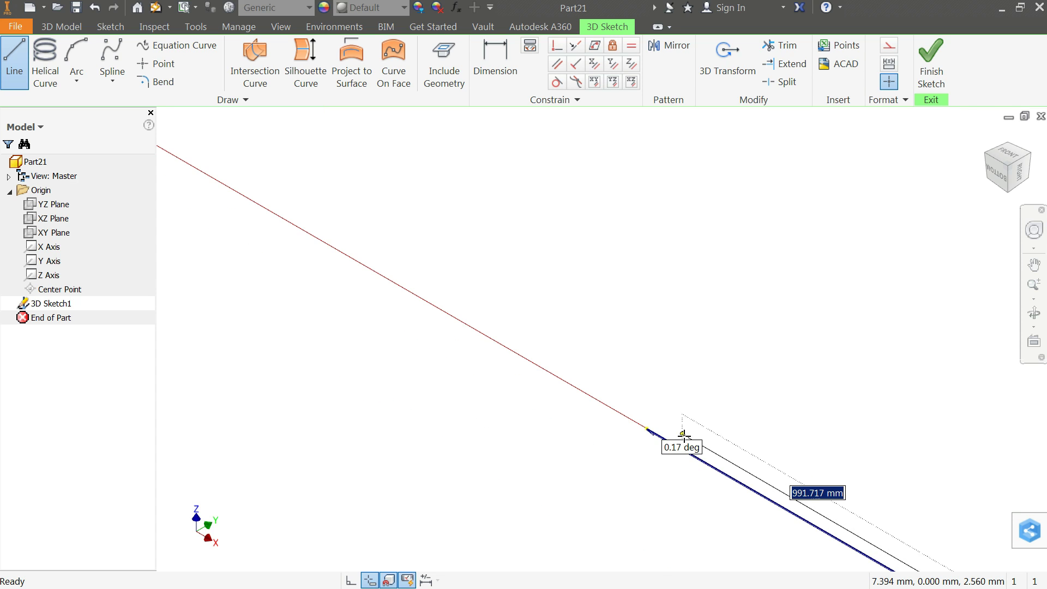
Step: Continue from the end of the 1000 mm line with a 500 mm line parallel to the Y axis
scroll(725, 428, up, 3)
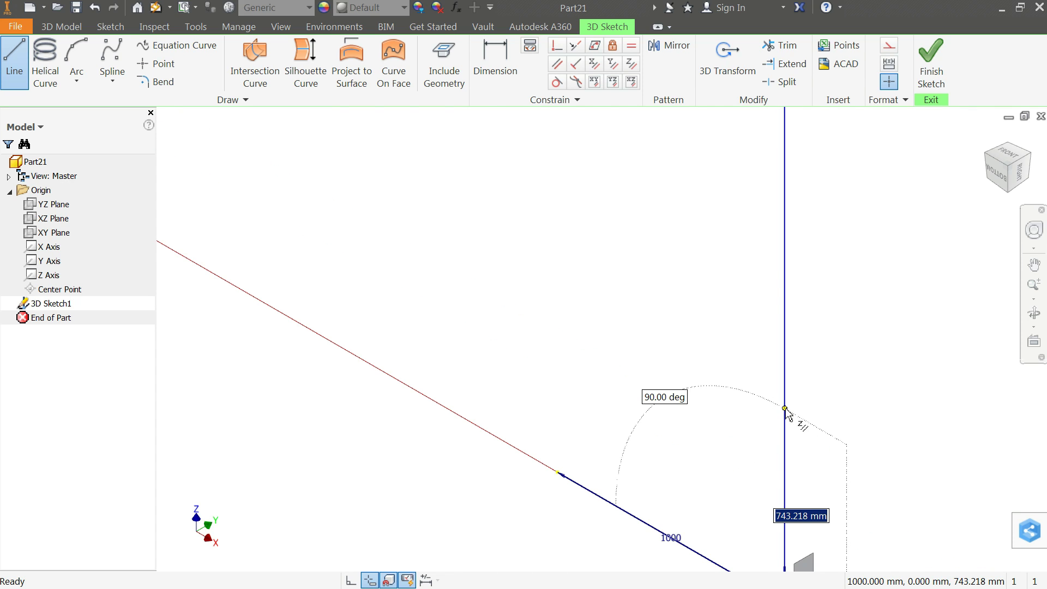
scroll(835, 444, down, 2)
scroll(835, 446, up, 2)
scroll(857, 460, down, 2)
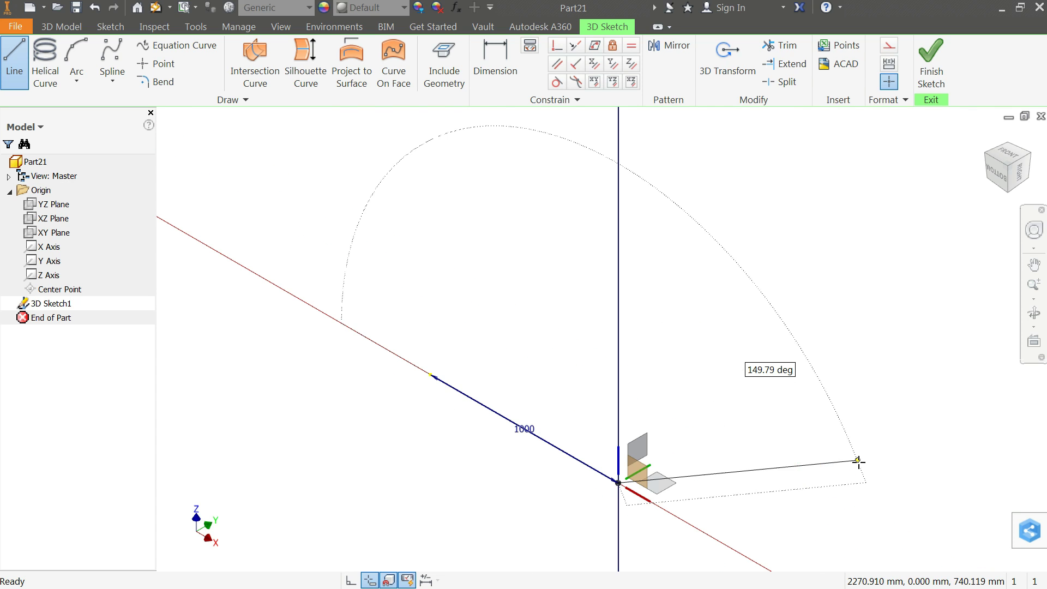
scroll(585, 461, down, 2)
scroll(589, 457, up, 1)
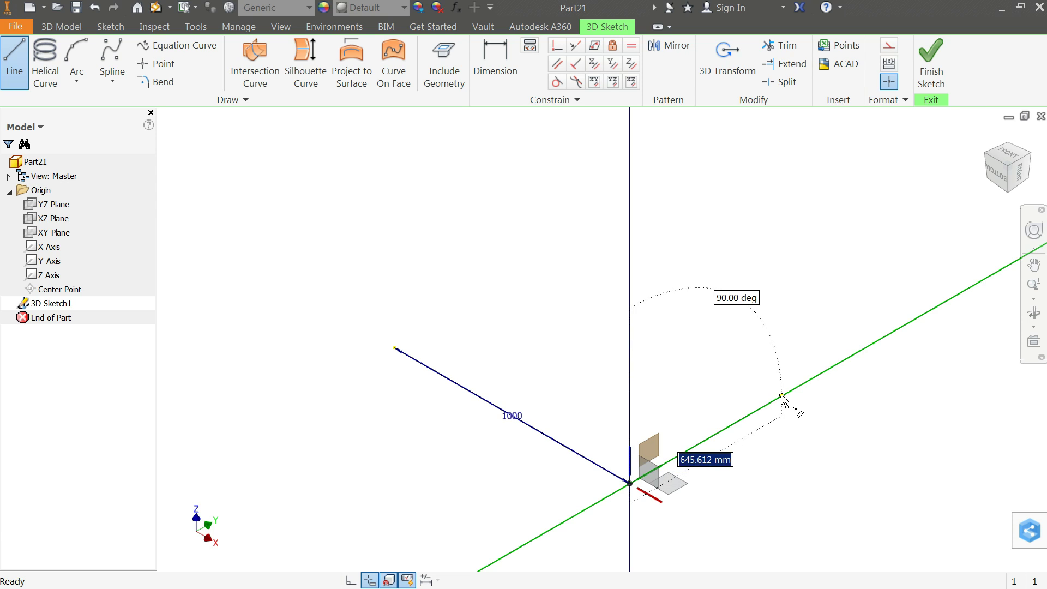
text(500)
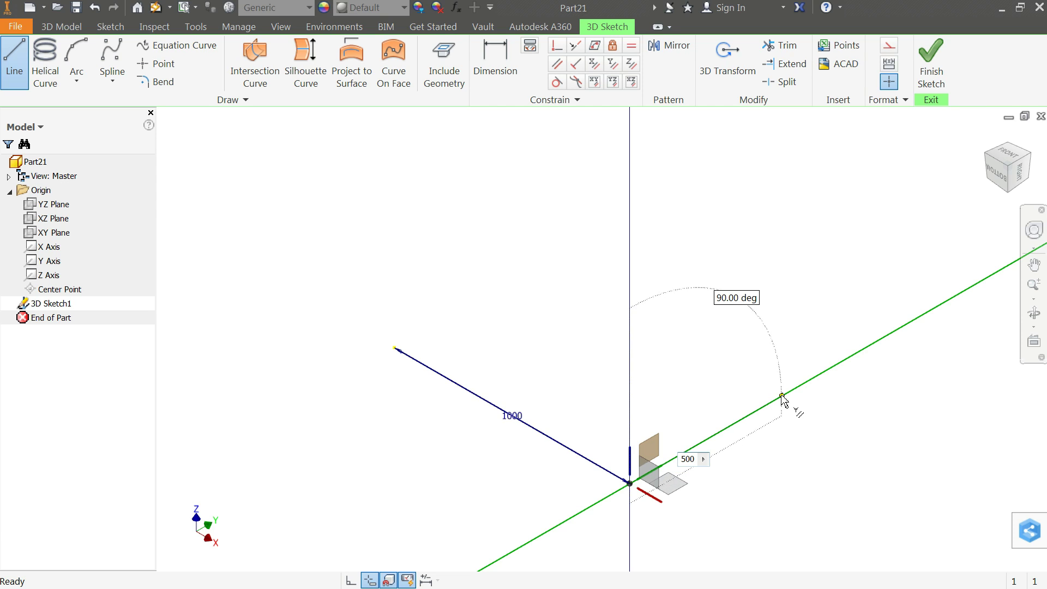
key(Return)
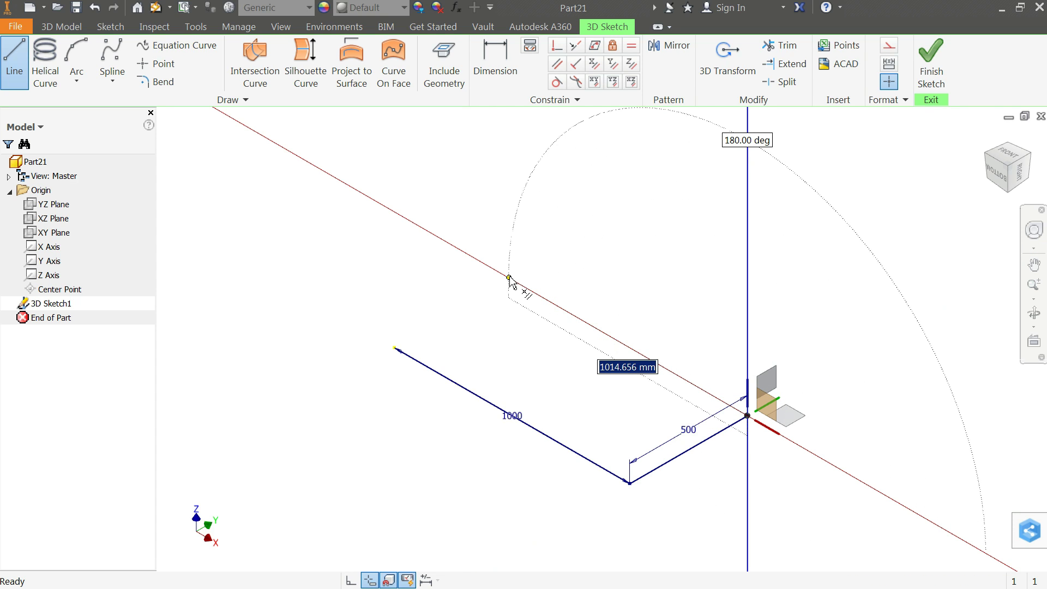
Step: Close the outline at the origin via a line about 1015 mm long parallel to X, and draw a 250 mm leg straight down from there
click(509, 278)
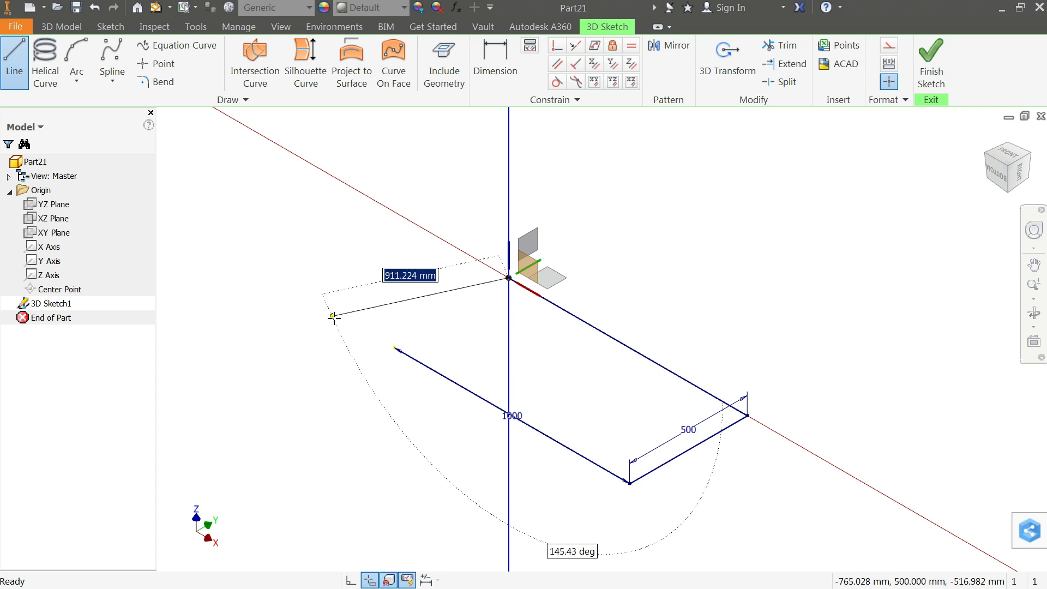
click(396, 348)
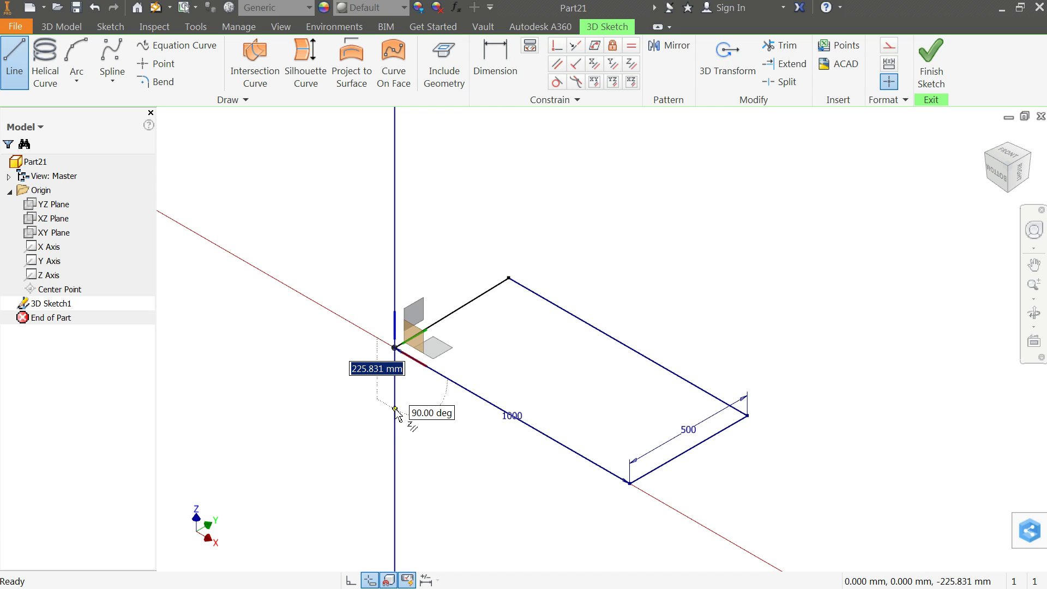
text(250)
key(Return)
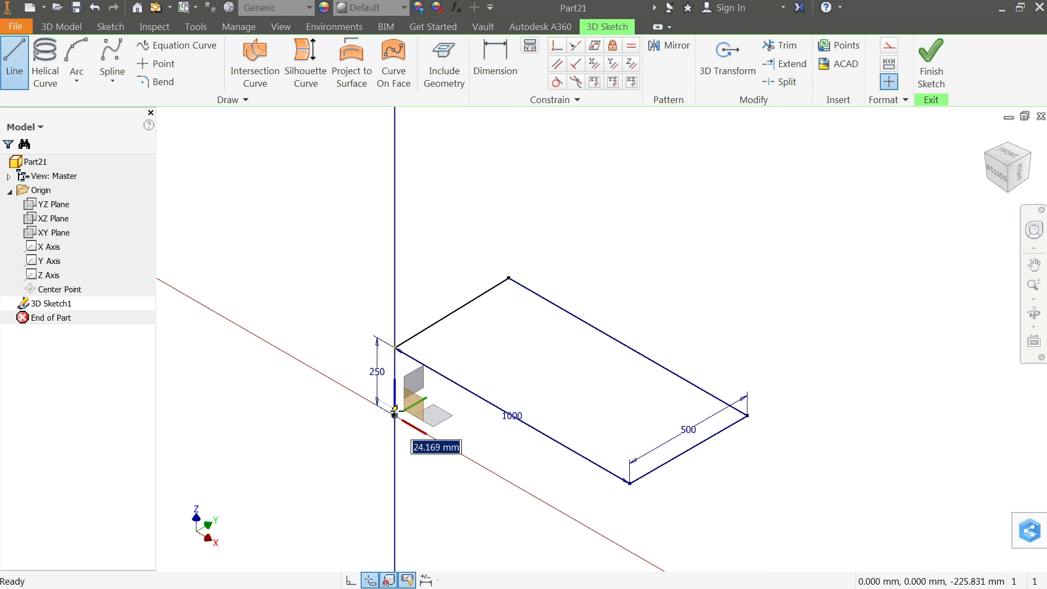
right_click(306, 283)
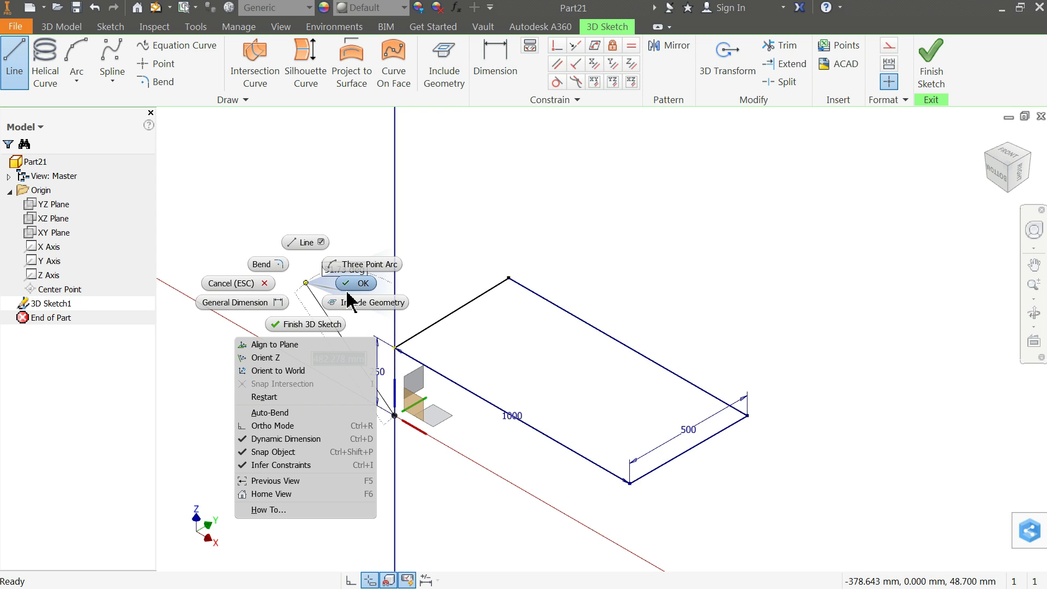
click(360, 294)
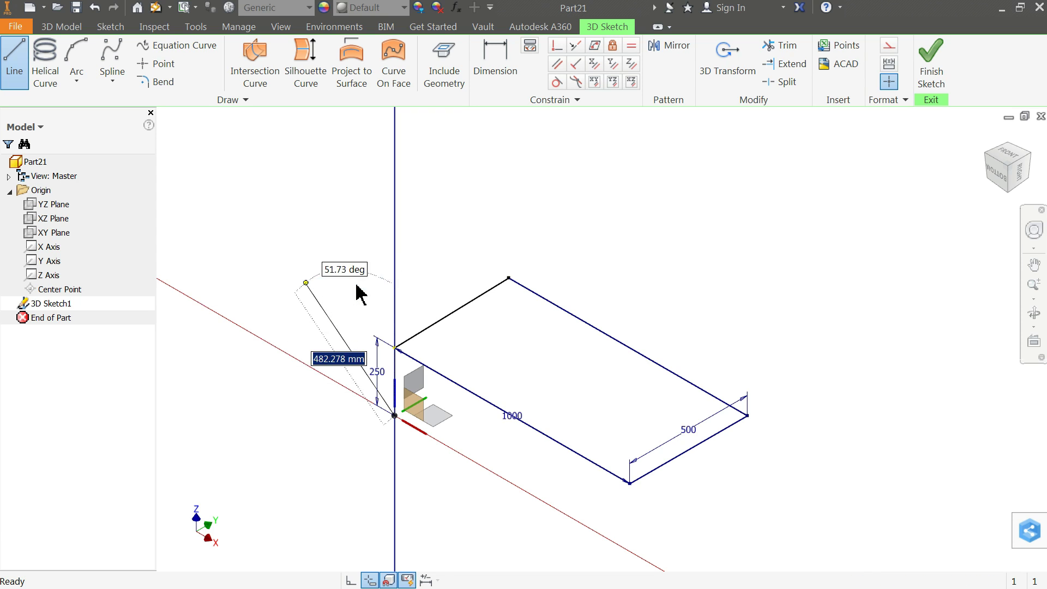
Step: Reposition the 1000 mm and 500 mm dimensions outside the rectangular outline
click(507, 415)
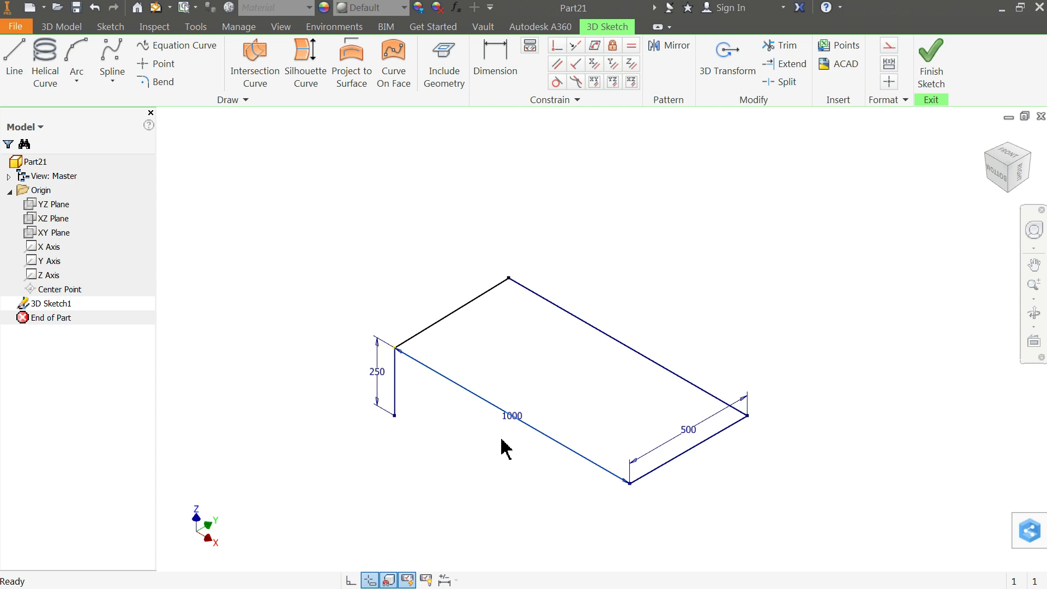
scroll(553, 462, down, 3)
drag(487, 386, 468, 414)
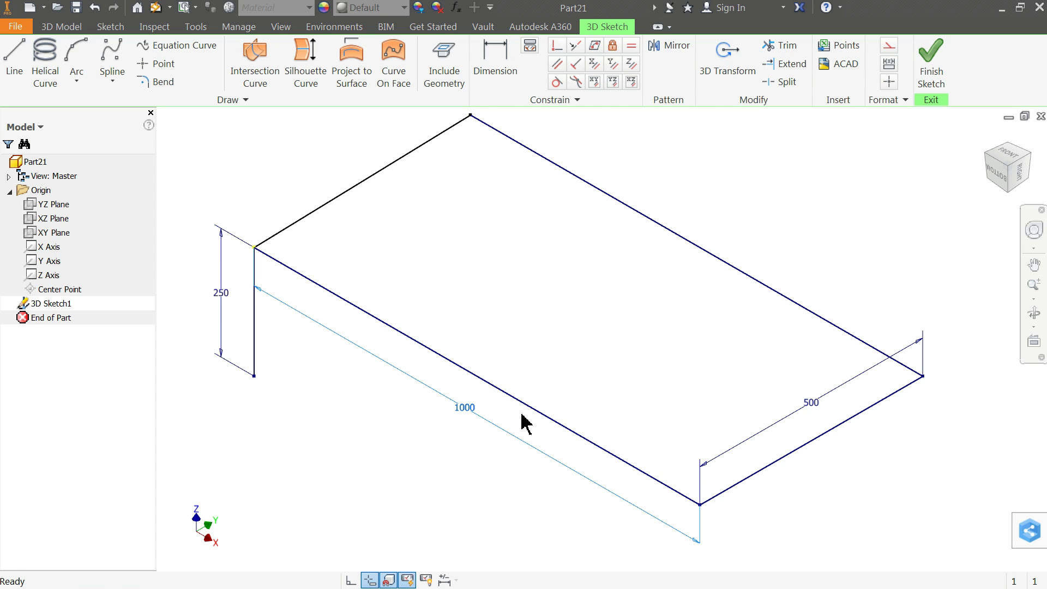
drag(818, 423, 822, 476)
scroll(823, 476, down, 3)
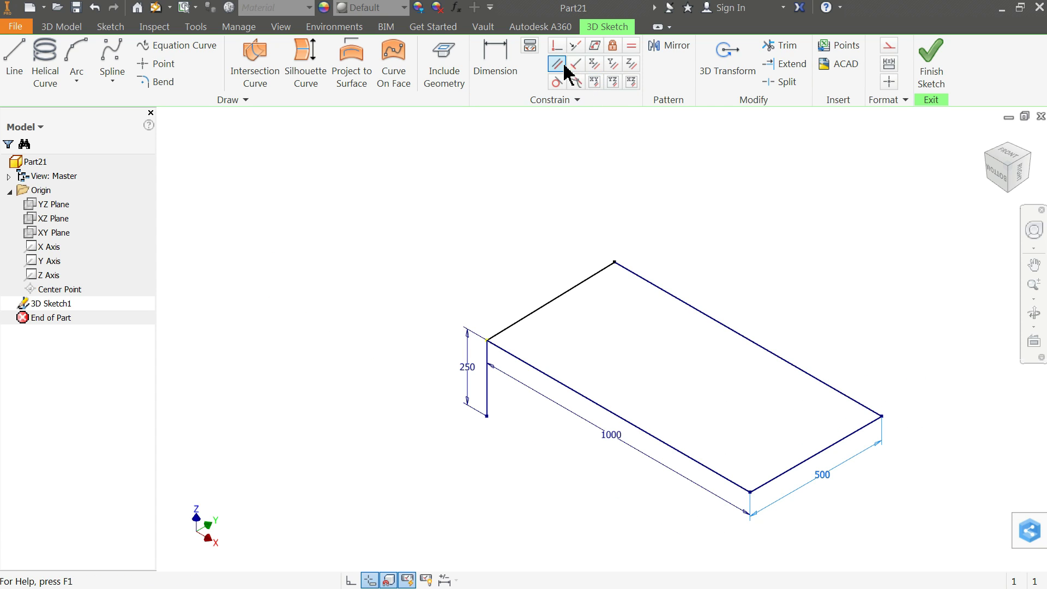
Step: Try to apply an Equal constraint to the two long sides of the outline
click(632, 46)
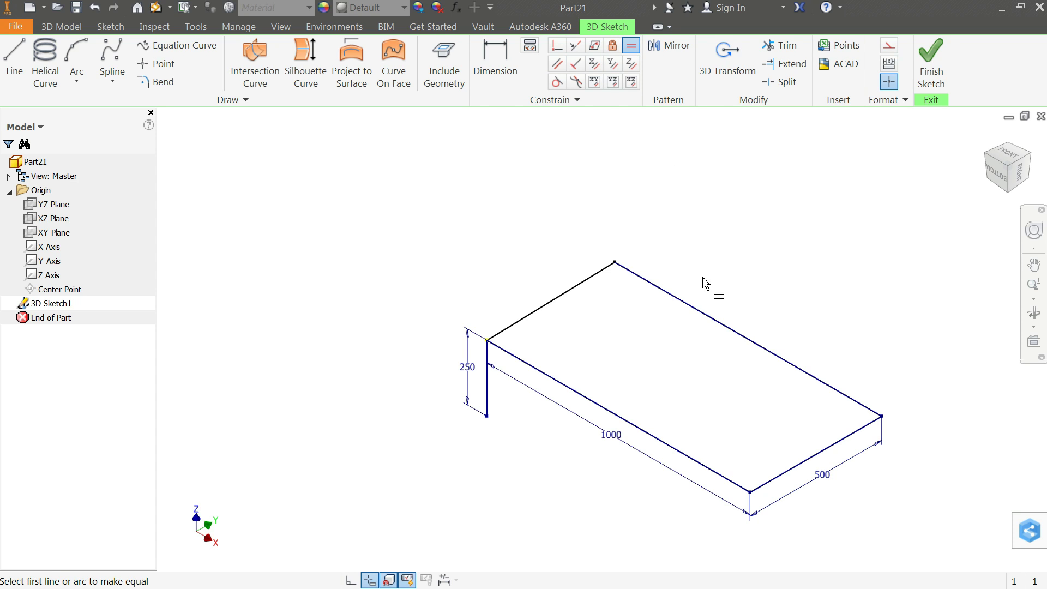
click(694, 312)
click(611, 415)
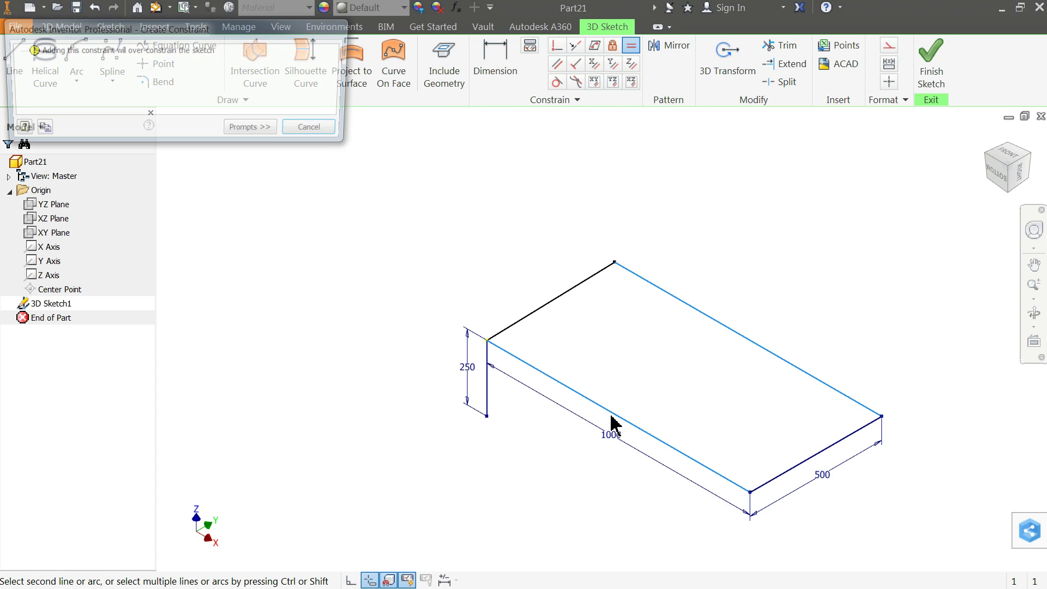
click(318, 131)
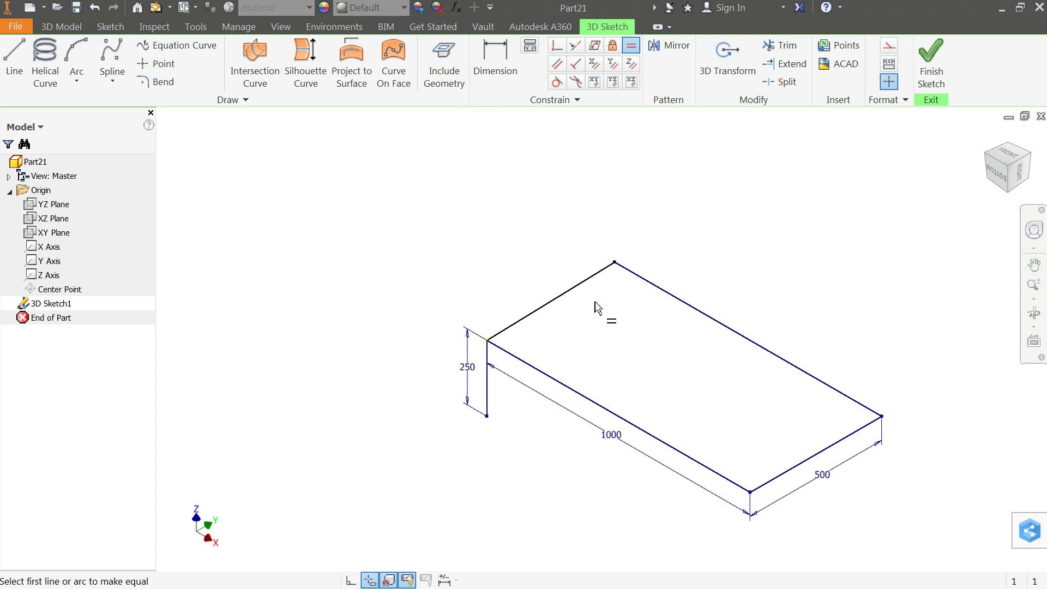
Step: Make the two short sides of the outline equal in length
click(795, 466)
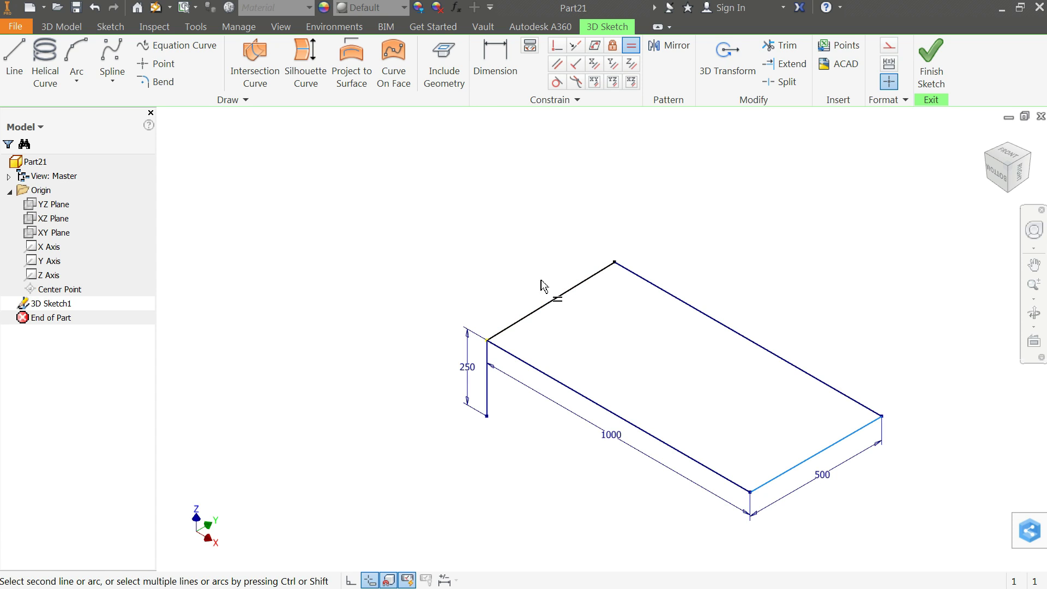
click(554, 300)
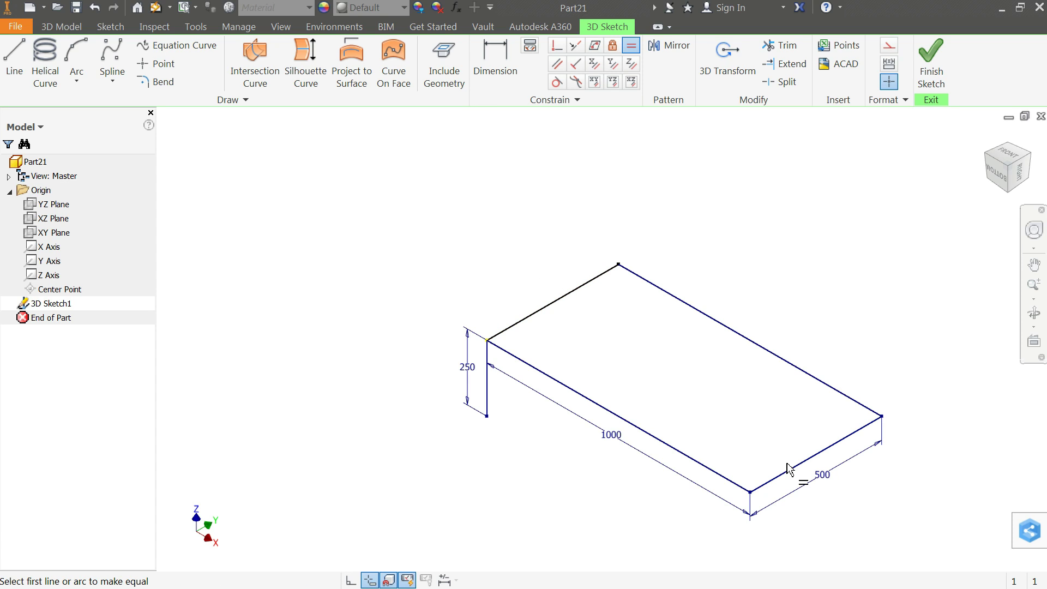
Step: Try again to make the two long sides of the outline equal in length with an Equal constraint
click(709, 321)
click(608, 411)
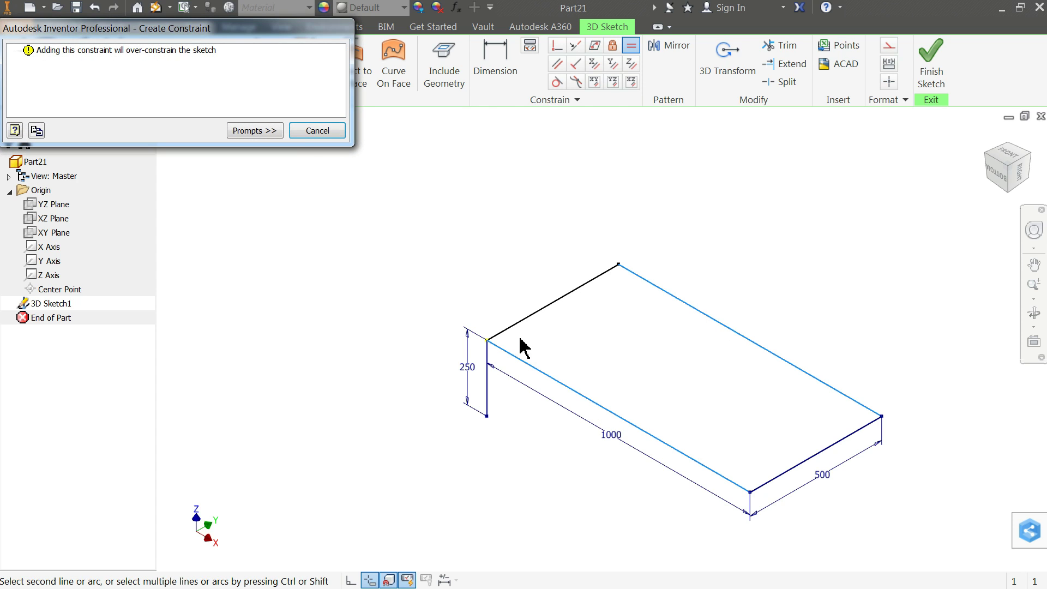
click(311, 131)
Step: Add a driven dimension to the rear long side of the outline, placed outside the rectangle
click(499, 74)
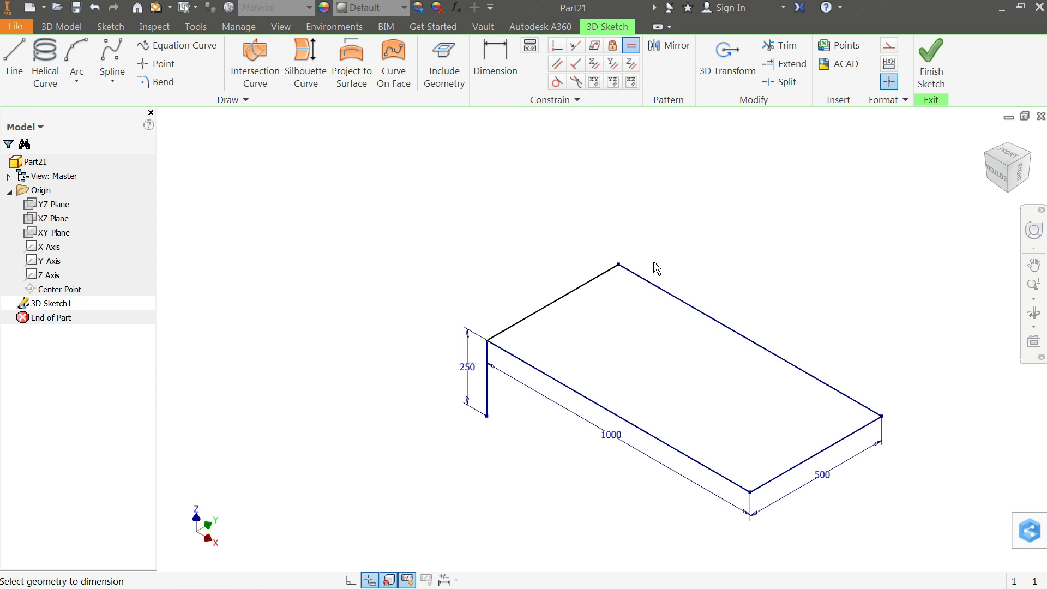
click(689, 306)
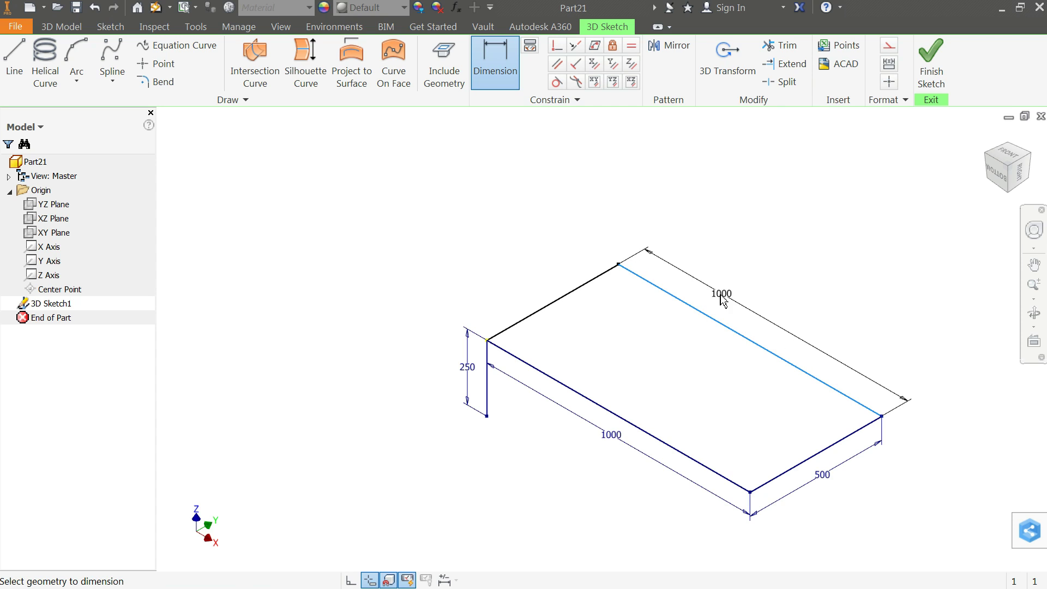
click(741, 304)
click(317, 132)
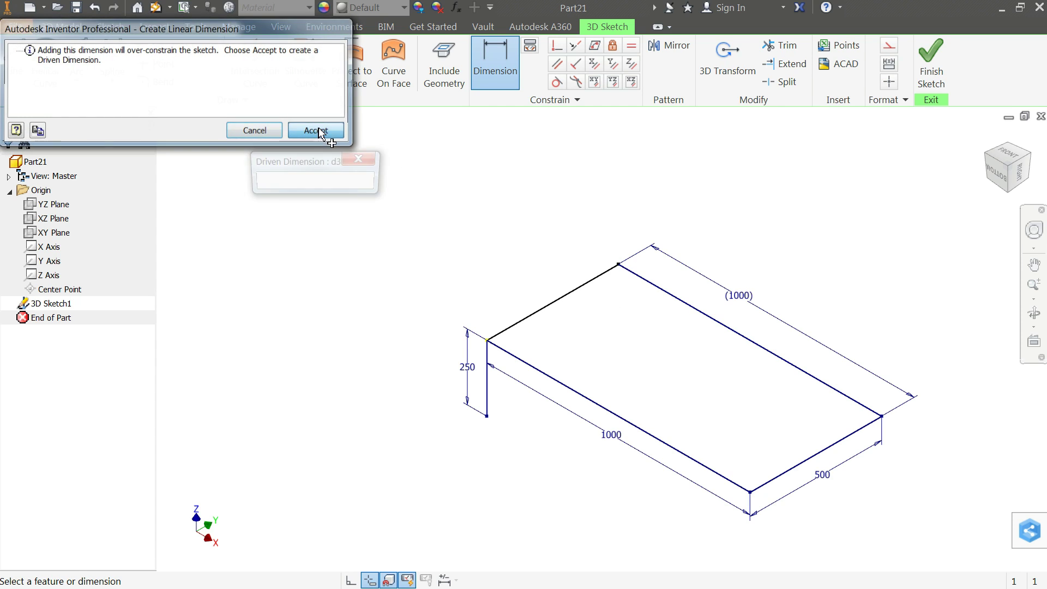
click(375, 162)
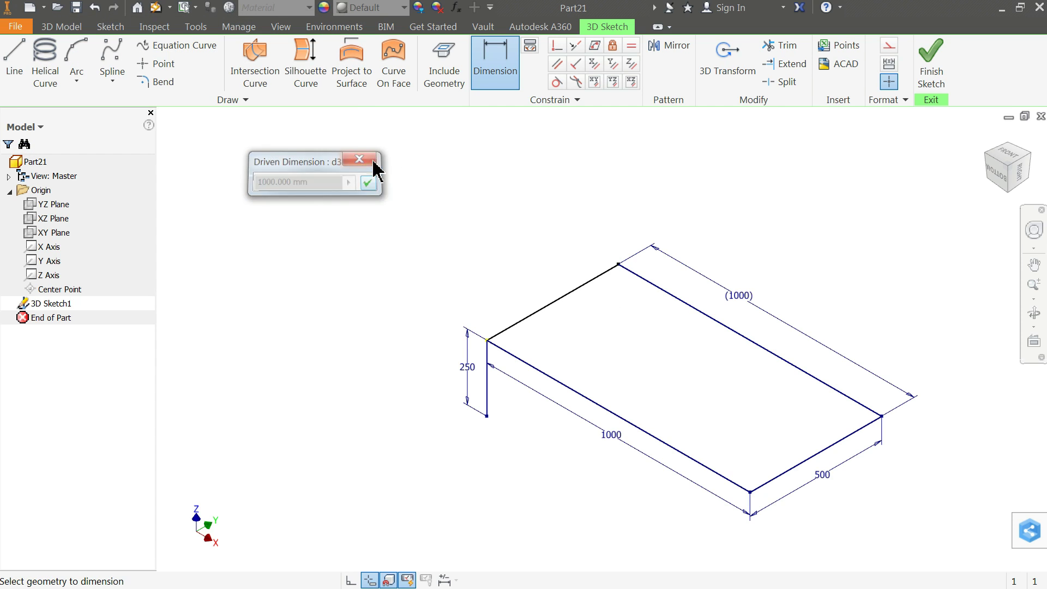
Step: Draw a leg line straight down along Z from the outline's rear corner
scroll(666, 367, down, 3)
scroll(797, 464, up, 5)
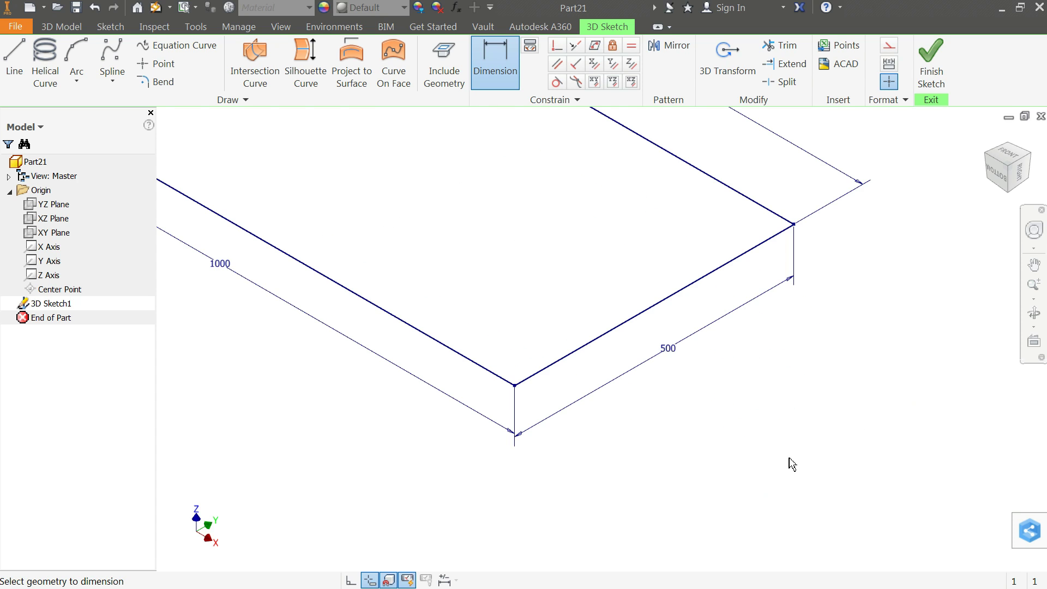
scroll(730, 431, down, 4)
click(16, 61)
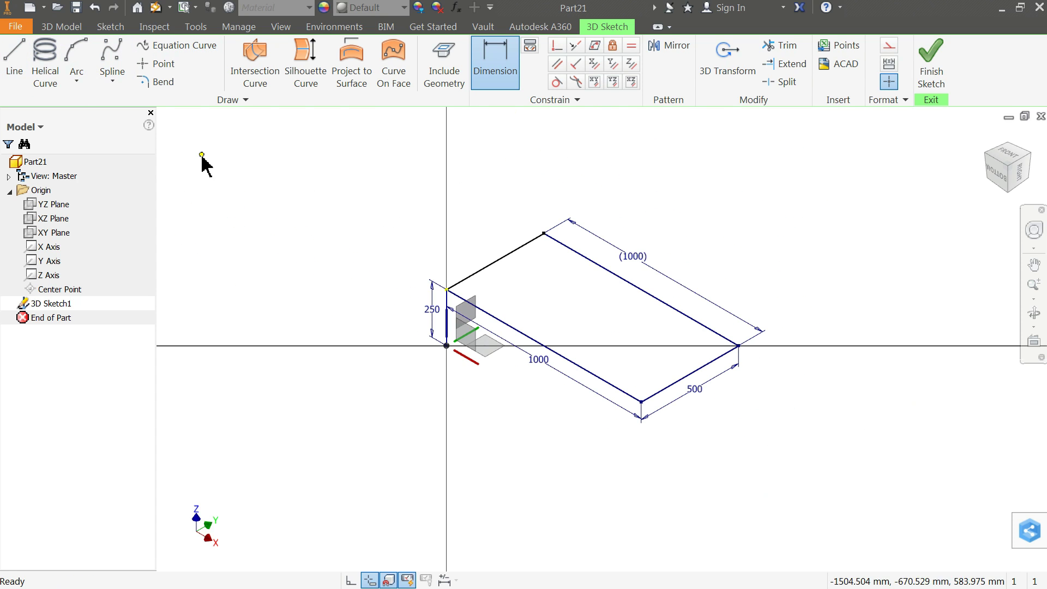
scroll(568, 327, up, 3)
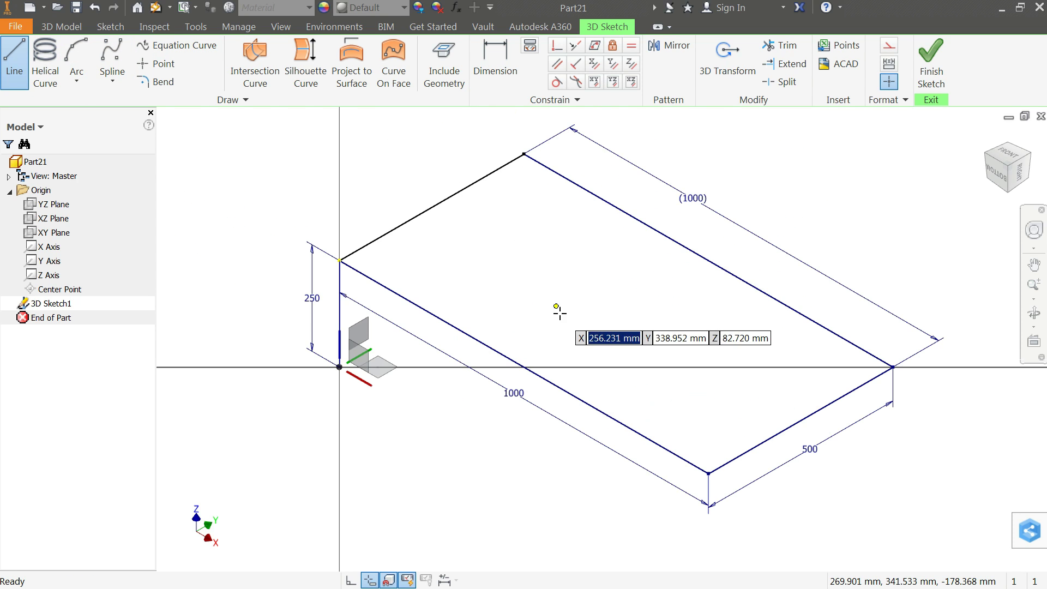
click(524, 154)
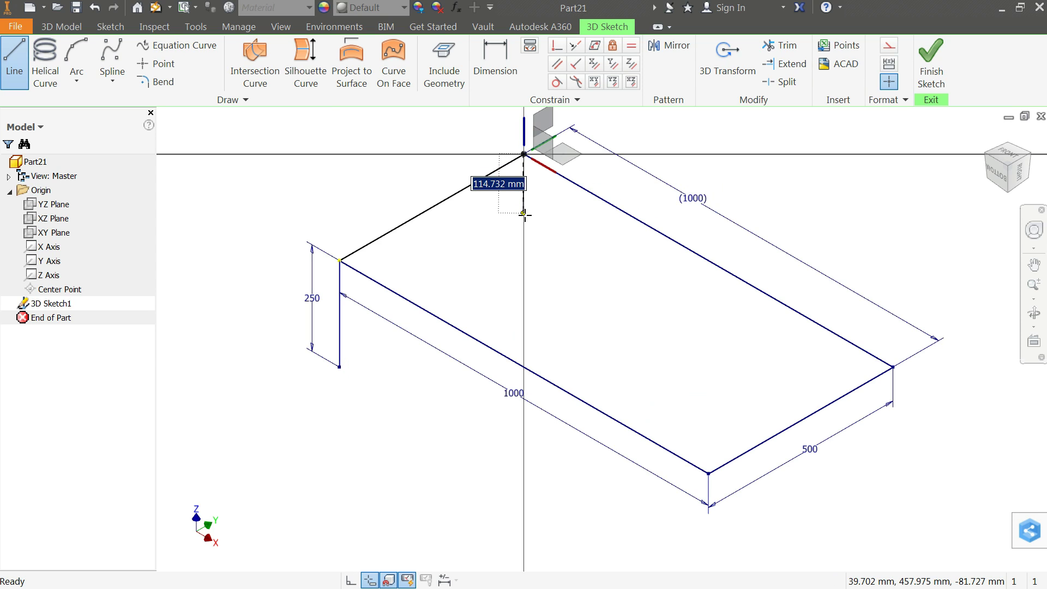
click(550, 153)
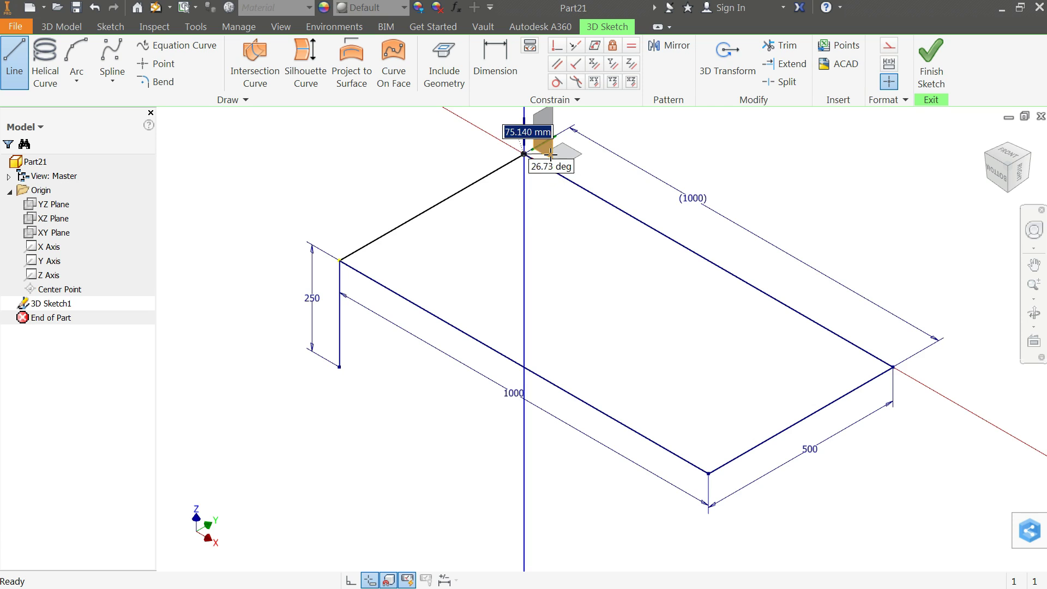
click(525, 220)
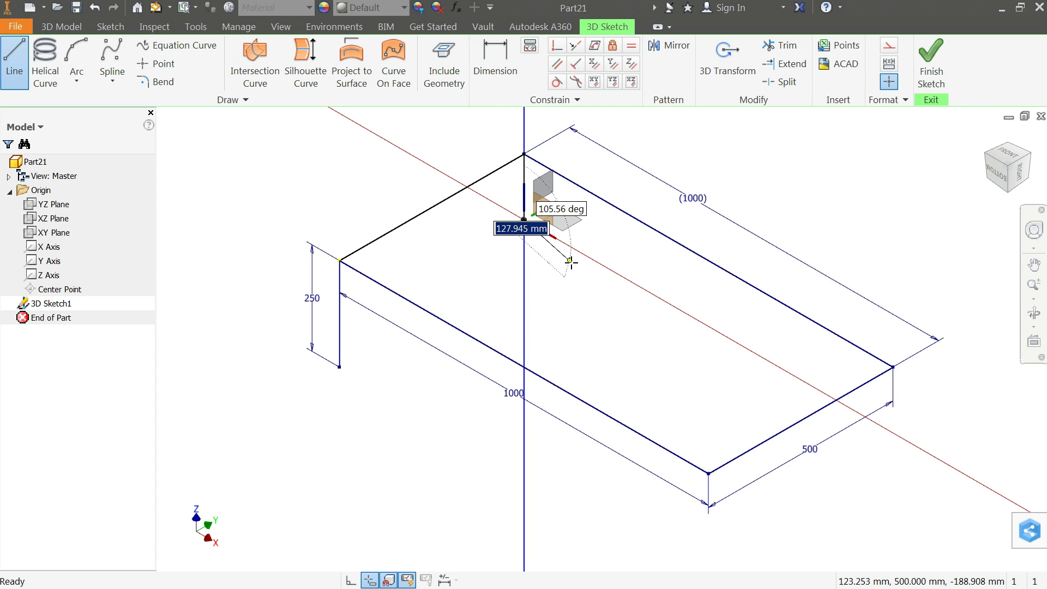
key(Escape)
Step: Draw a leg line about 110 mm long straight down from the front corner where the 1000 and 500 mm sides meet
click(11, 70)
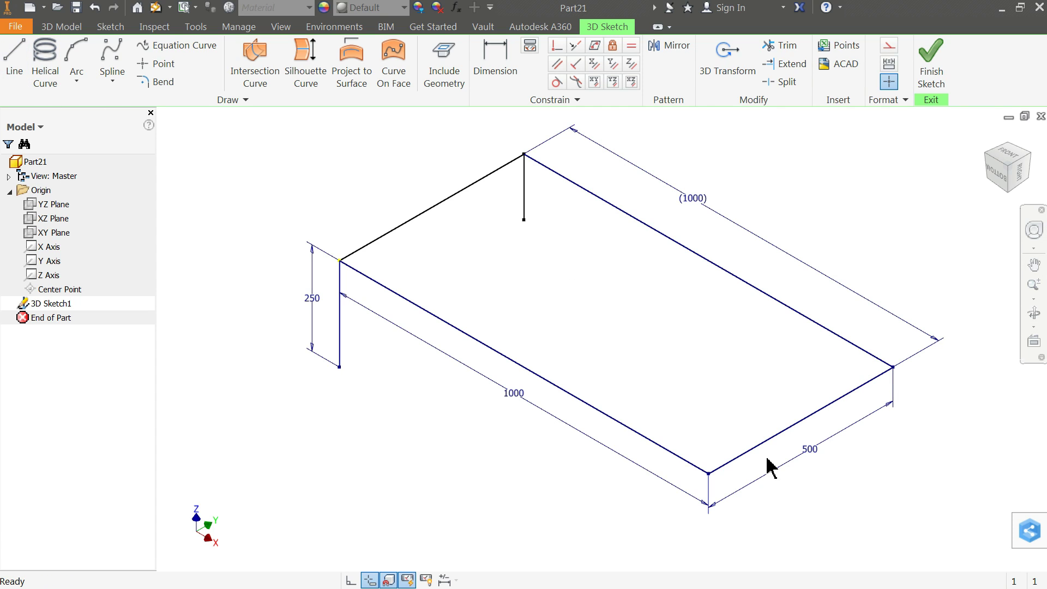
click(11, 67)
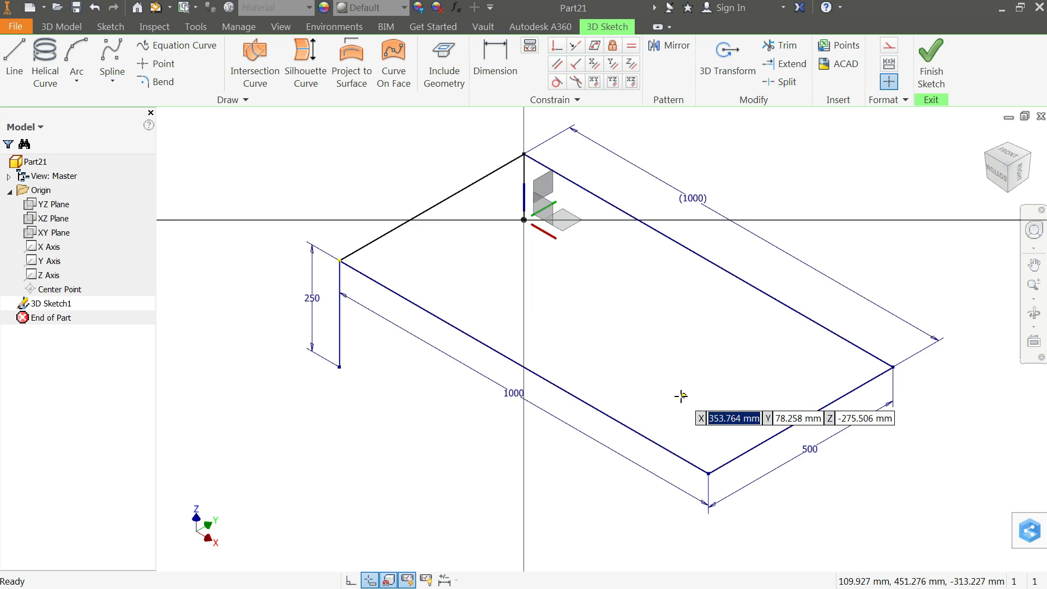
scroll(709, 474, down, 5)
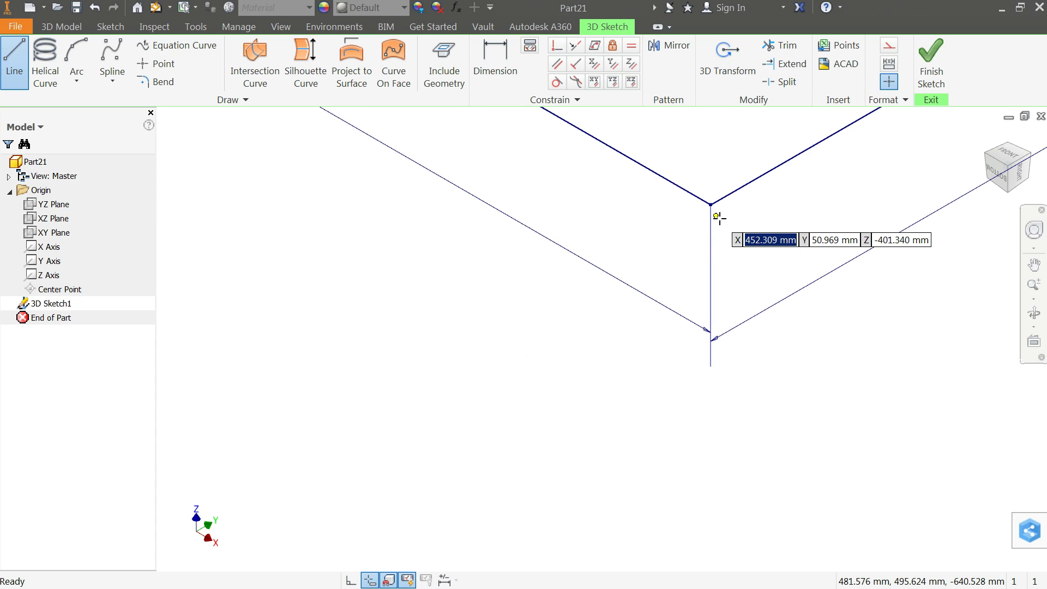
click(712, 205)
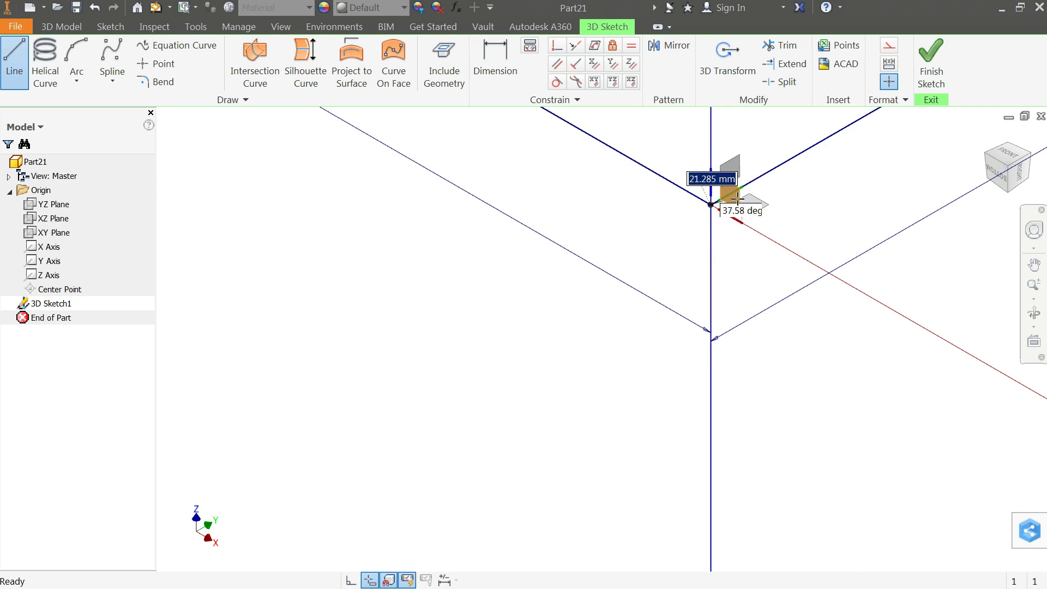
click(711, 390)
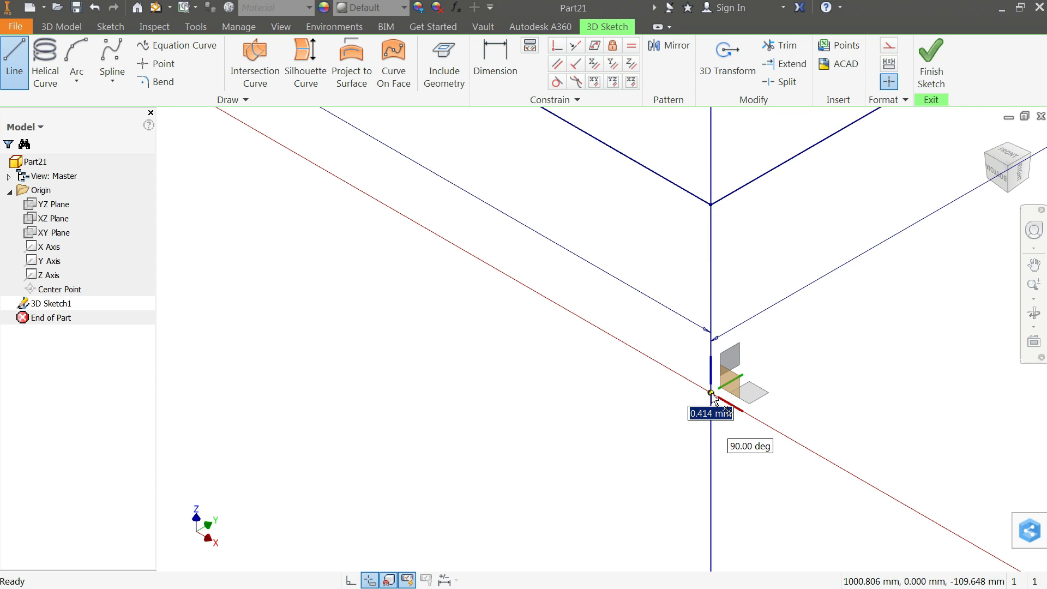
key(Escape)
Step: Draw a leg line straight down along Z from the right-hand corner of the outline
scroll(671, 417, down, 2)
scroll(794, 370, down, 3)
scroll(816, 346, up, 3)
click(10, 73)
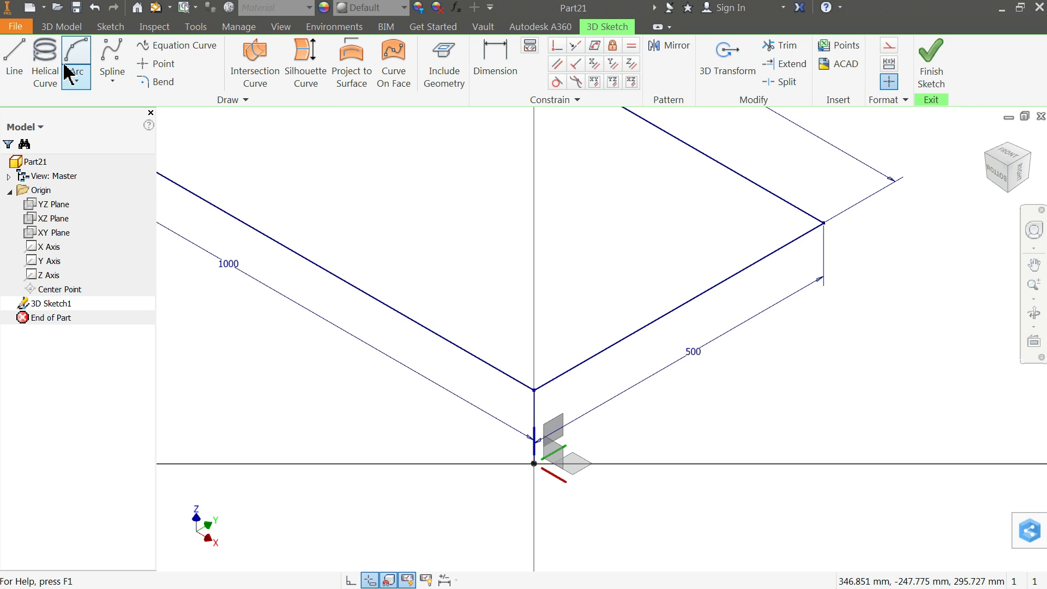
click(824, 223)
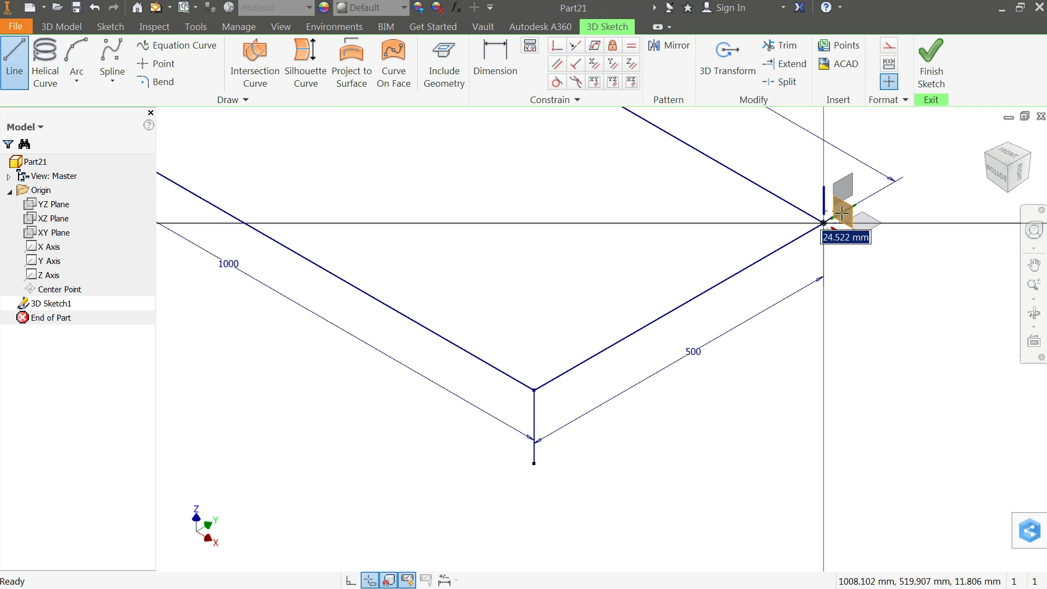
click(824, 342)
right_click(883, 292)
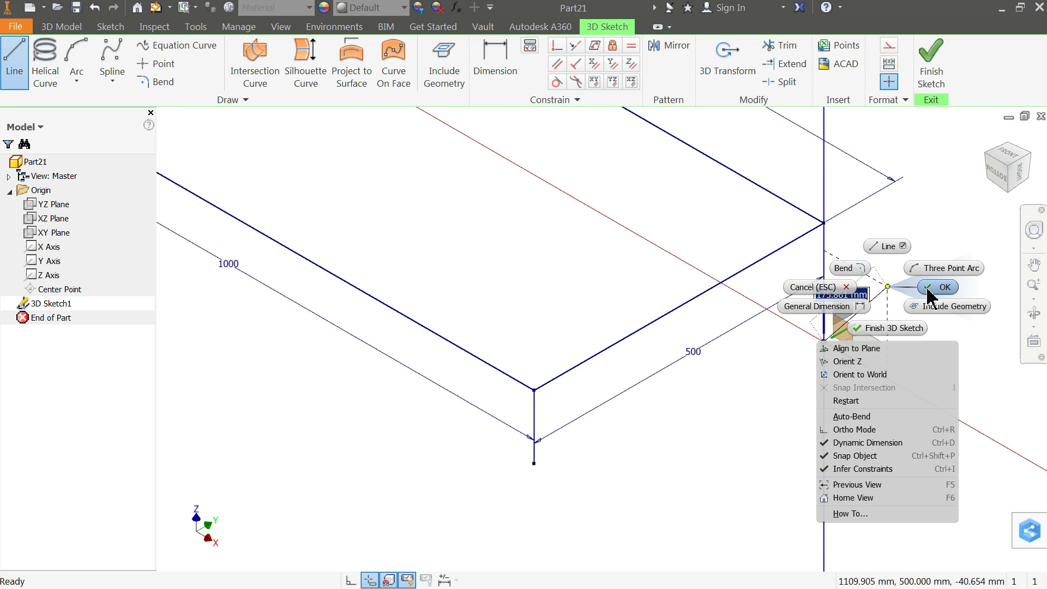
click(929, 286)
Step: Make the rear corner leg equal in length to the 250 mm leg
scroll(853, 311, down, 3)
scroll(714, 210, up, 1)
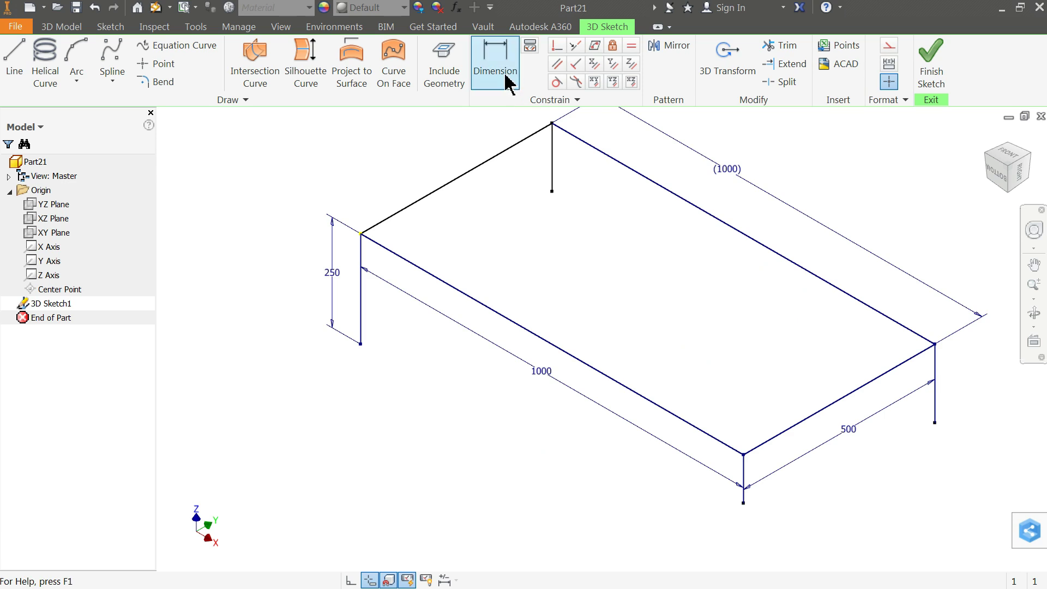
click(631, 45)
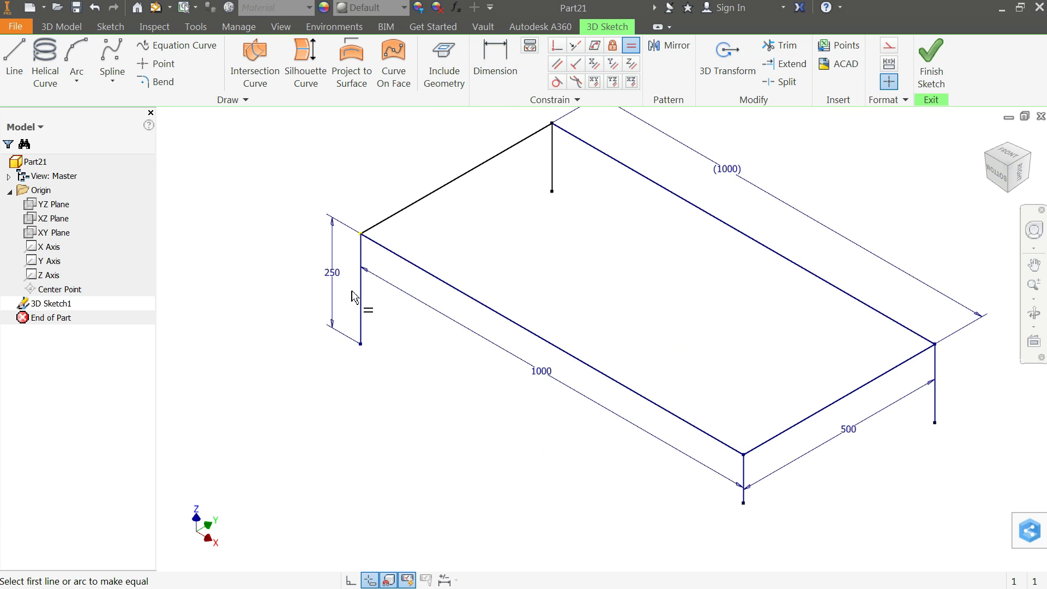
click(360, 299)
click(557, 180)
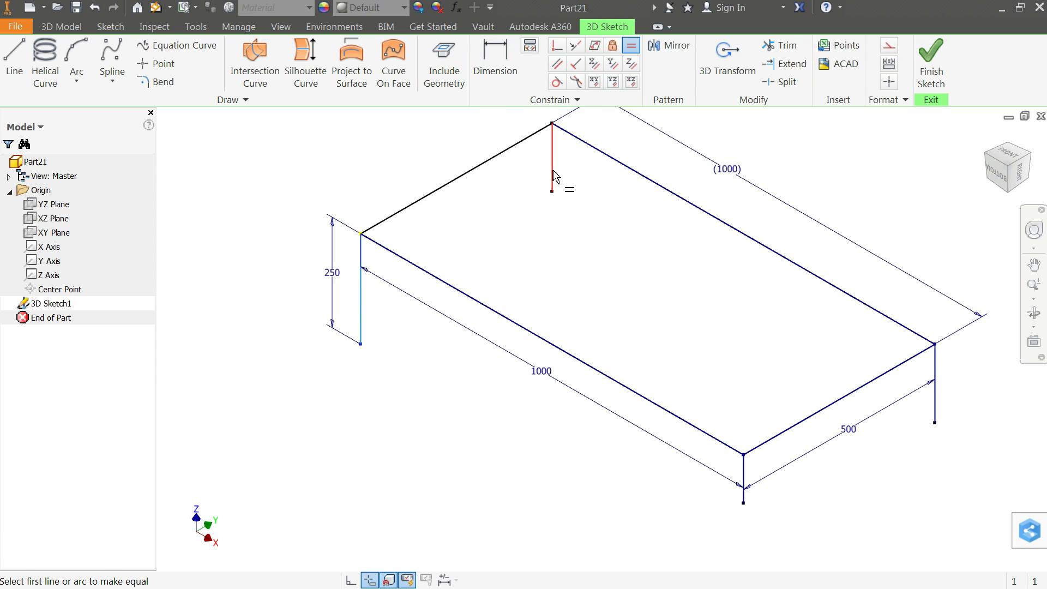
Step: Try to make the front corner leg equal in length to the 250 mm leg
click(744, 480)
click(361, 314)
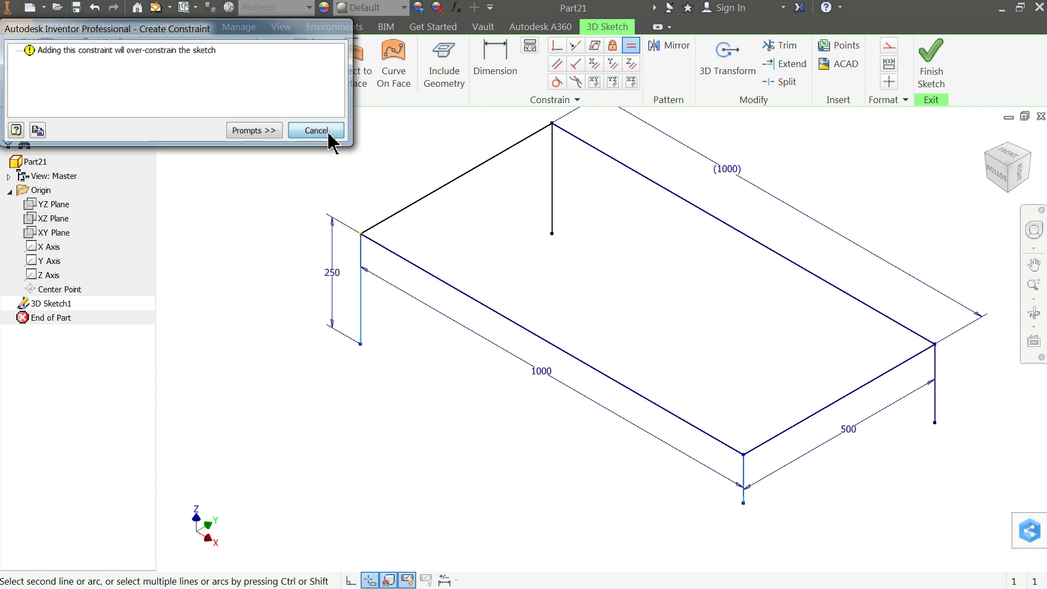
click(334, 133)
click(361, 318)
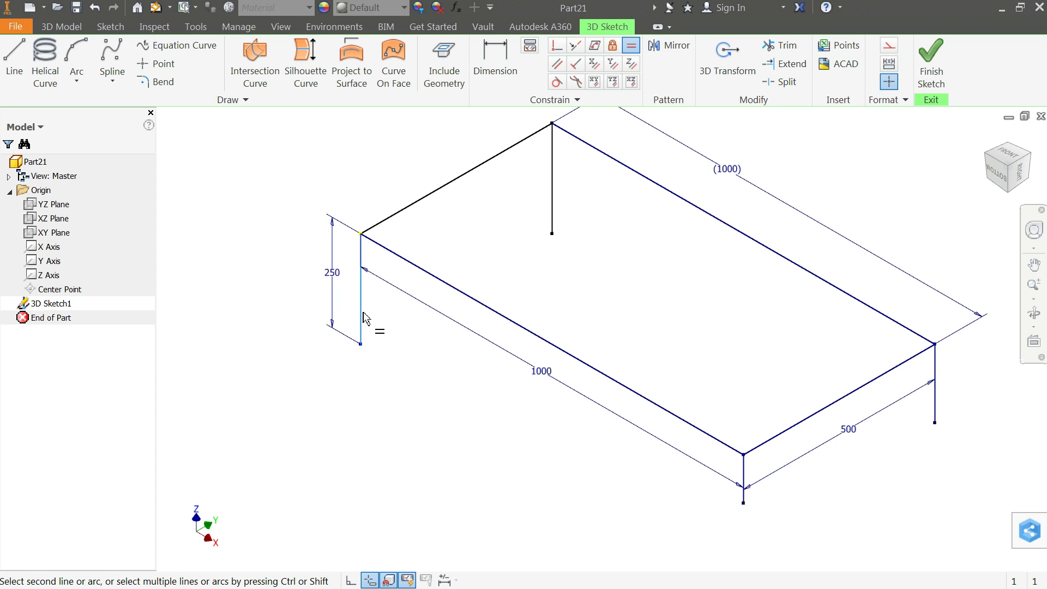
click(743, 481)
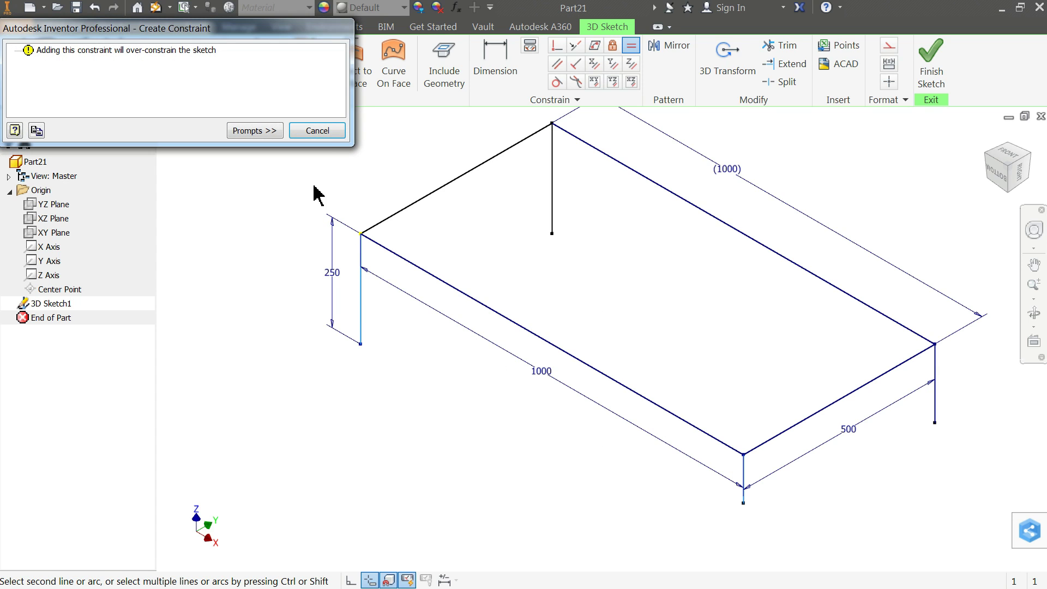
click(324, 132)
Step: Make the right-hand corner leg equal in length to the rear corner leg
scroll(554, 278, down, 3)
scroll(601, 315, up, 2)
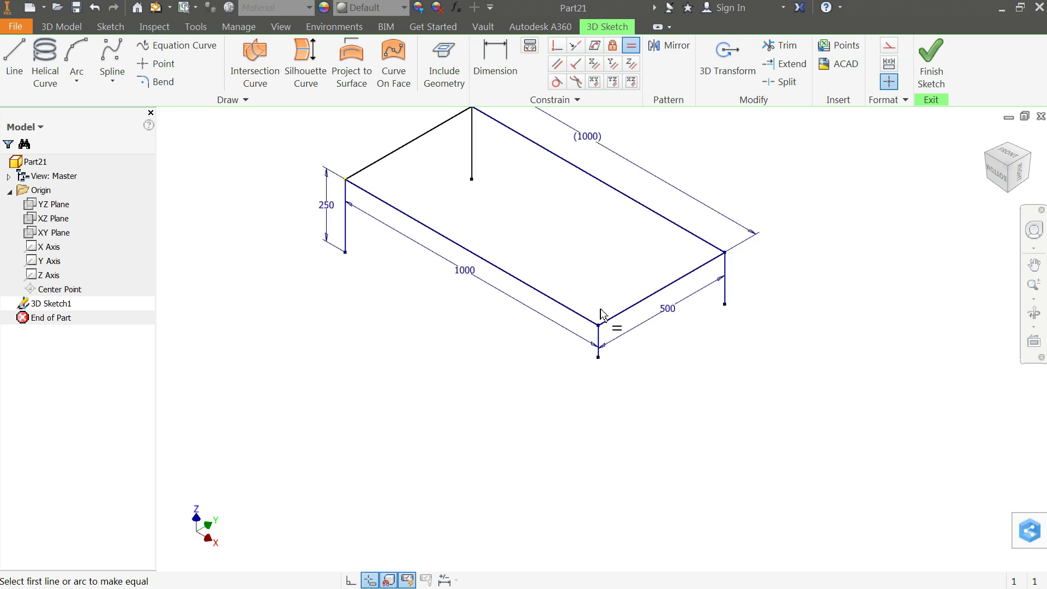
click(471, 154)
click(725, 273)
Step: Try to make the front corner leg equal in length to the right-hand corner leg
click(724, 305)
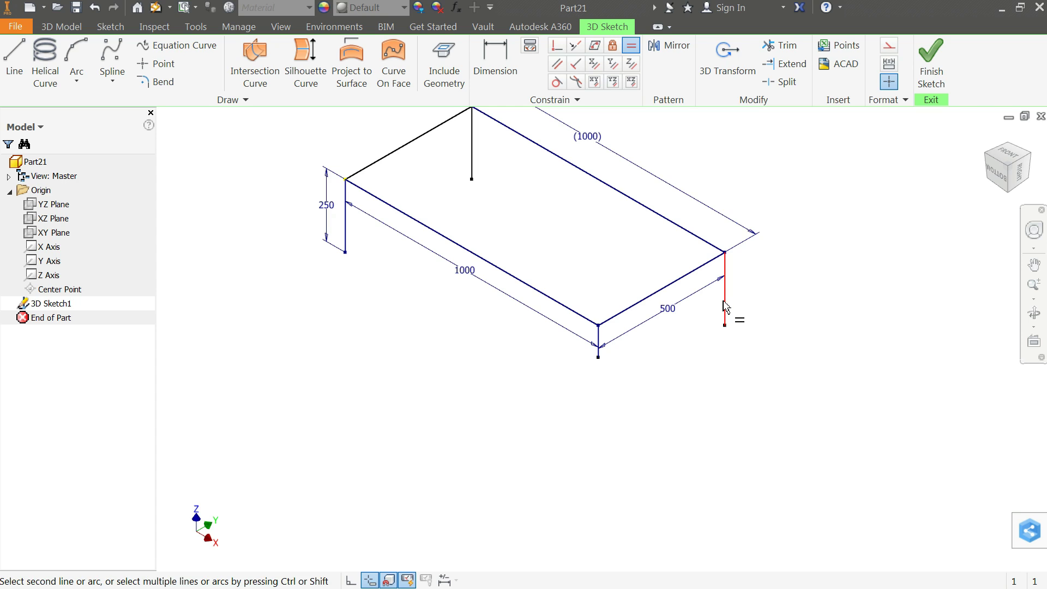
click(599, 344)
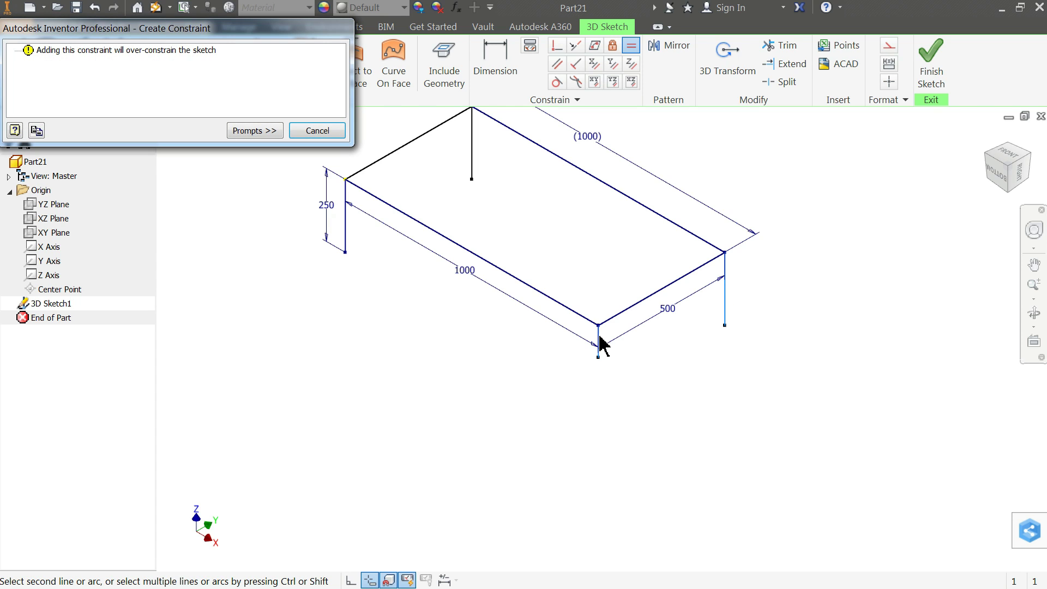
click(319, 132)
scroll(573, 360, up, 3)
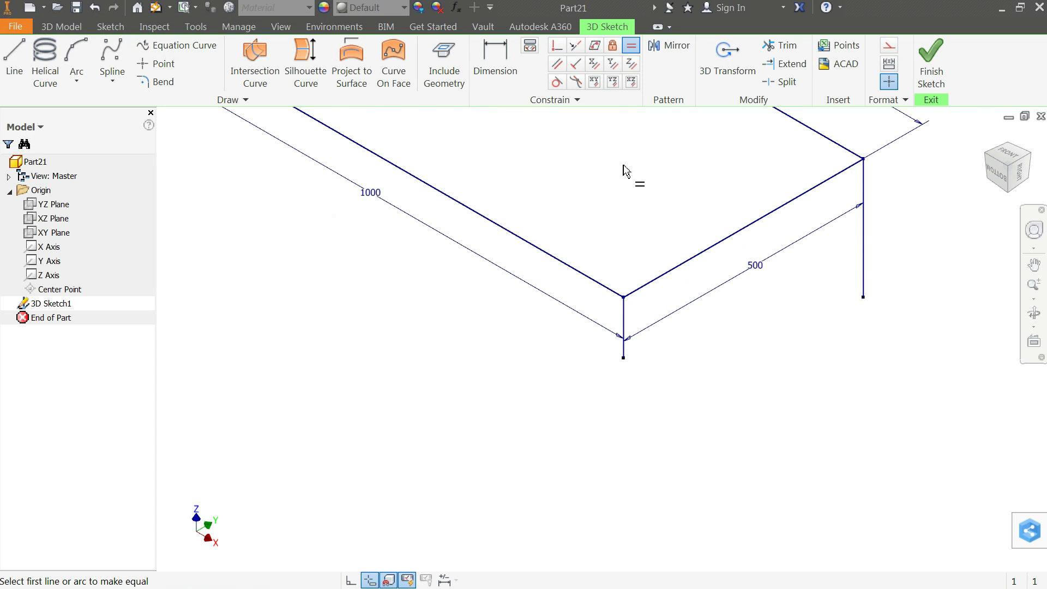
right_click(594, 194)
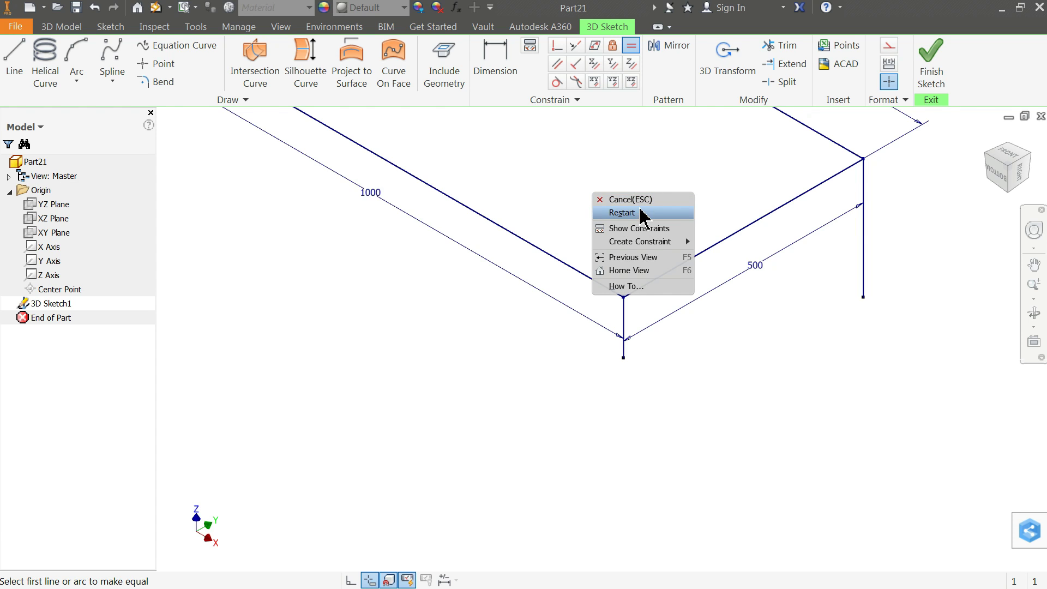
click(638, 213)
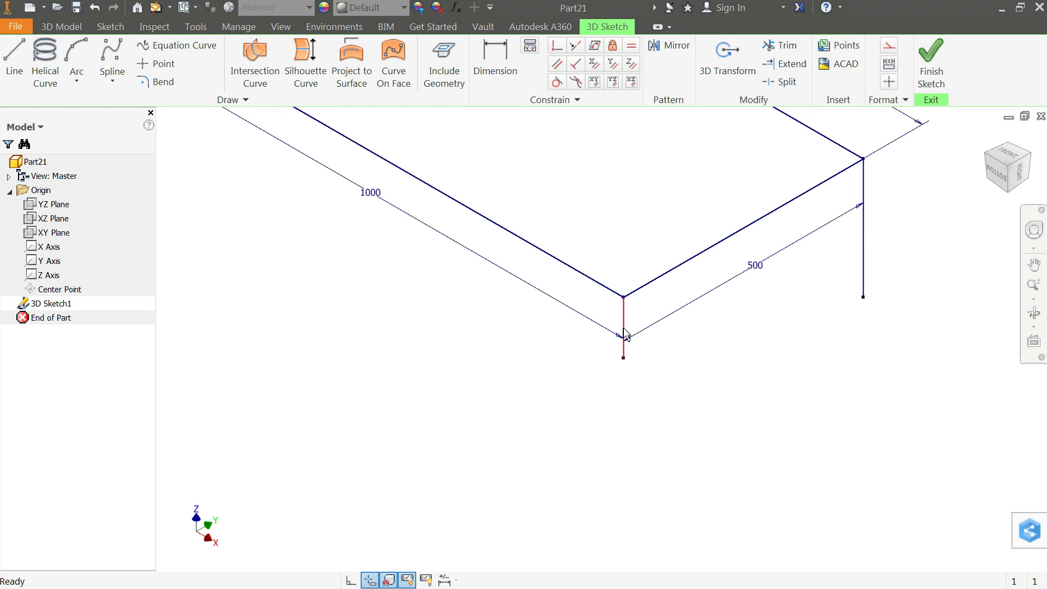
Step: Delete the front corner leg and redraw it as a line straight down along Z from the same corner
click(66, 82)
key(l)
scroll(657, 382, down, 3)
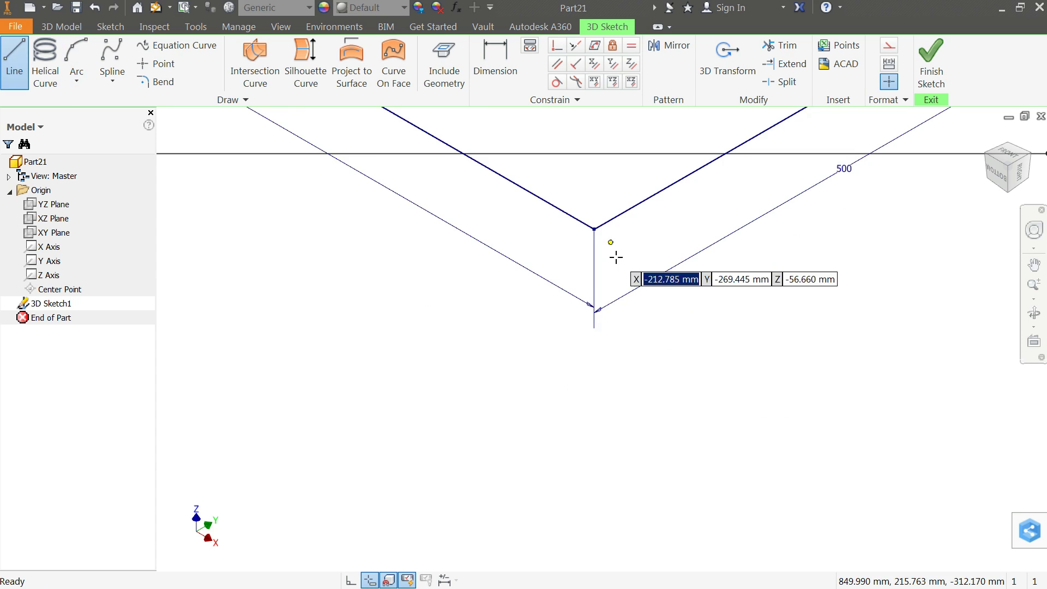
click(594, 230)
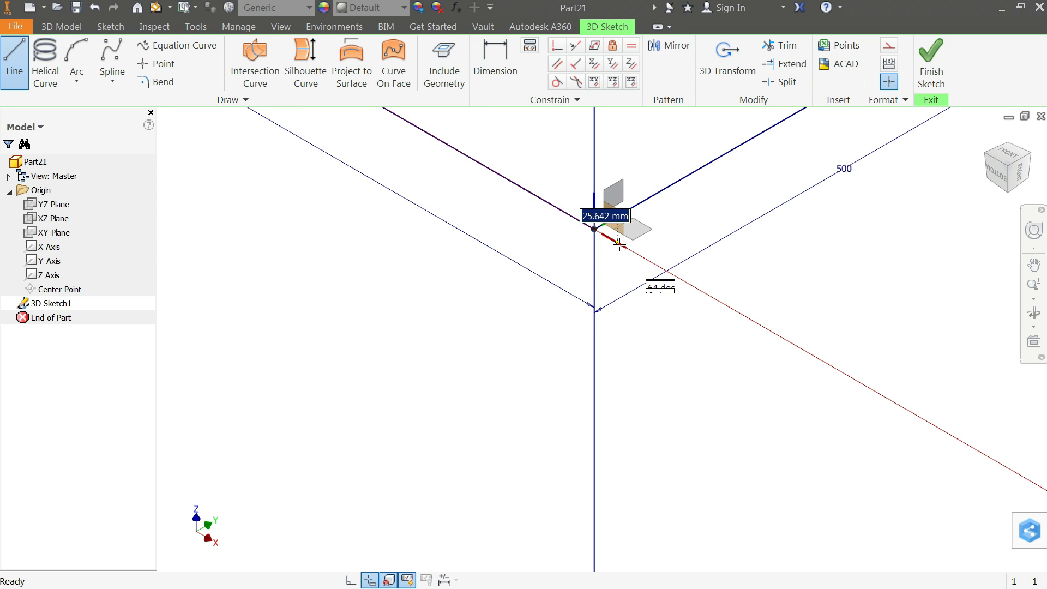
click(594, 410)
right_click(676, 366)
click(723, 367)
scroll(693, 370, up, 2)
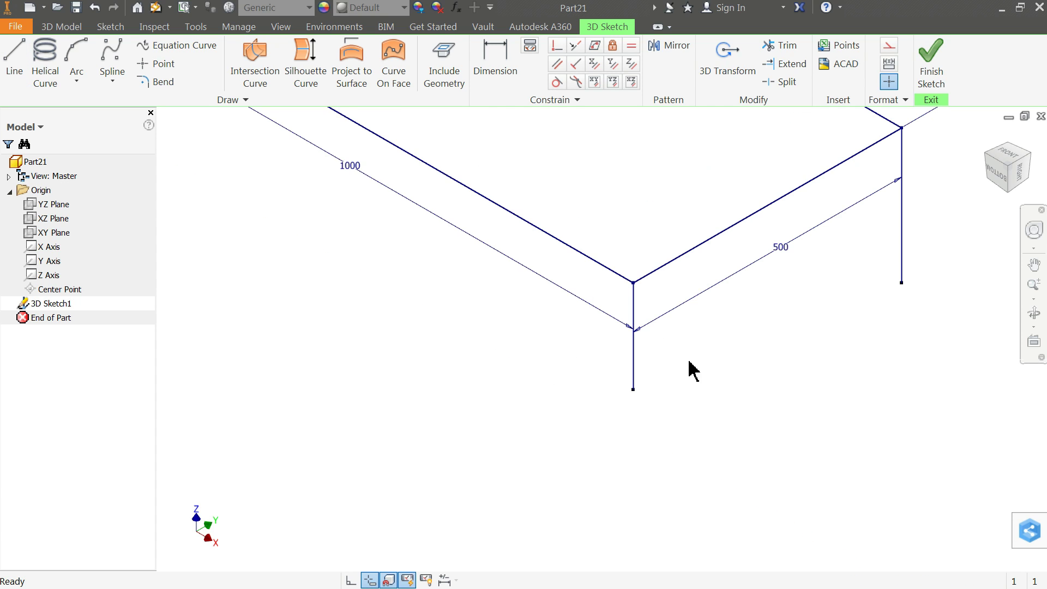
Step: Try to apply an equal constraint between the right-hand corner leg and the redrawn front corner leg
click(632, 47)
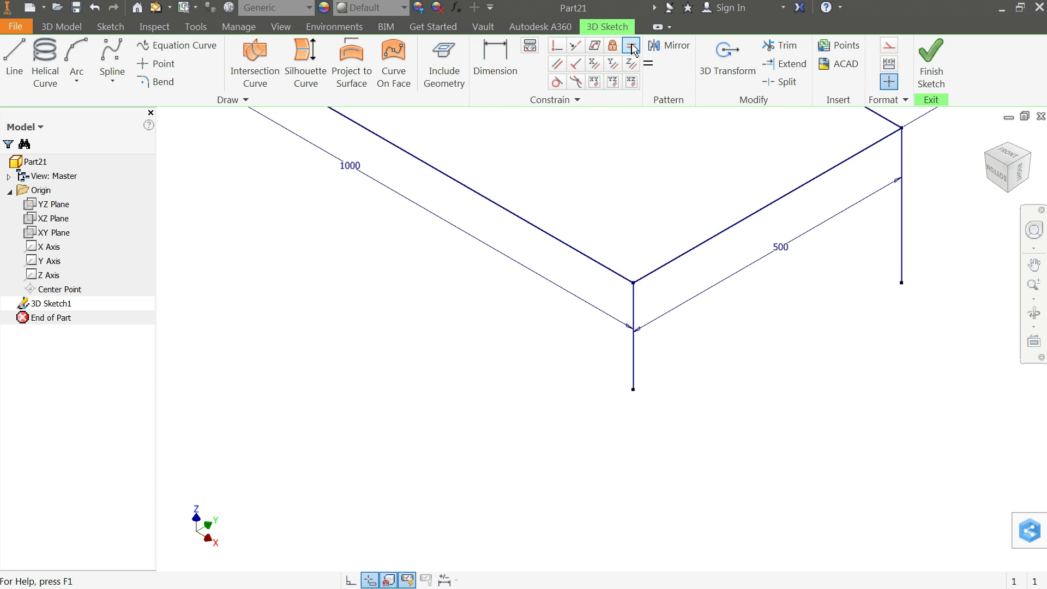
click(903, 215)
click(634, 373)
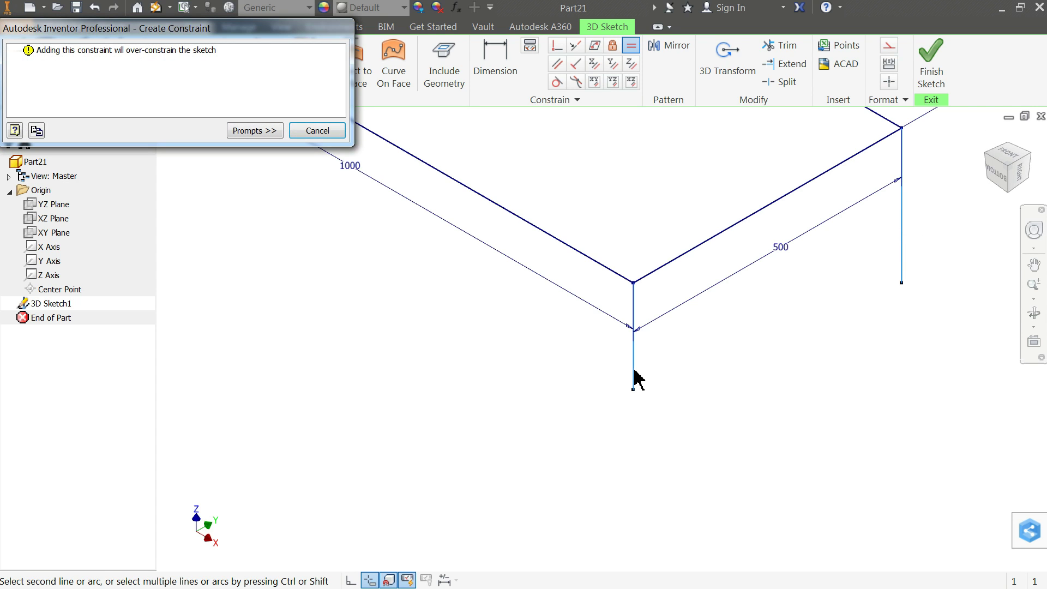
click(315, 131)
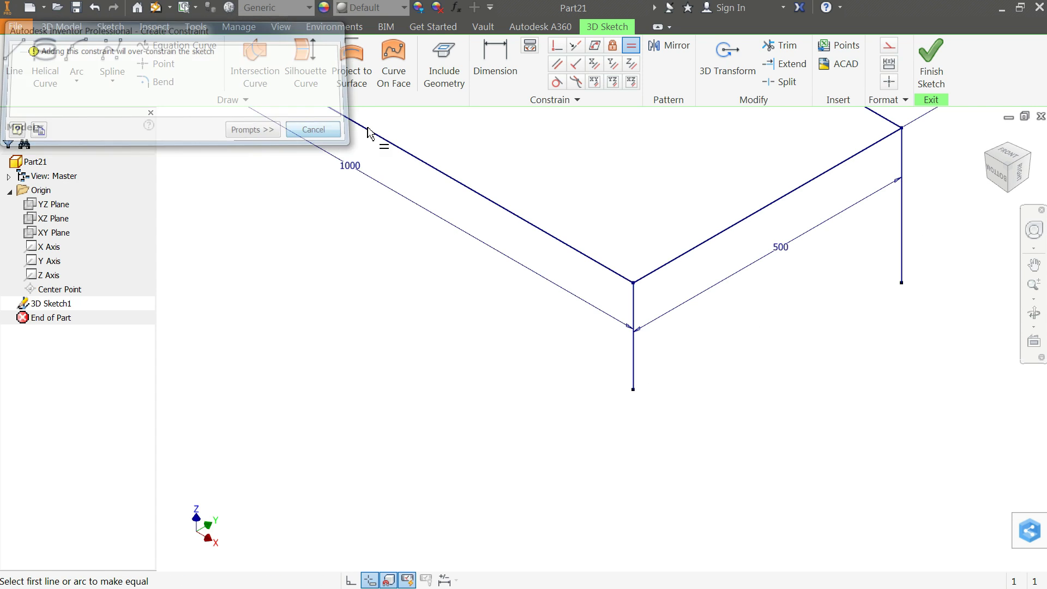
Step: Dimension the front corner leg's length and set it to 250 mm
click(492, 68)
click(634, 354)
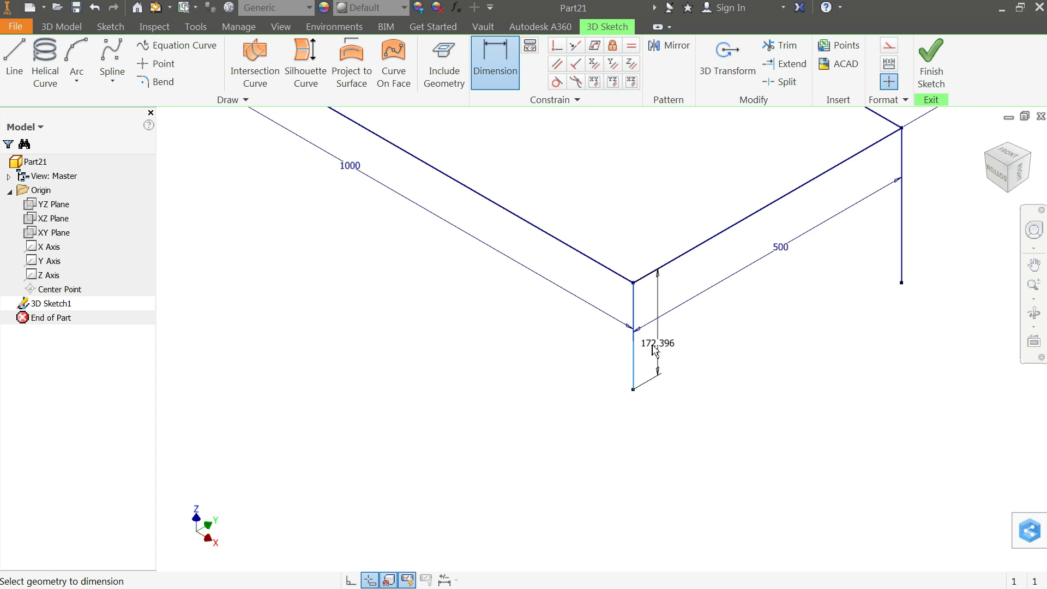
click(671, 347)
text(250)
key(Return)
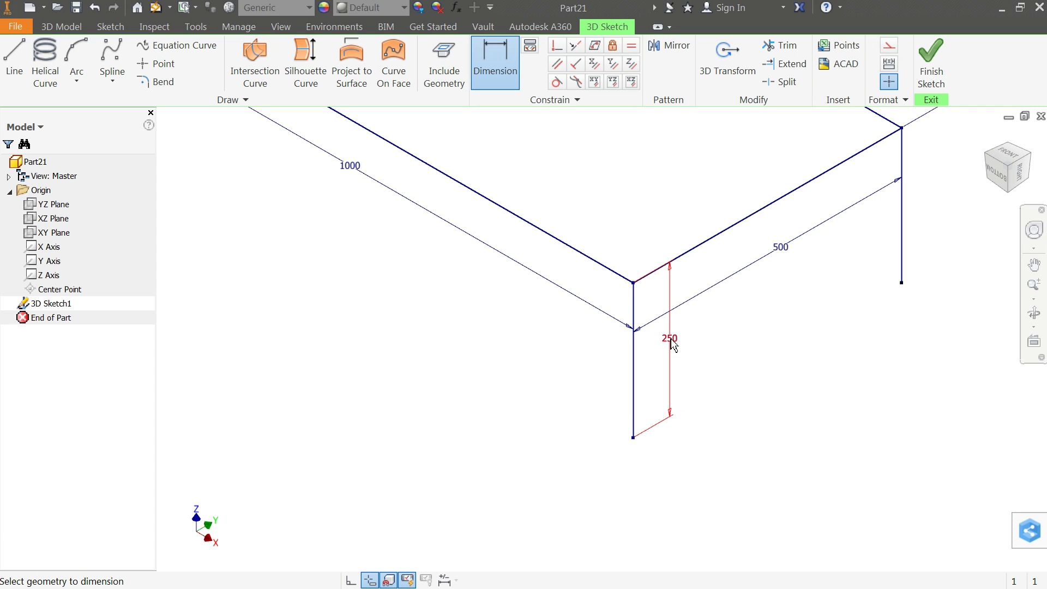
right_click(459, 315)
click(512, 309)
Step: Delete the driven 1000 mm reference dimension along the rear long edge
scroll(515, 319, up, 3)
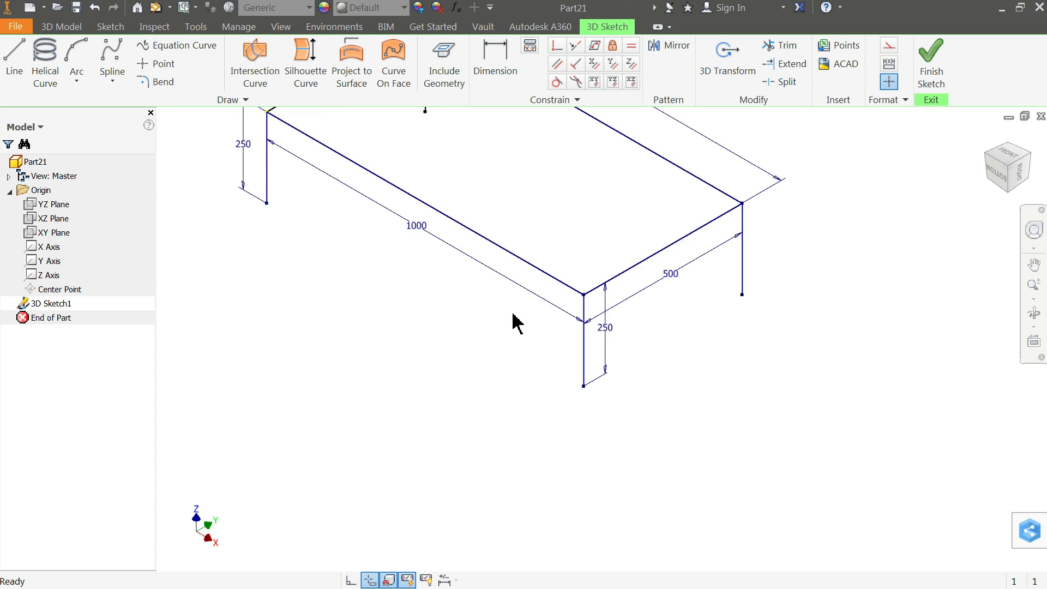
scroll(518, 298, down, 4)
drag(539, 183, 544, 180)
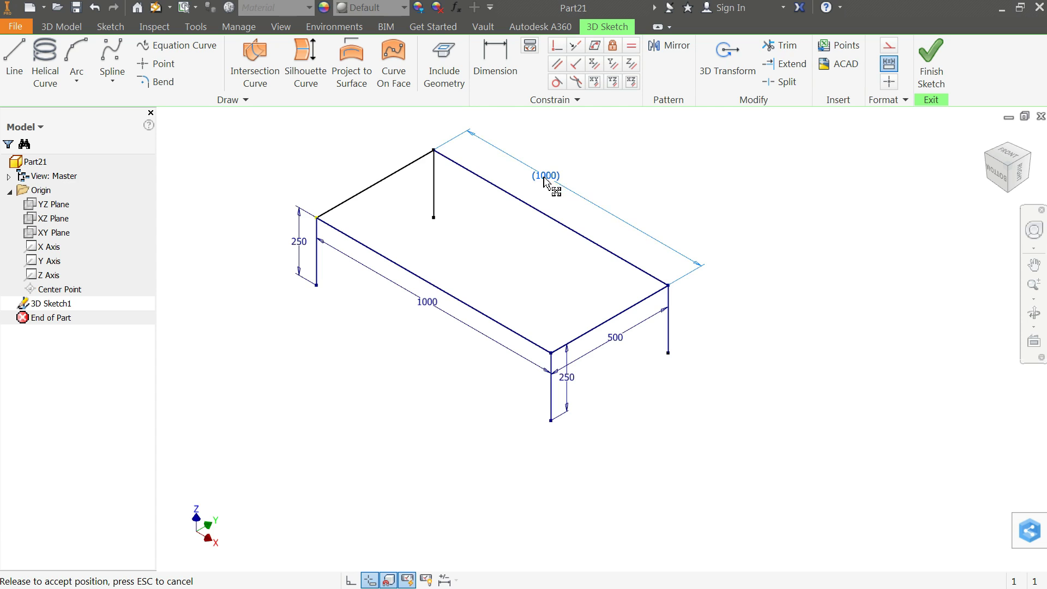
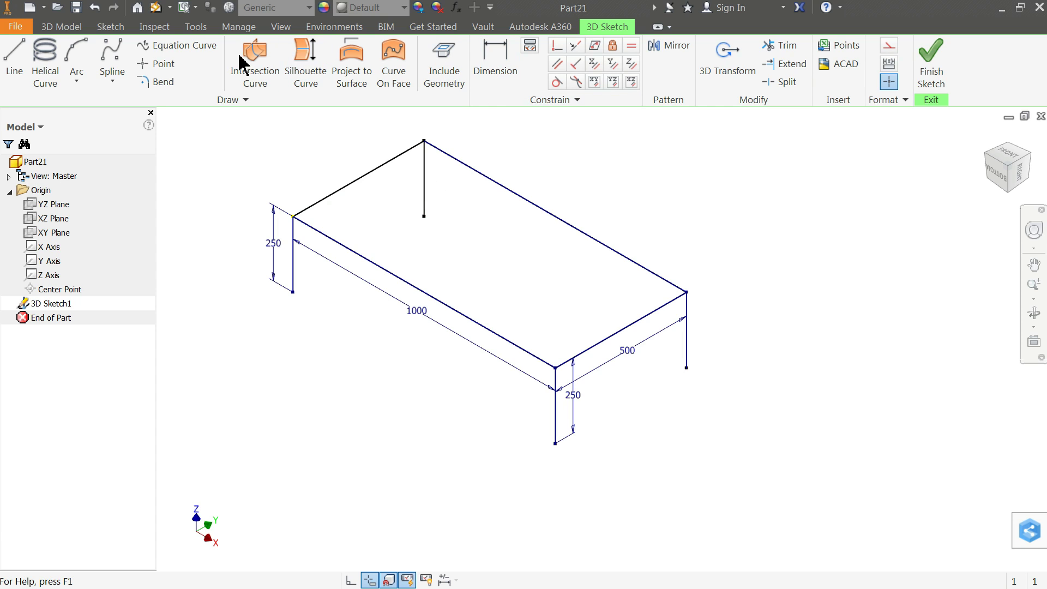
Step: Draw a raised frame on the front long edge with lines 250 mm up along Z, 500 mm parallel to the edge and 250 mm down
click(14, 54)
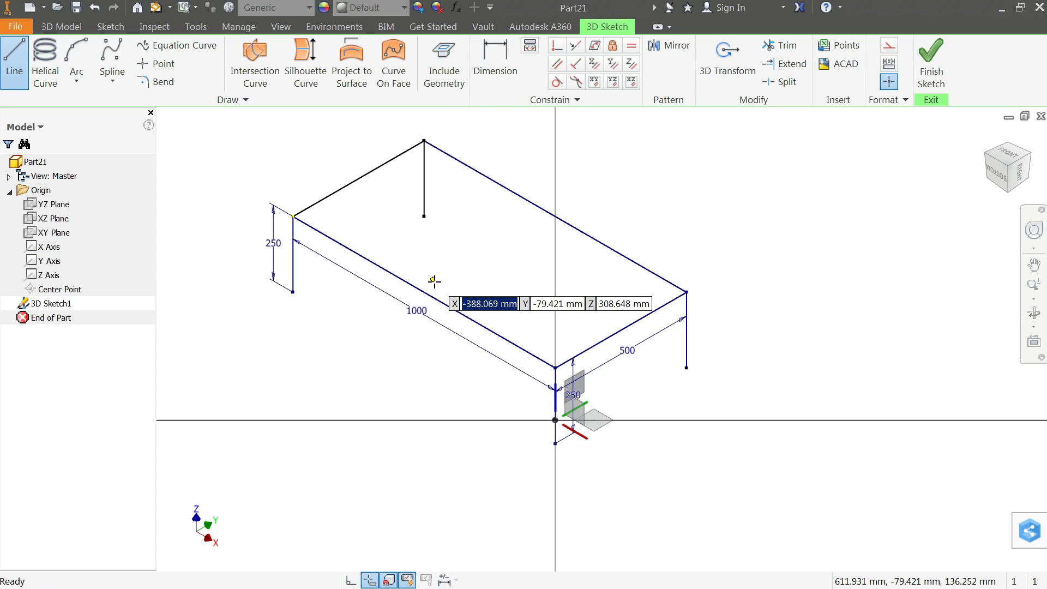
click(503, 338)
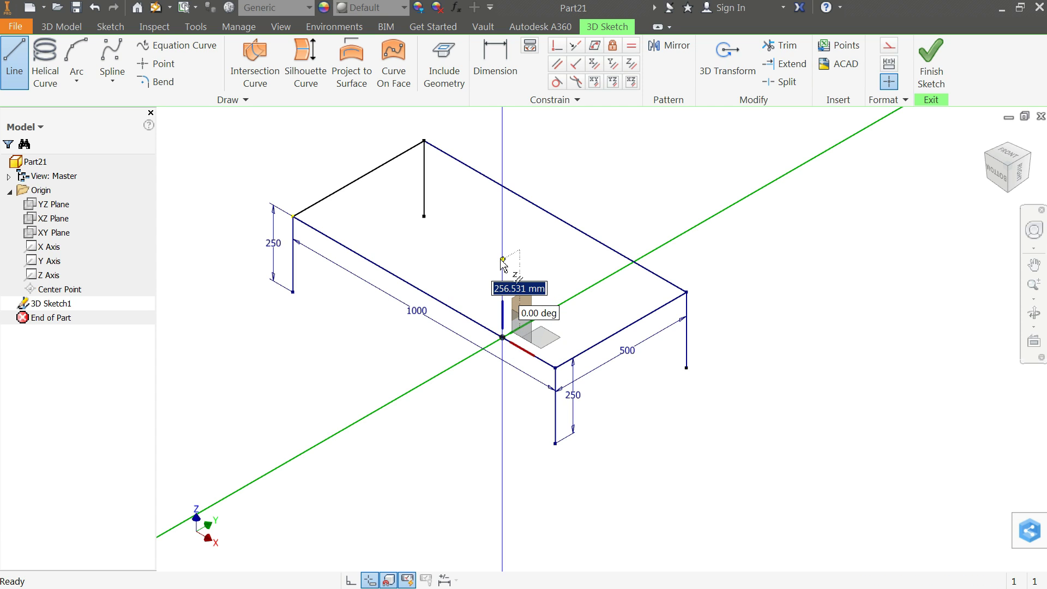
text(250)
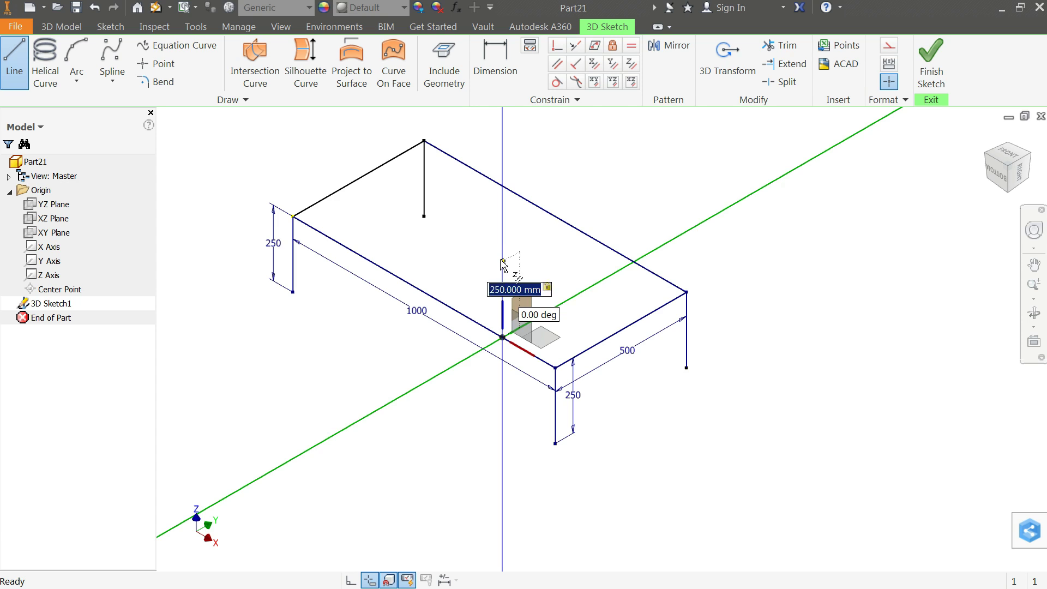
key(Return)
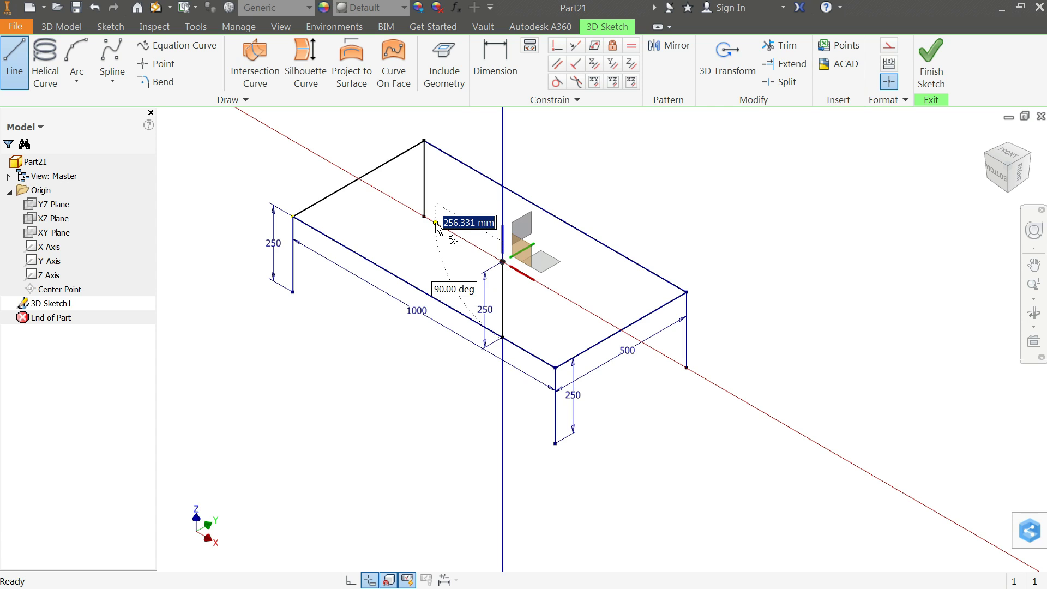
text(500)
key(Return)
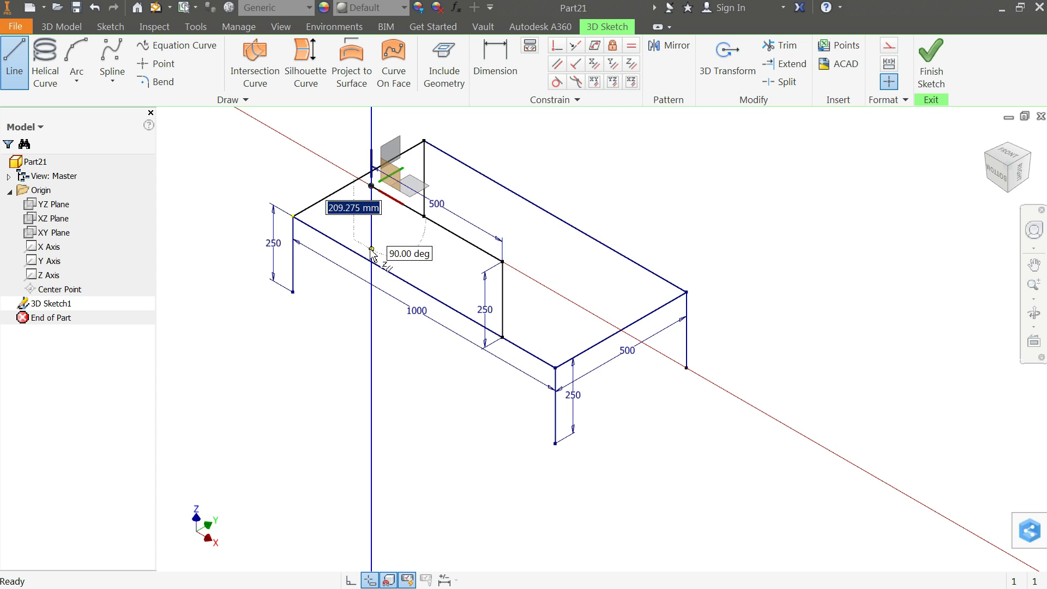
text(250)
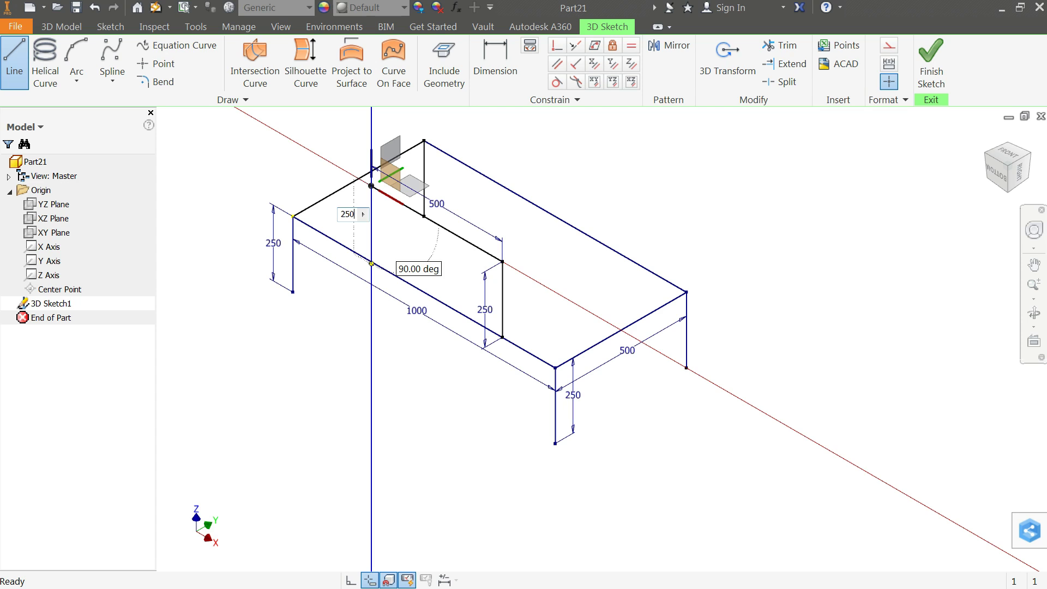
key(Return)
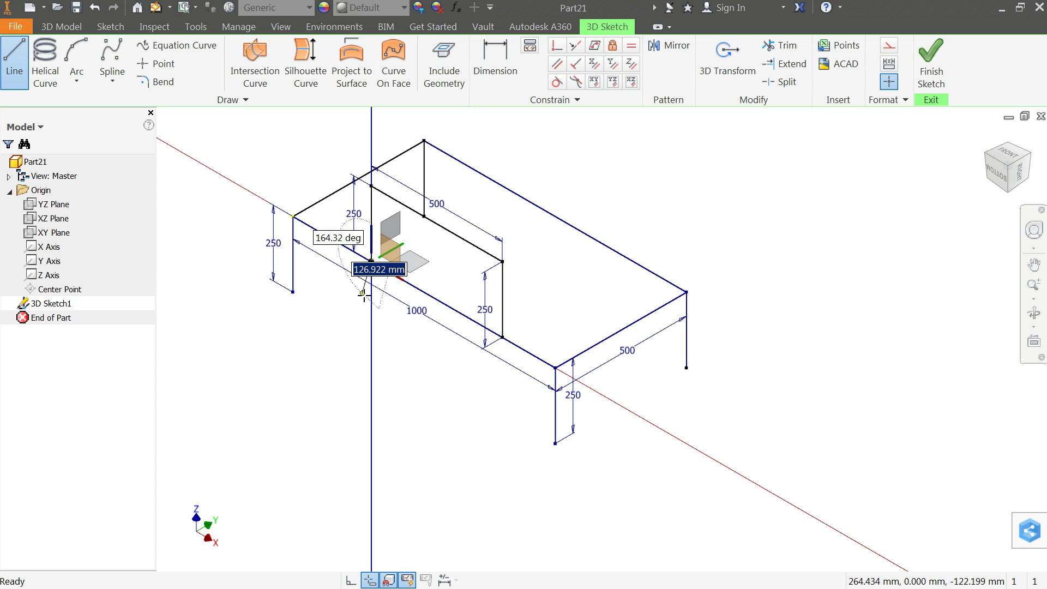
key(Escape)
key(Escape)
Step: Move the 500 mm dimension of the front raised frame to just below its horizontal bar
scroll(434, 218, down, 5)
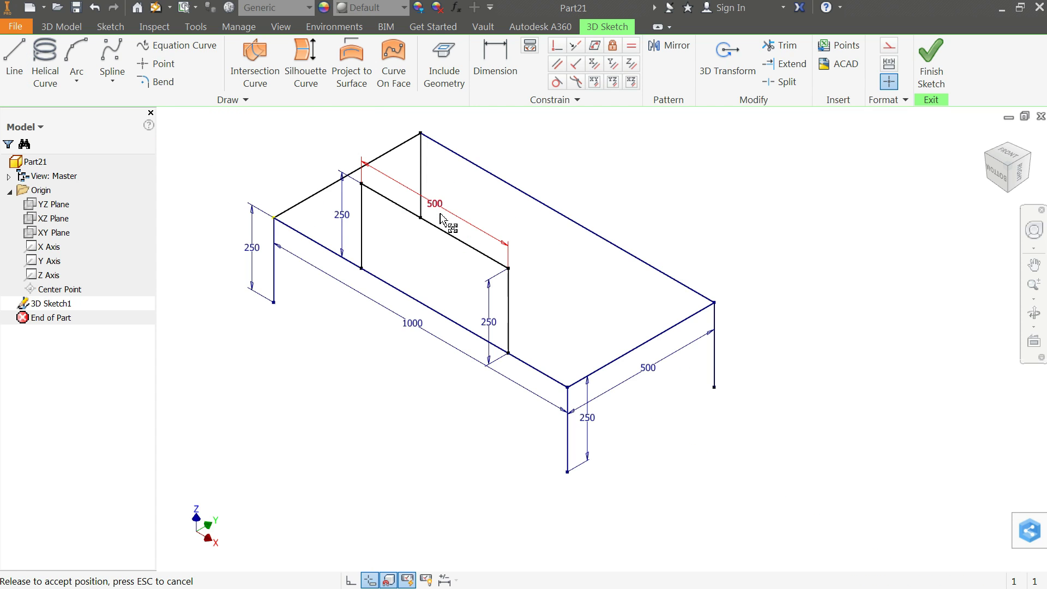
mouse_move(432, 210)
mouse_down()
mouse_move(432, 201)
mouse_move(424, 258)
mouse_up()
mouse_move(490, 224)
middle_down()
mouse_move(540, 240)
mouse_move(524, 234)
middle_up()
key(Caps_Lock)
scroll(523, 240, down, 4)
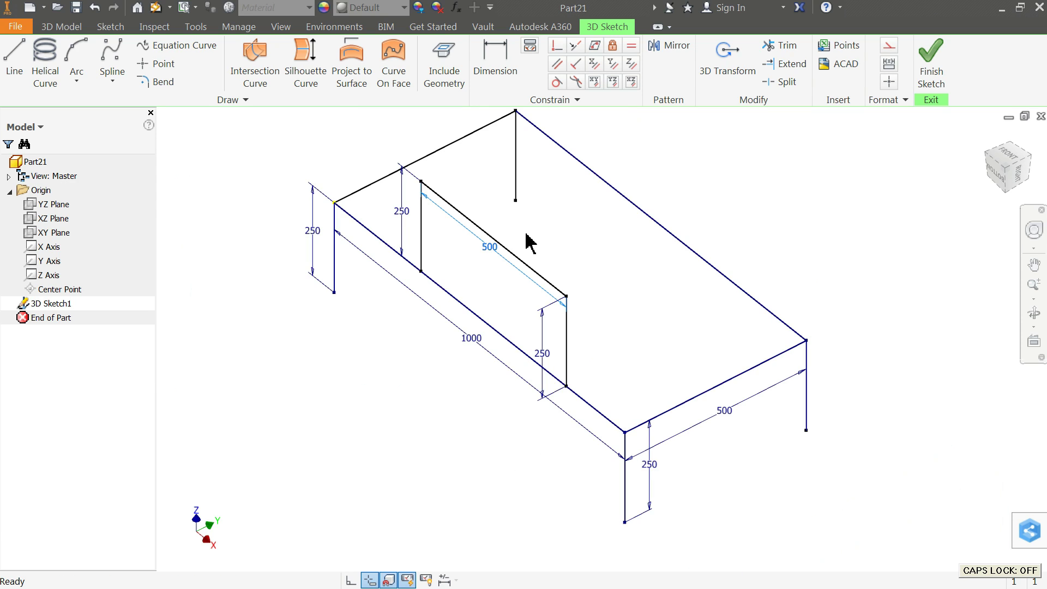
scroll(654, 224, up, 2)
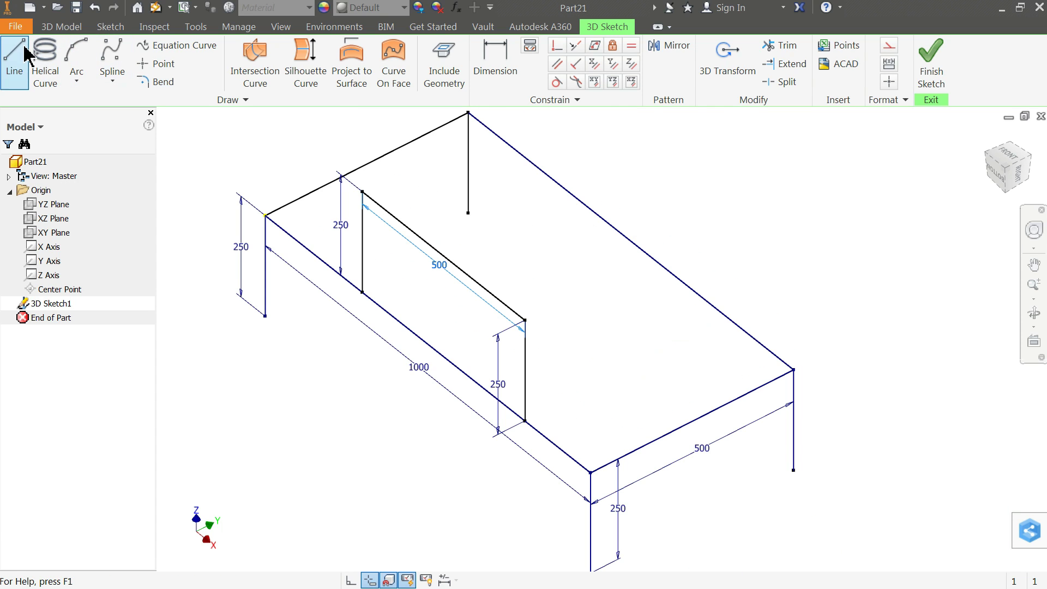
Step: Draw a matching raised frame on the rear long edge: 250 mm up, 500 mm parallel to the edge and 250 mm down
click(14, 59)
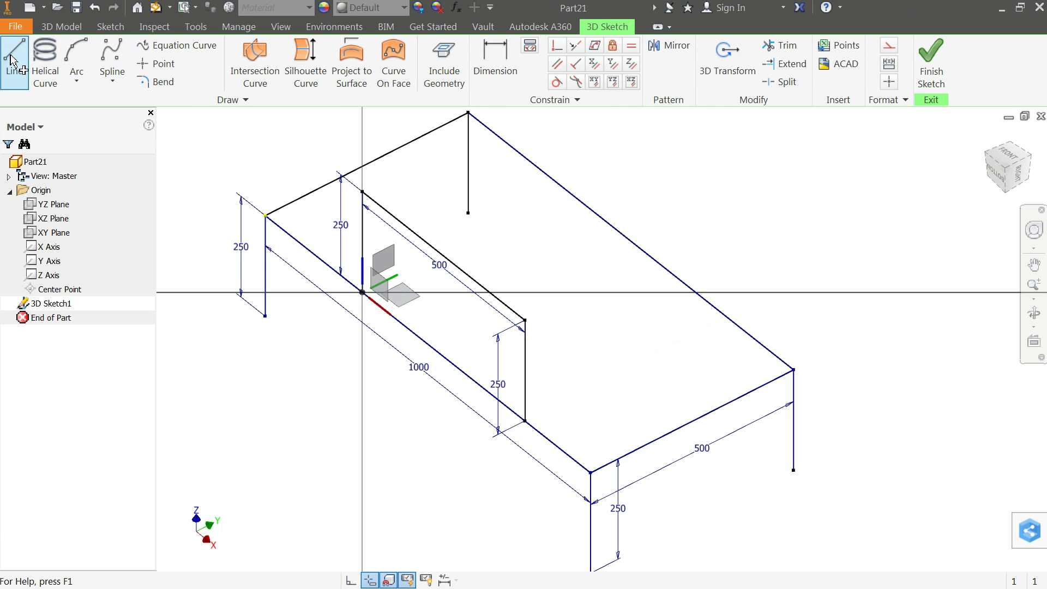
click(682, 282)
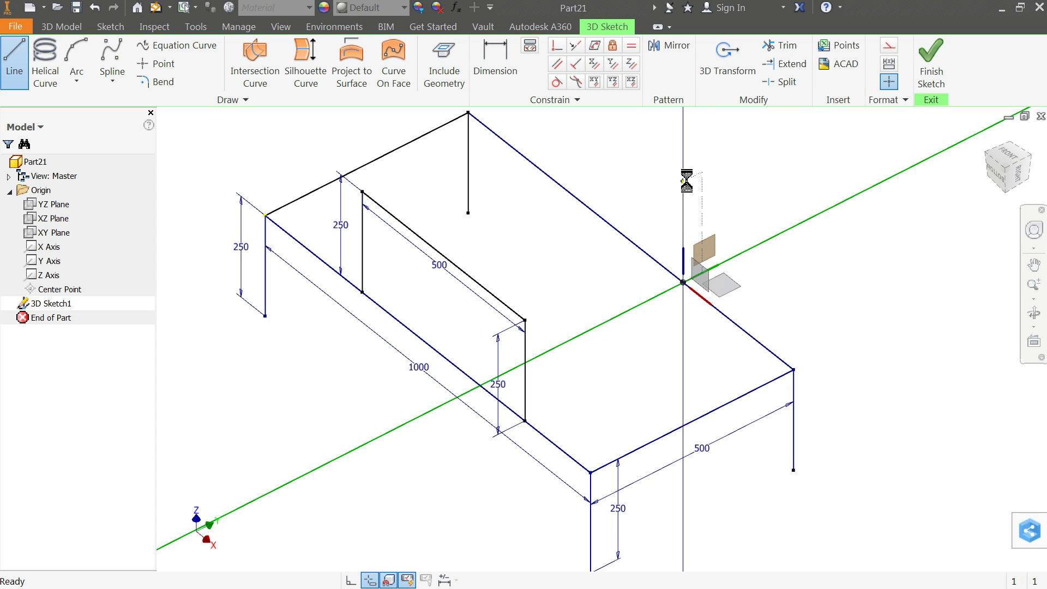
key(Return)
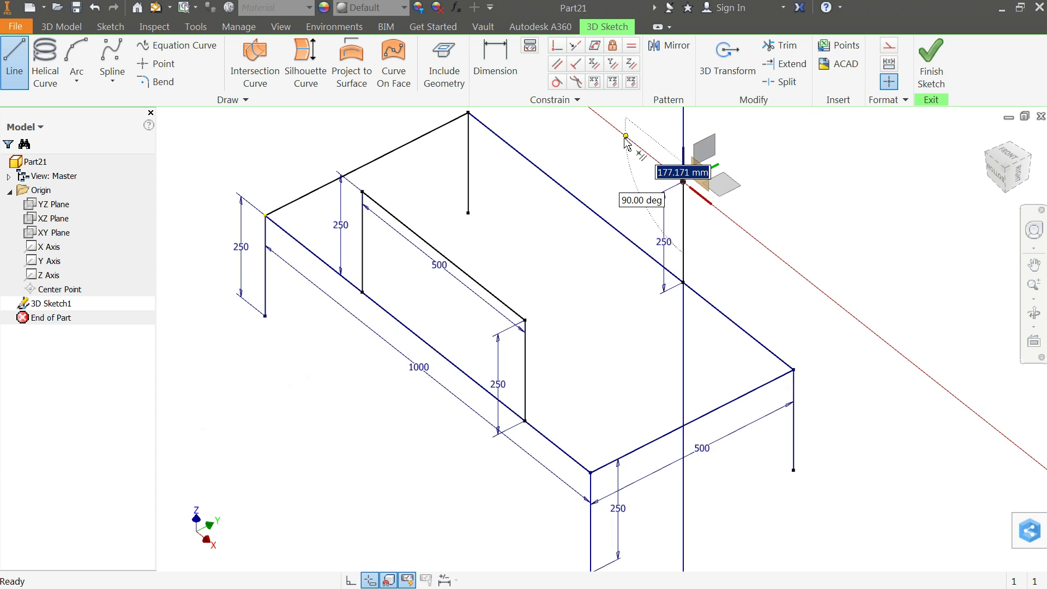
text(50)
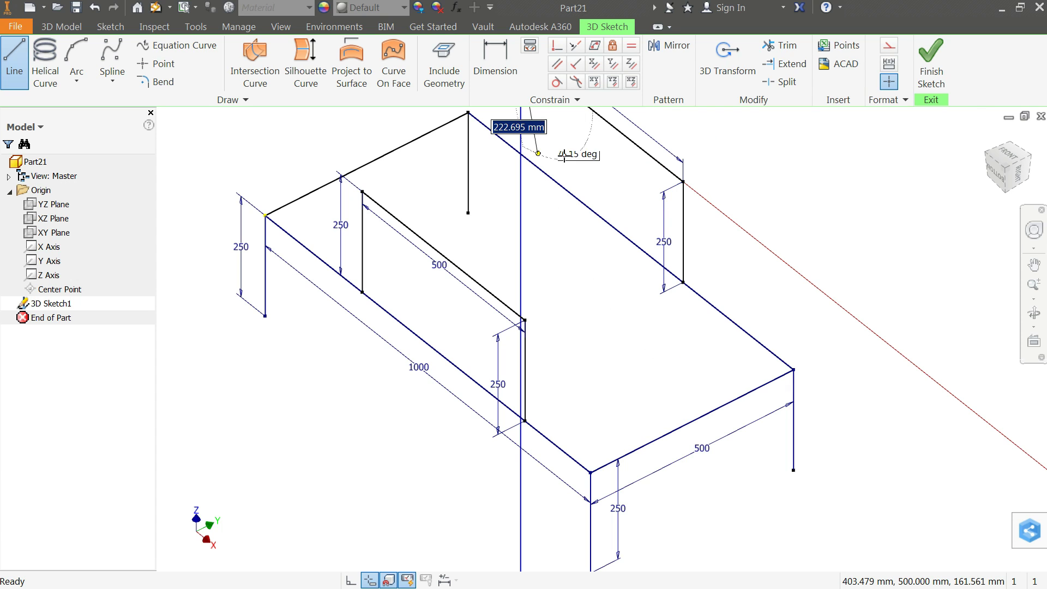
scroll(524, 147, down, 5)
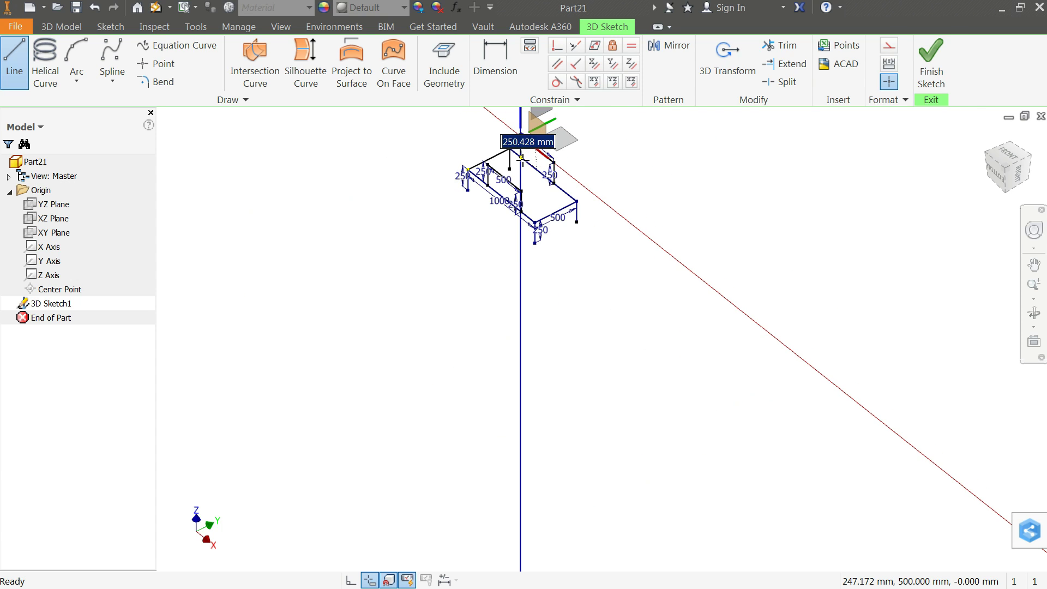
scroll(520, 142, up, 5)
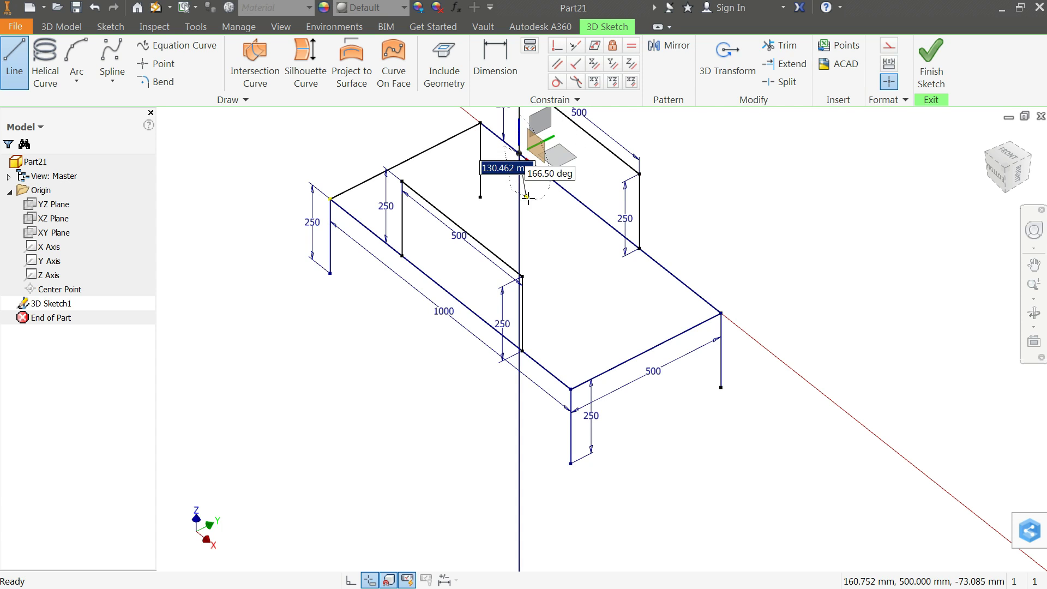
right_click(557, 213)
click(611, 215)
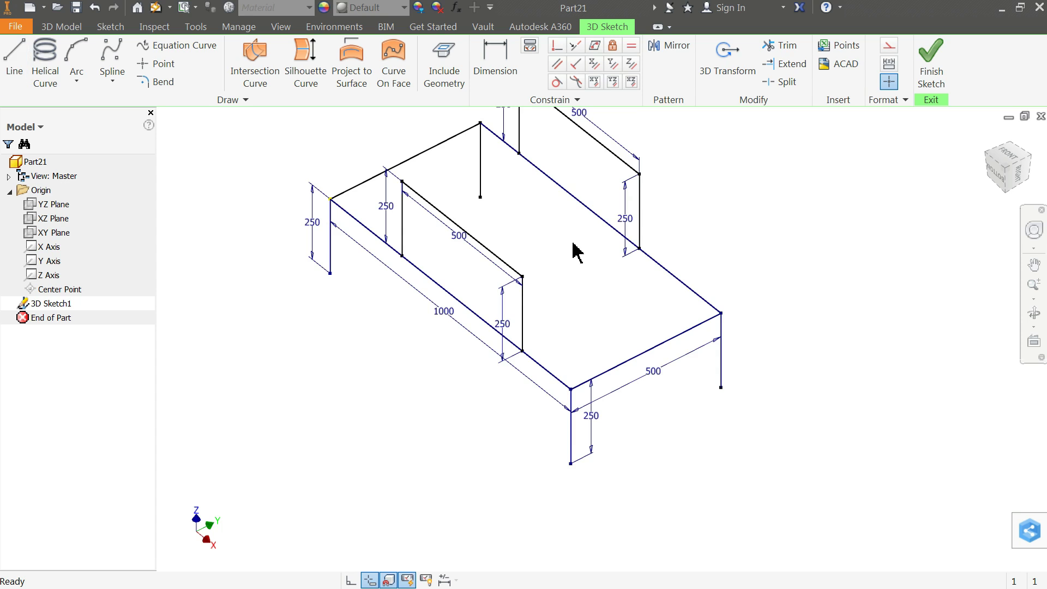
Step: Draw two cross lines joining the base points of the rear raised frame's uprights to those of the front raised frame
scroll(572, 229, down, 3)
scroll(562, 164, up, 3)
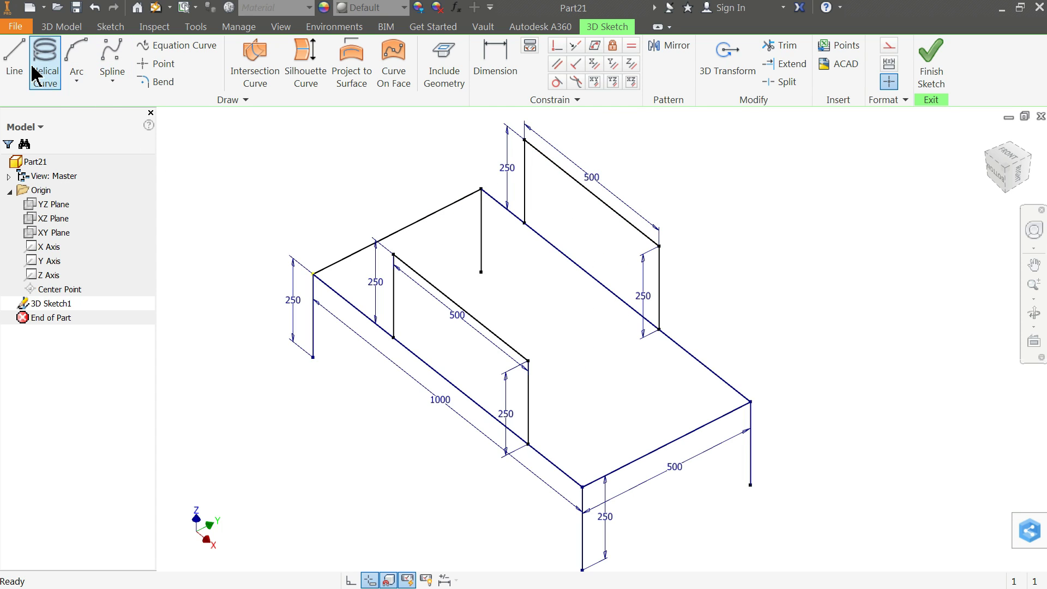
click(14, 60)
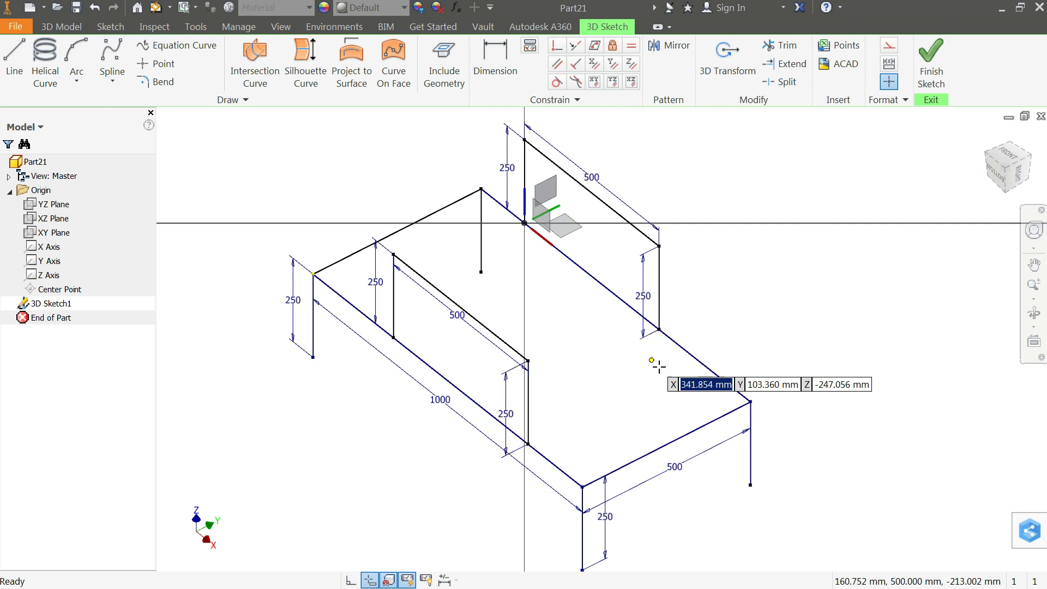
click(660, 330)
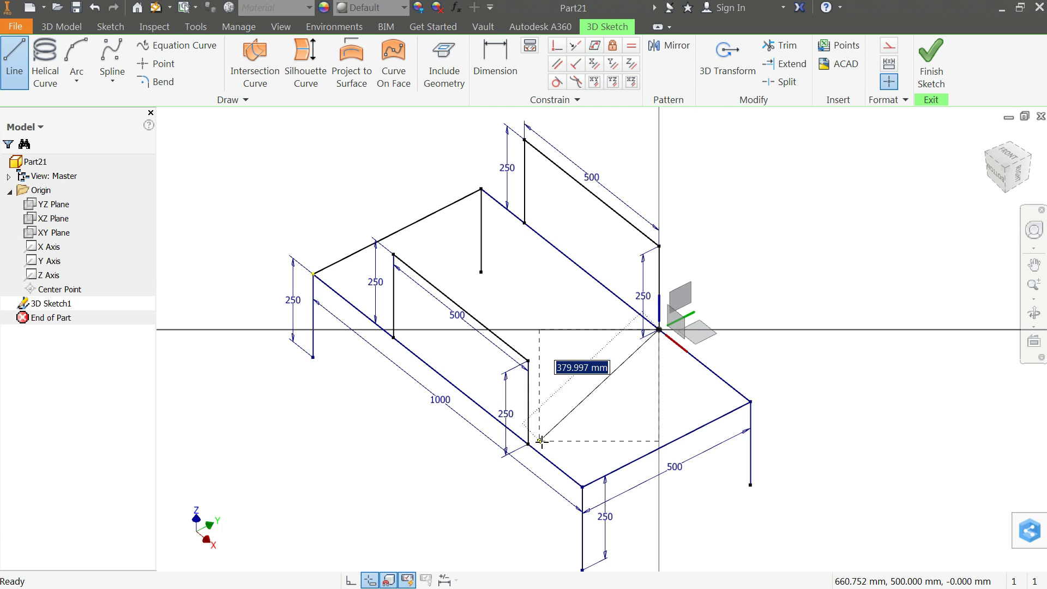
click(528, 445)
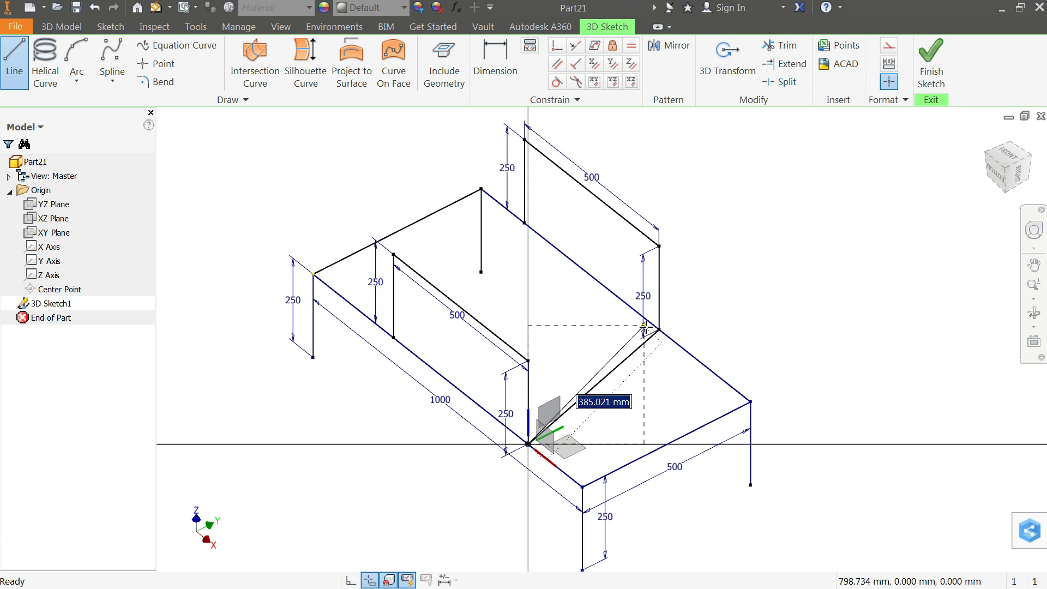
key(Escape)
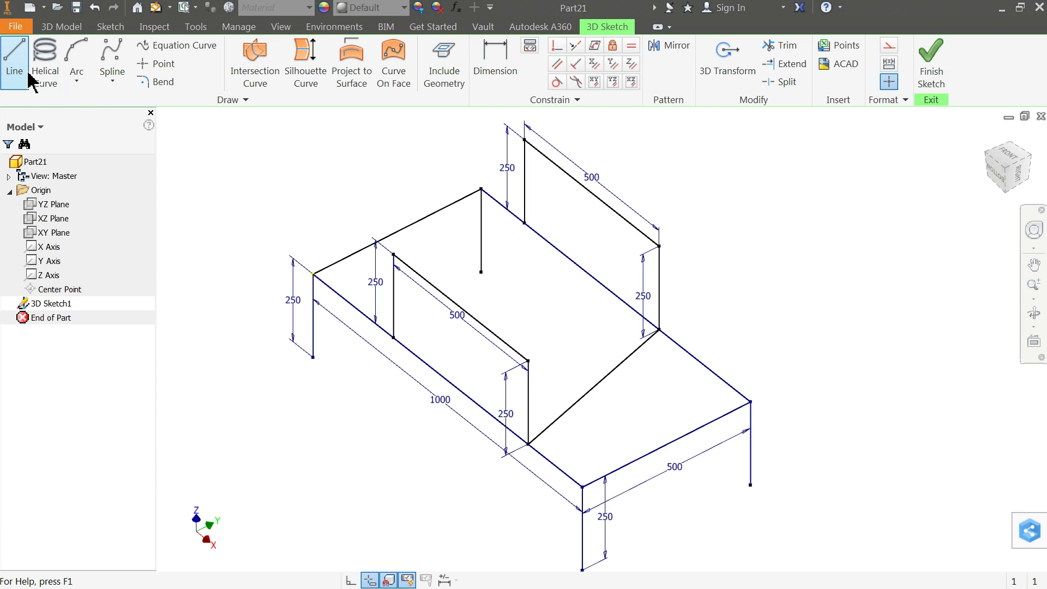
click(13, 59)
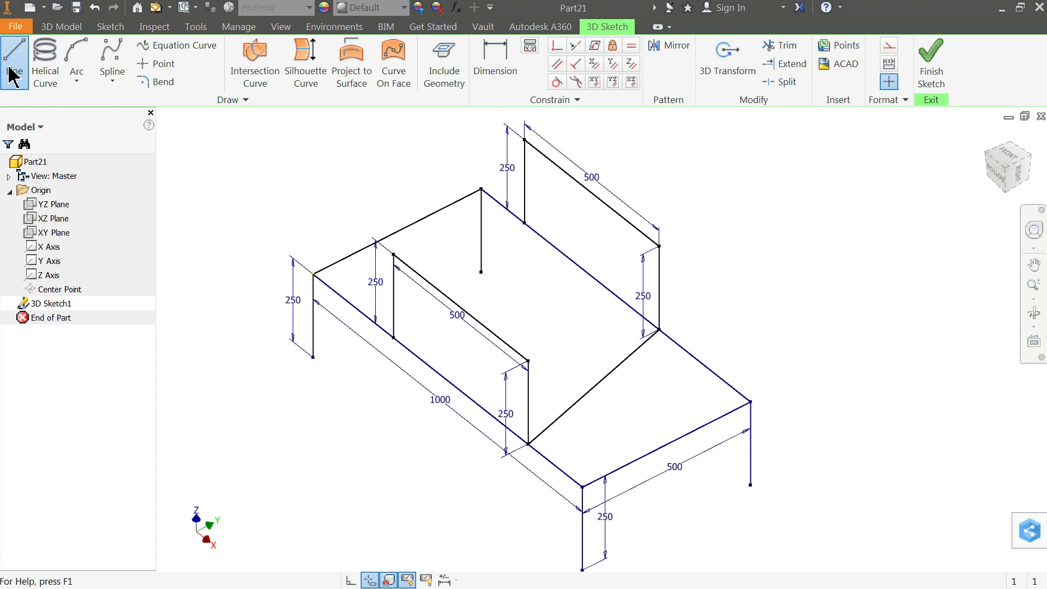
click(524, 223)
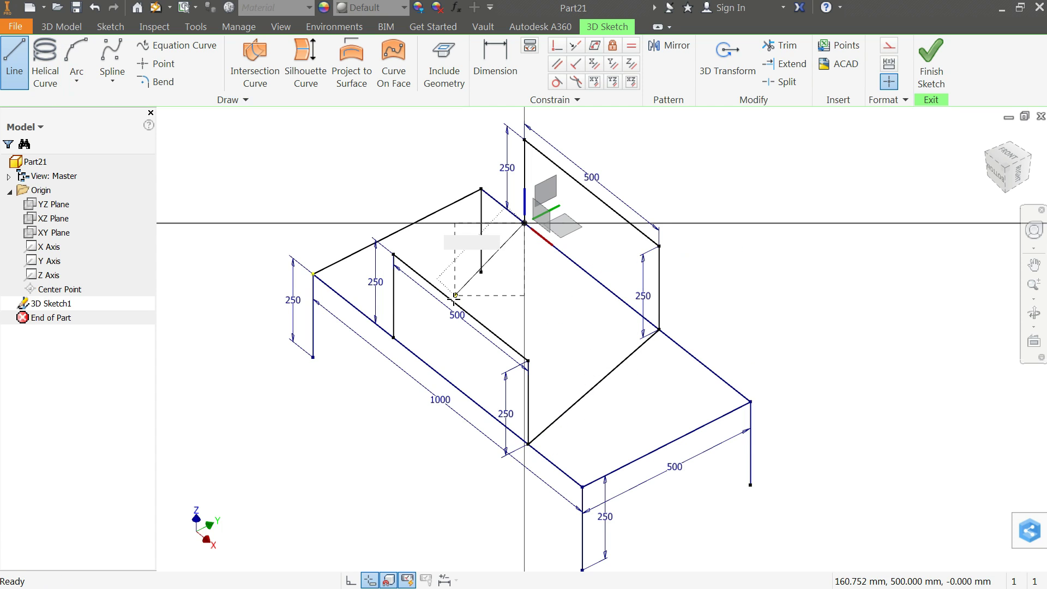
click(393, 337)
key(Escape)
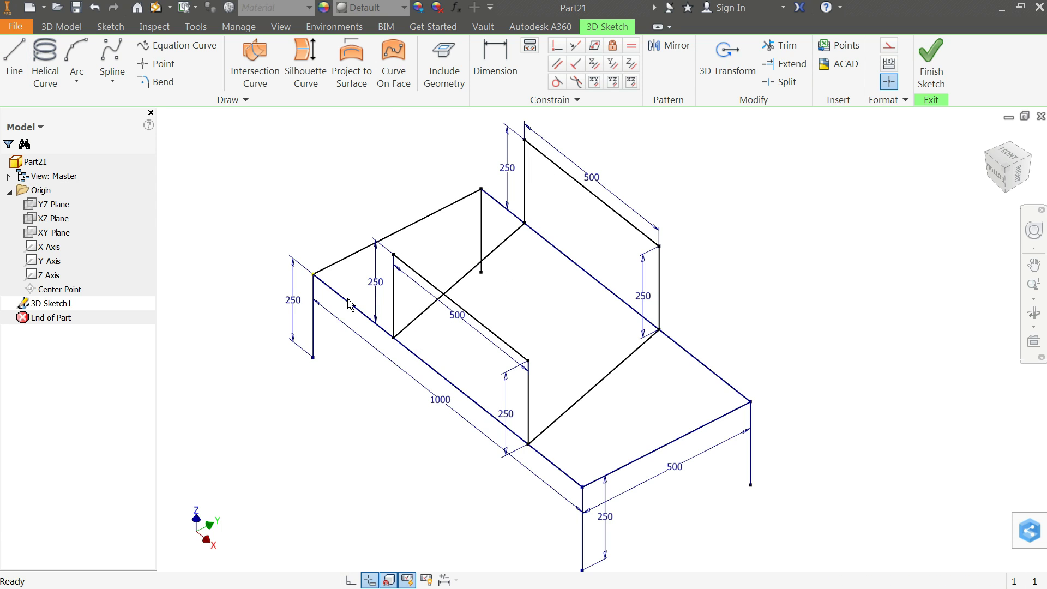
Step: Draw a line along the front long edge from the raised frame's upright base nearest the +X end to the adjacent frame corner
click(13, 58)
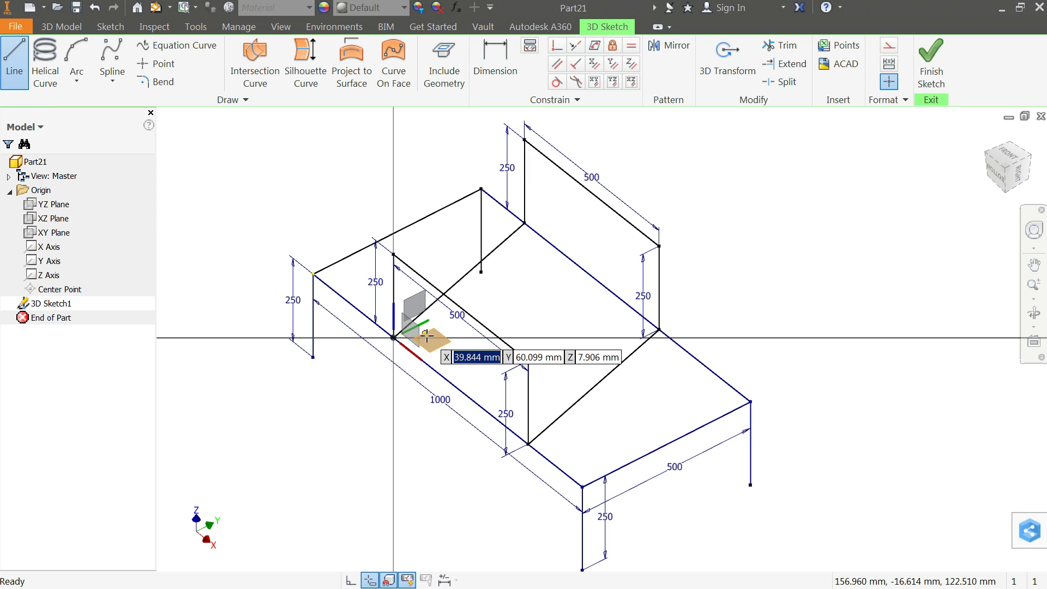
click(528, 444)
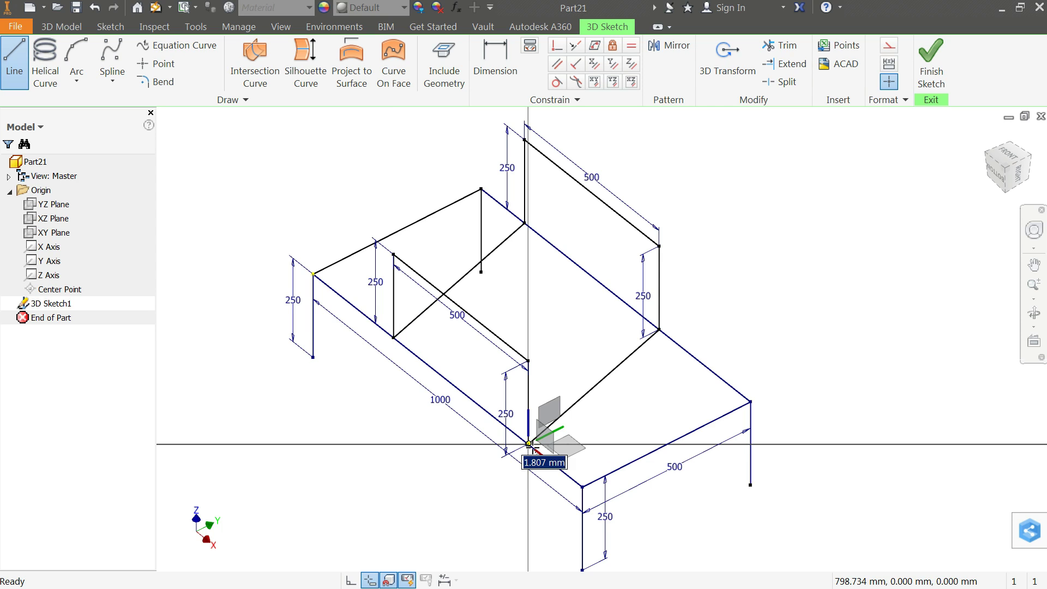
click(583, 485)
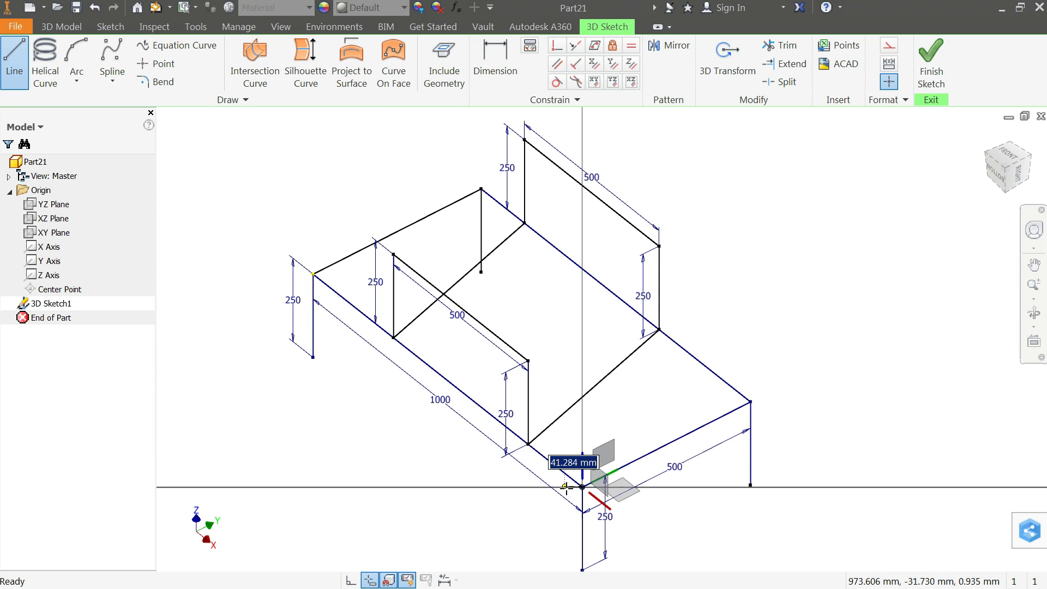
key(Escape)
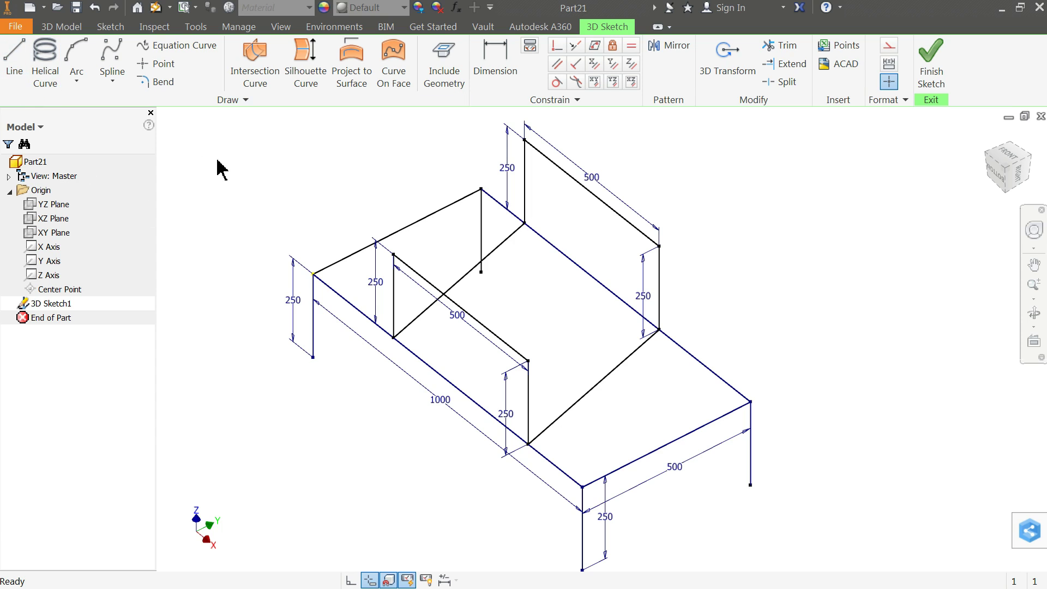
Step: Dimension the front raised frame's +X upright base 250 mm from the adjacent frame corner
click(498, 87)
scroll(564, 493, down, 5)
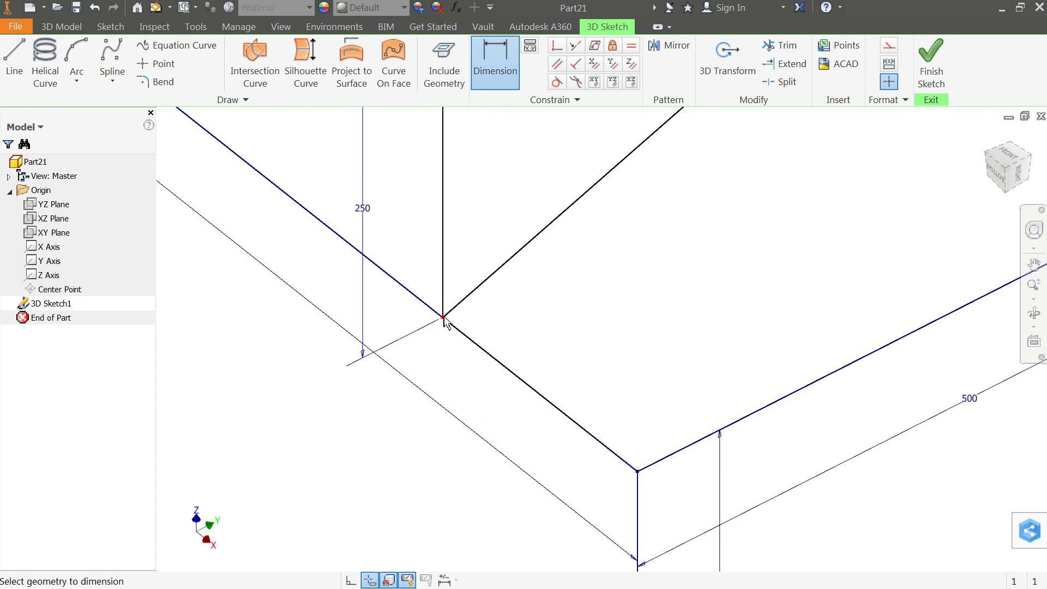
click(638, 475)
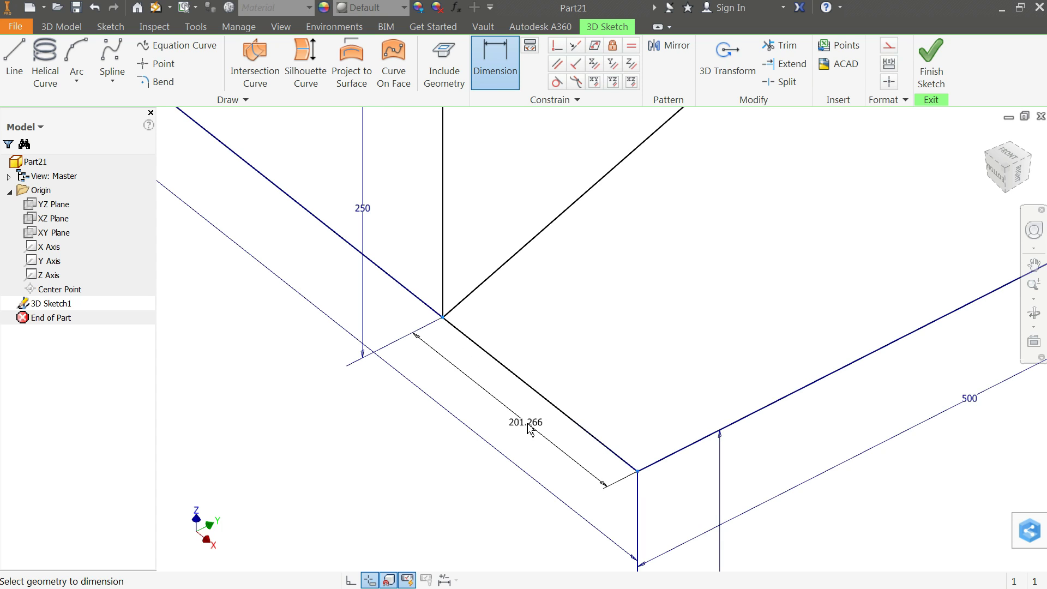
click(528, 427)
text(250)
key(Return)
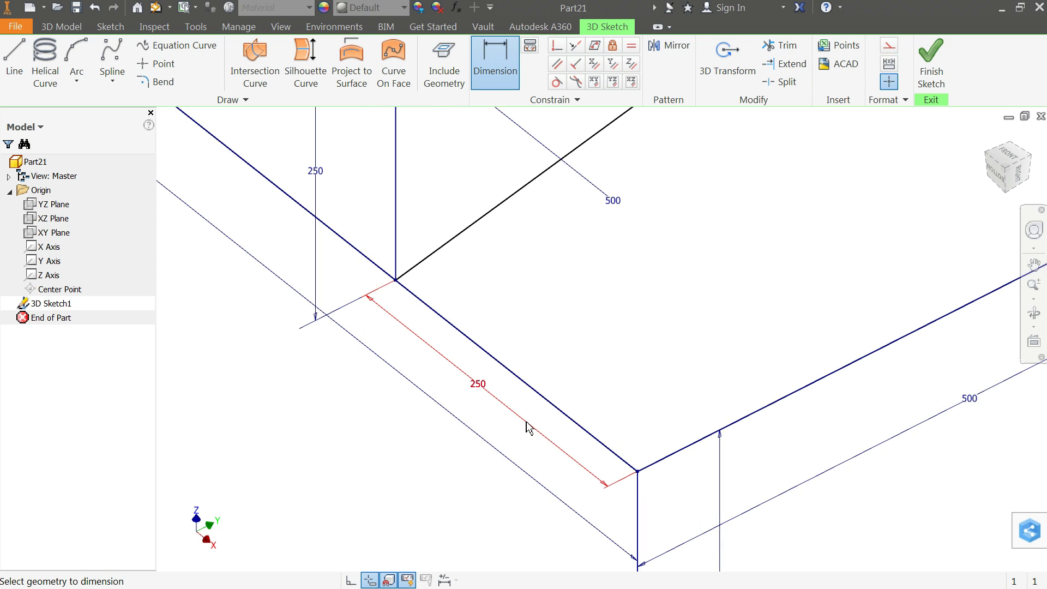
Step: Dimension the rear raised frame's +X upright base 250 mm from the adjacent rear frame corner
scroll(422, 358, down, 5)
scroll(316, 215, up, 5)
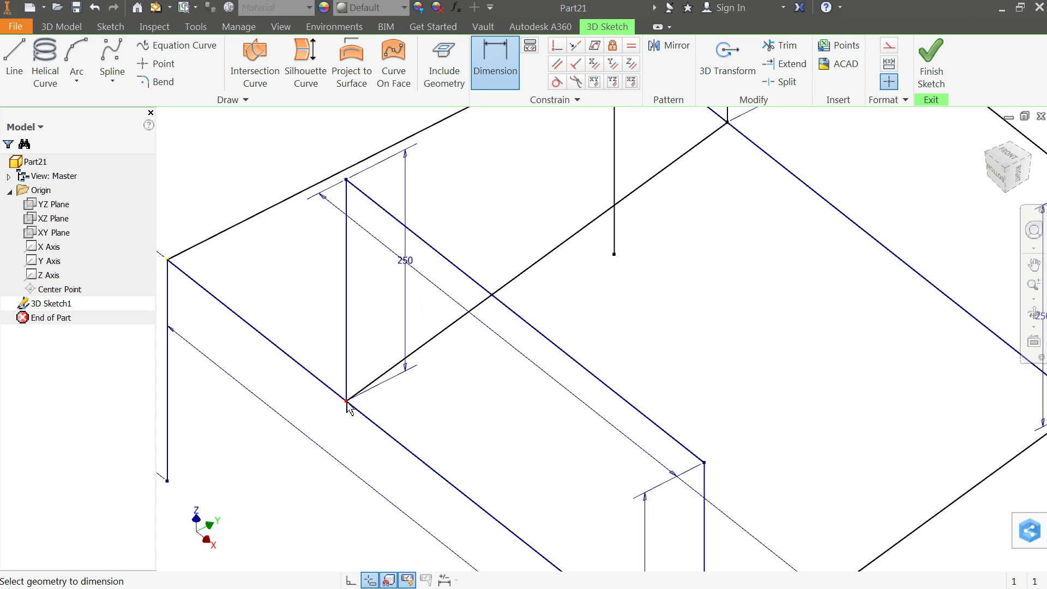
scroll(593, 401, down, 5)
scroll(829, 425, up, 5)
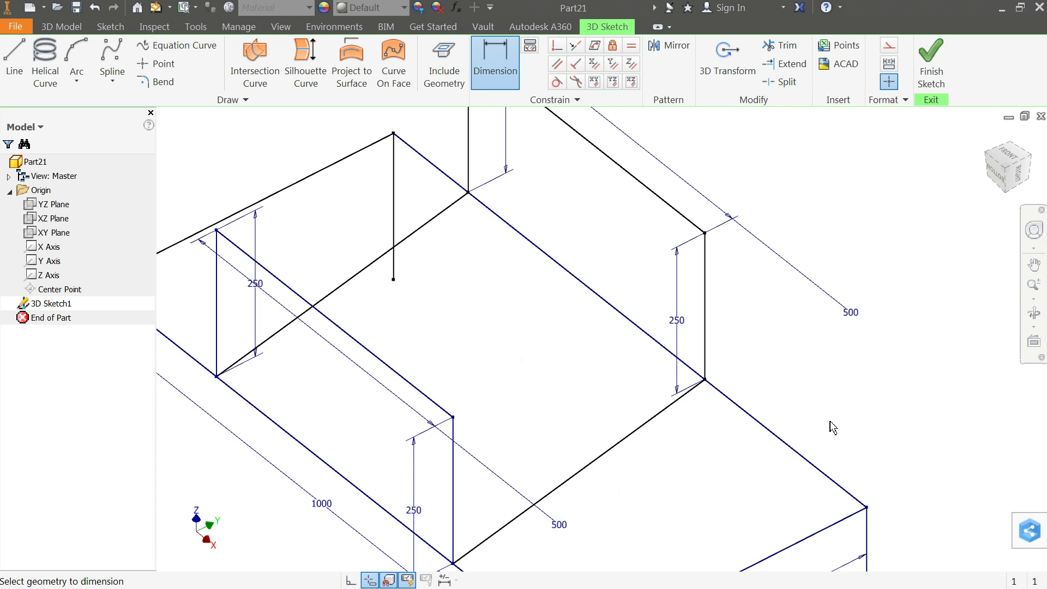
scroll(643, 382, down, 5)
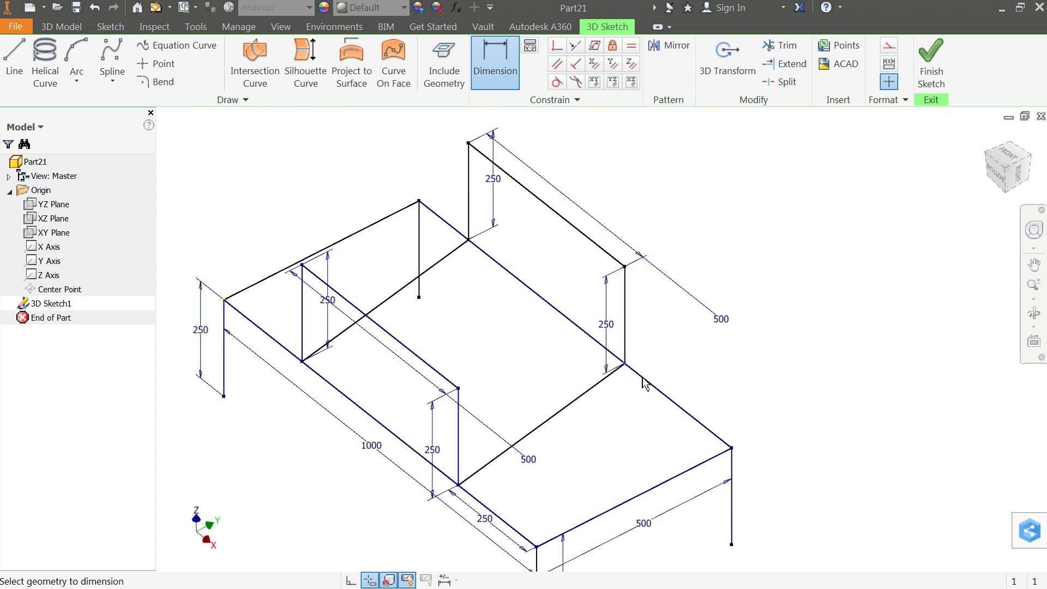
click(733, 450)
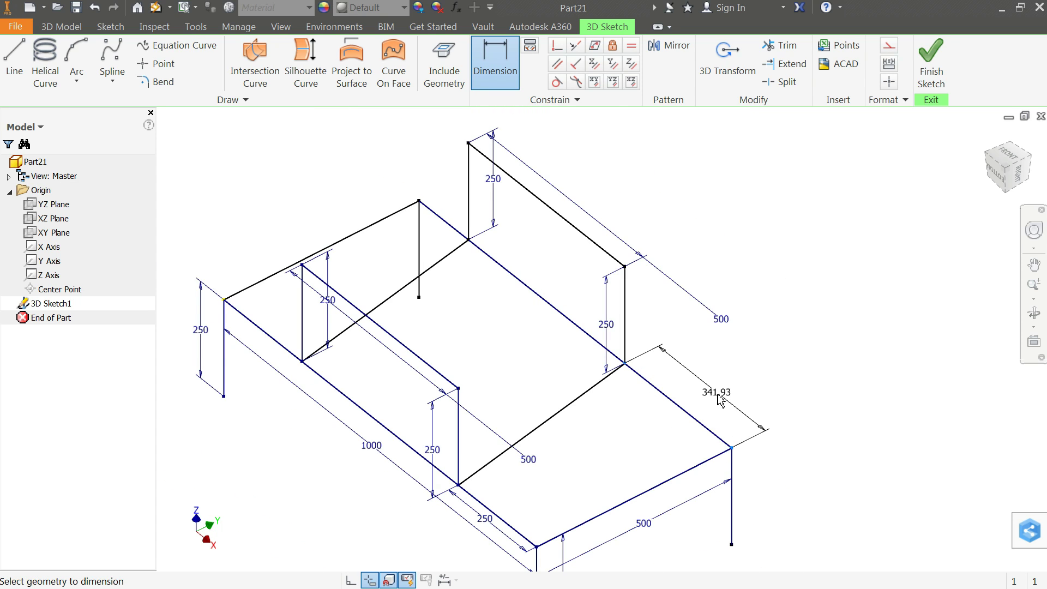
click(723, 403)
text(250)
key(Return)
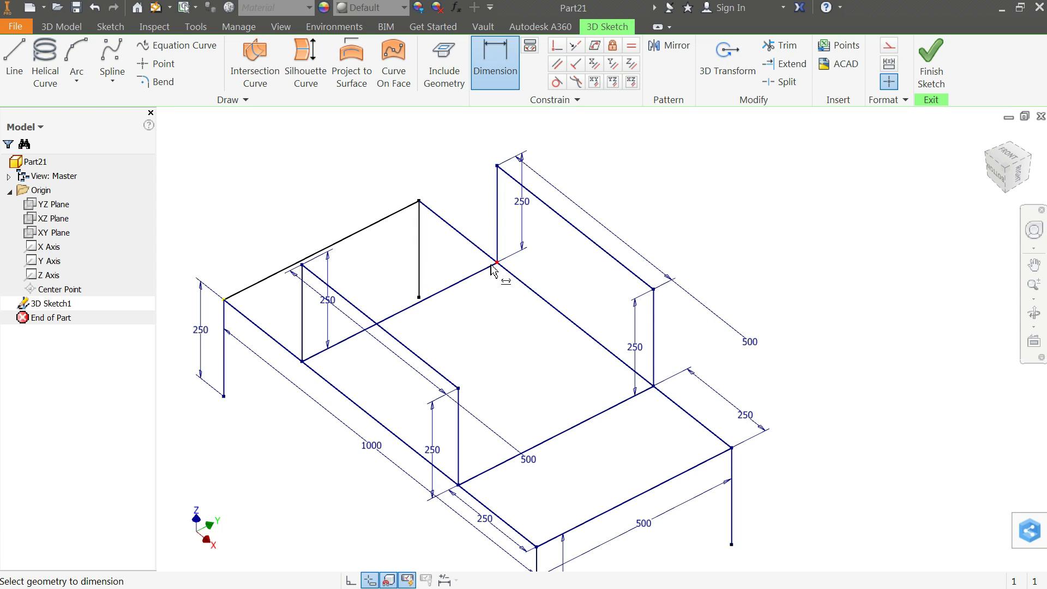
Step: Draw two cross lines from the front raised frame's horizontal bar to the rear raised frame's horizontal bar
click(15, 61)
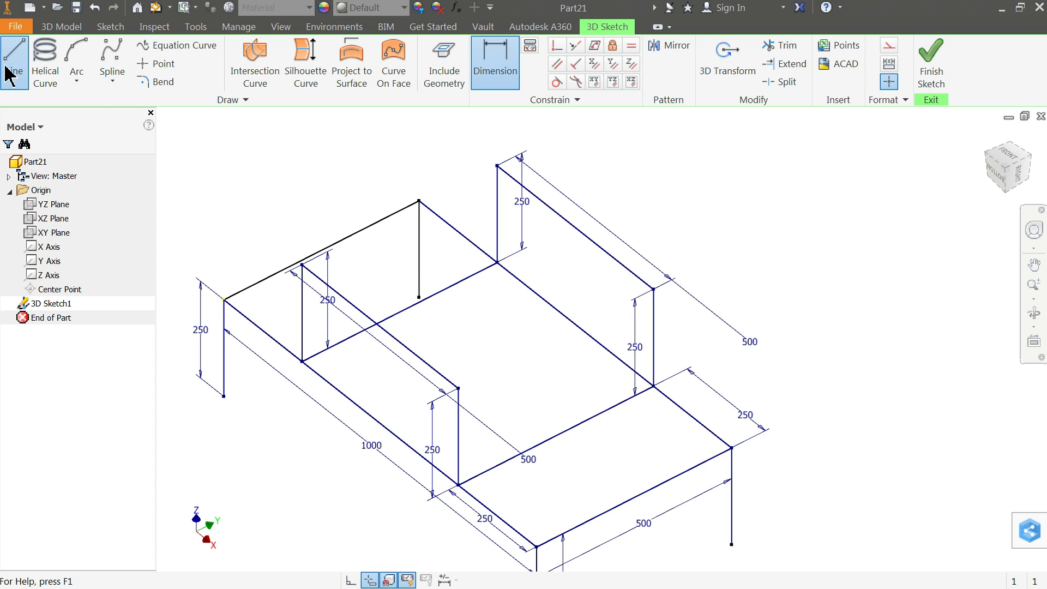
click(423, 361)
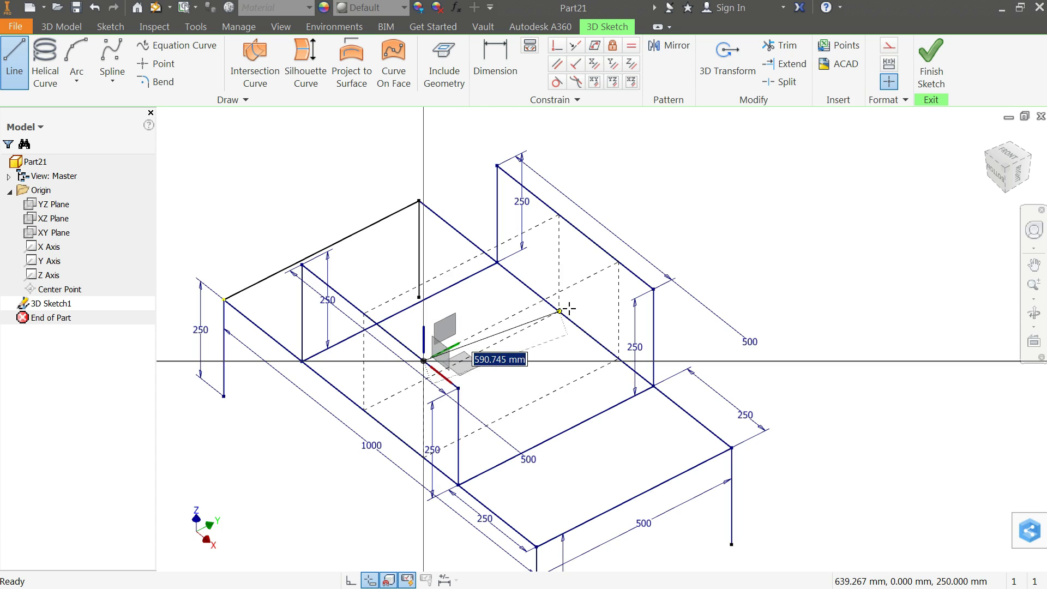
click(617, 261)
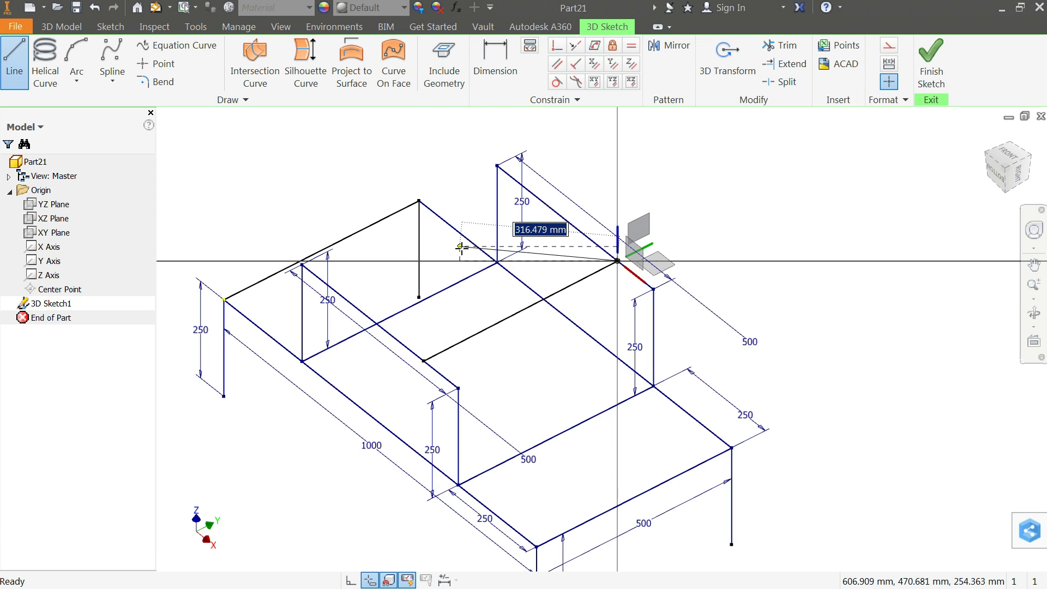
key(Escape)
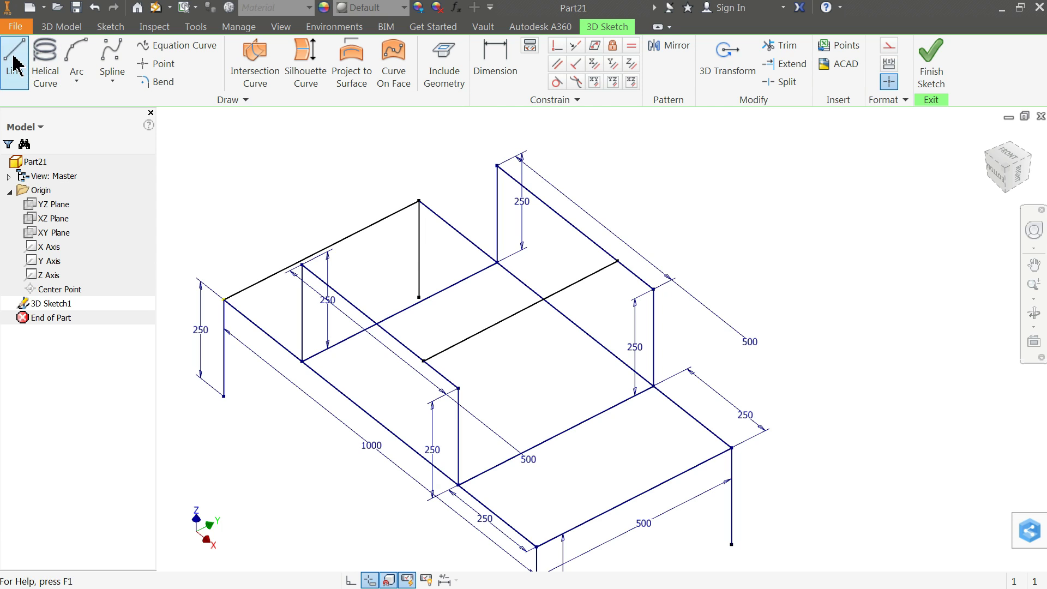
click(14, 61)
click(349, 301)
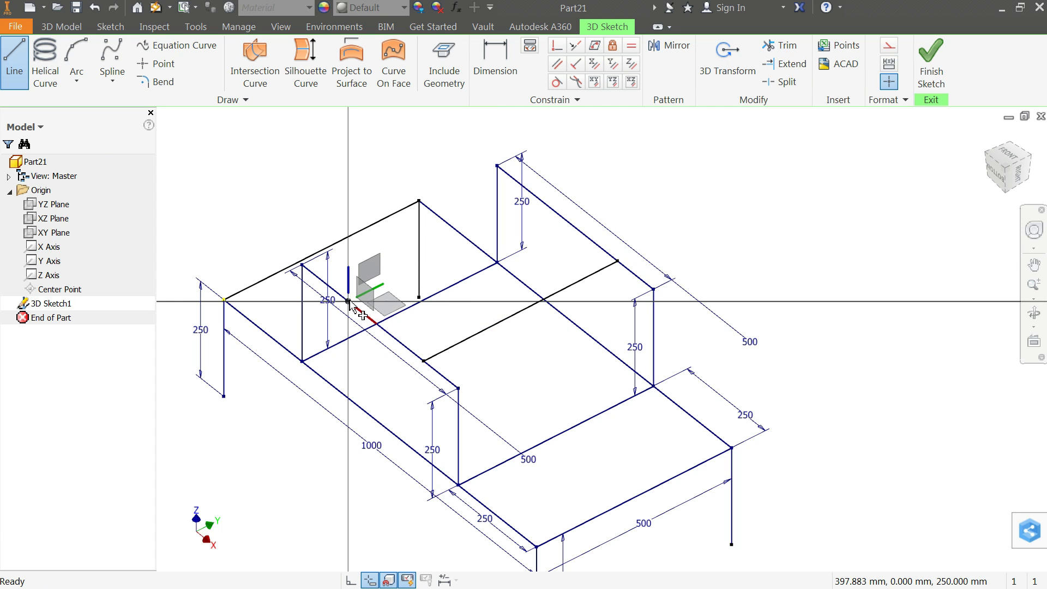
click(546, 204)
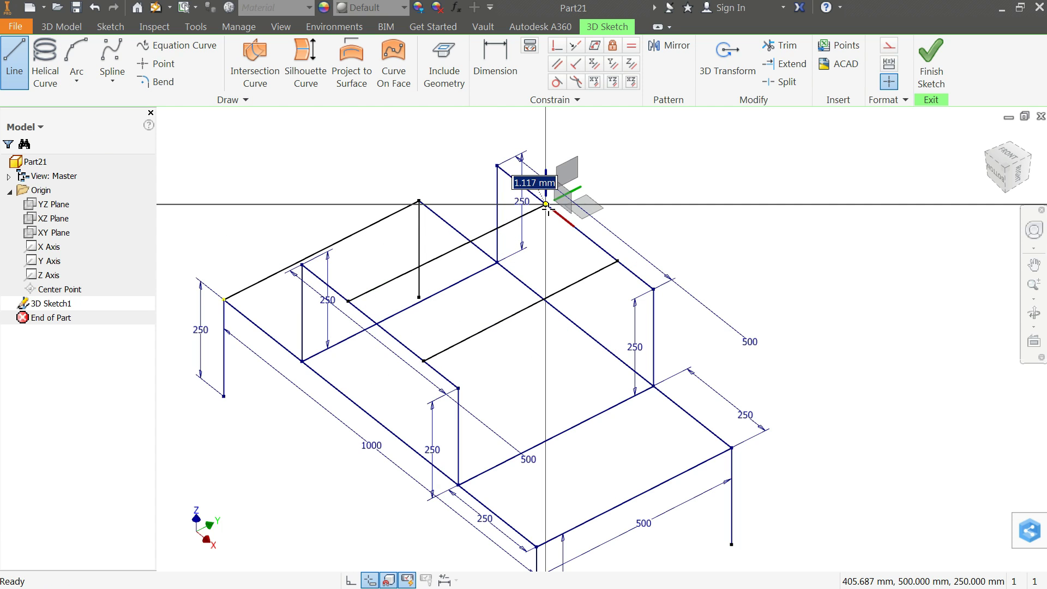
key(Escape)
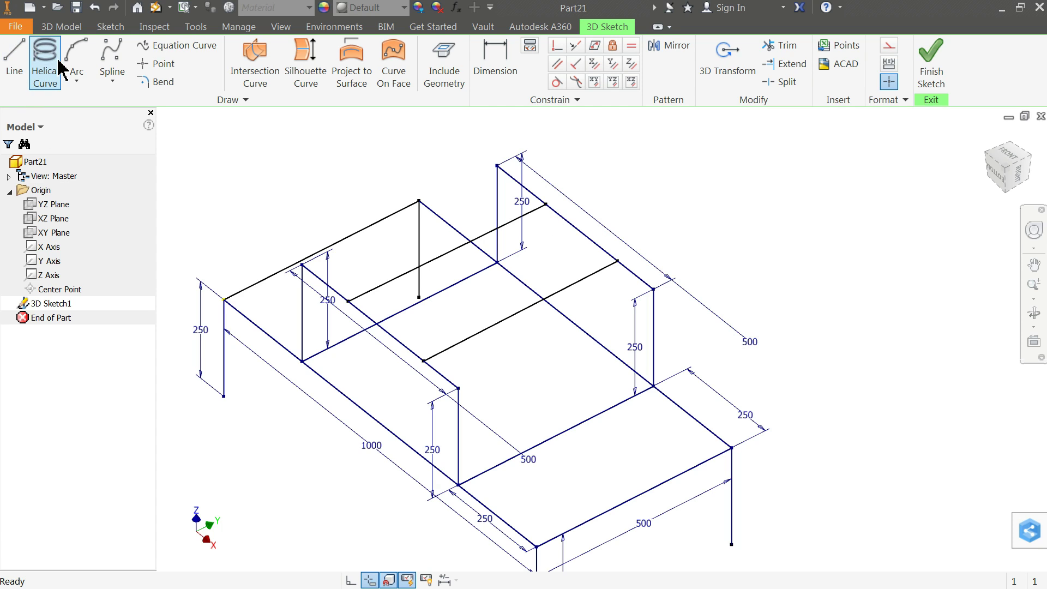
Step: Dimension the rear end of the +X upper cross line 125 mm from the adjacent end of the rear raised bar
click(499, 69)
scroll(627, 250, up, 3)
scroll(633, 271, up, 2)
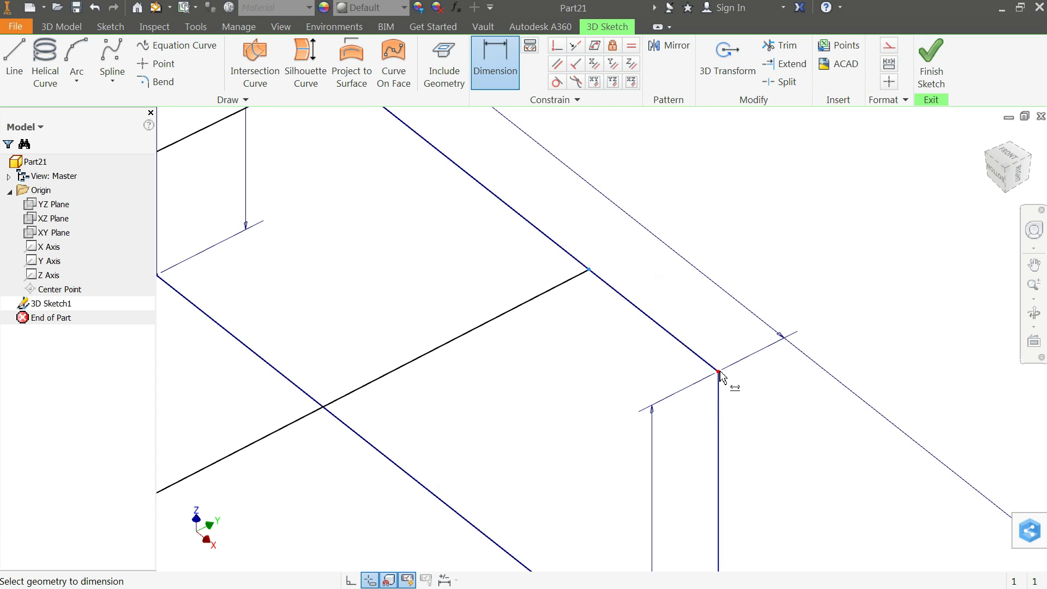
click(703, 323)
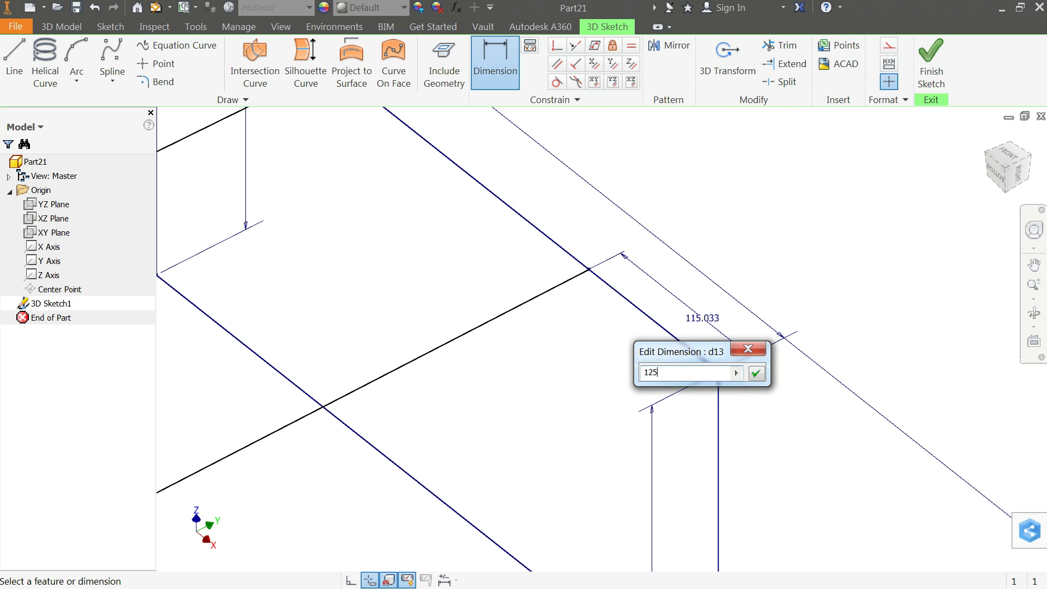
key(Return)
Step: Dimension the rear end of the other upper cross line 125 mm from the opposite end of the rear raised bar
scroll(509, 206, down, 5)
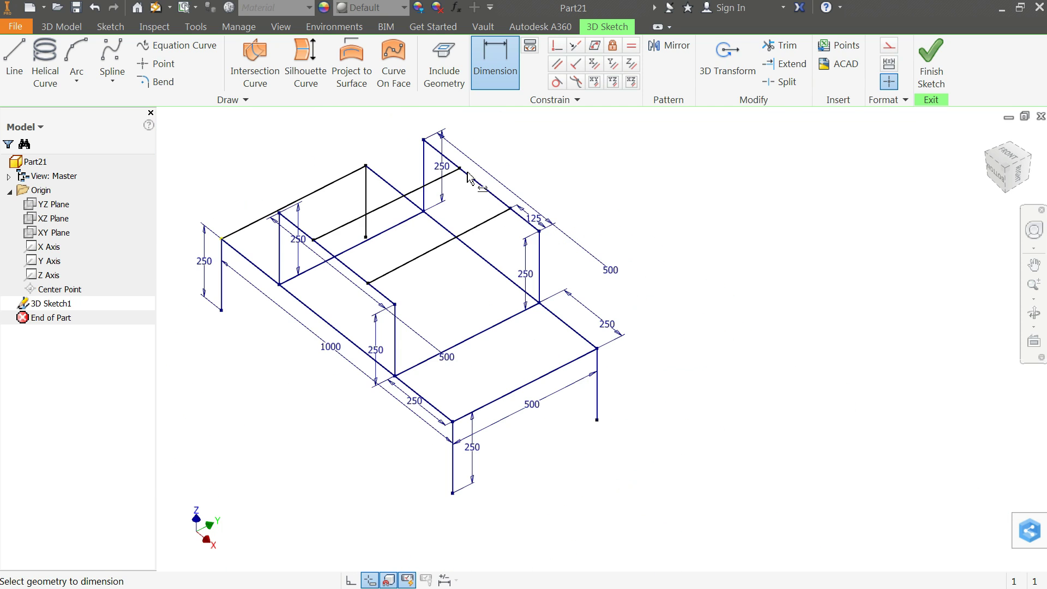
scroll(461, 169, up, 4)
scroll(453, 164, down, 2)
scroll(436, 148, down, 2)
scroll(429, 137, up, 2)
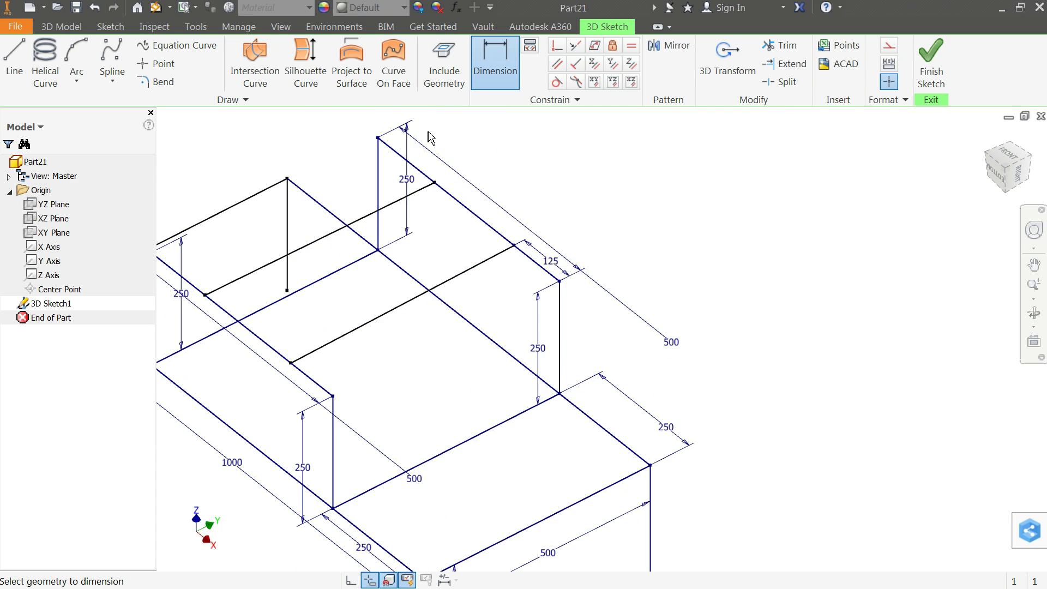
scroll(429, 137, up, 3)
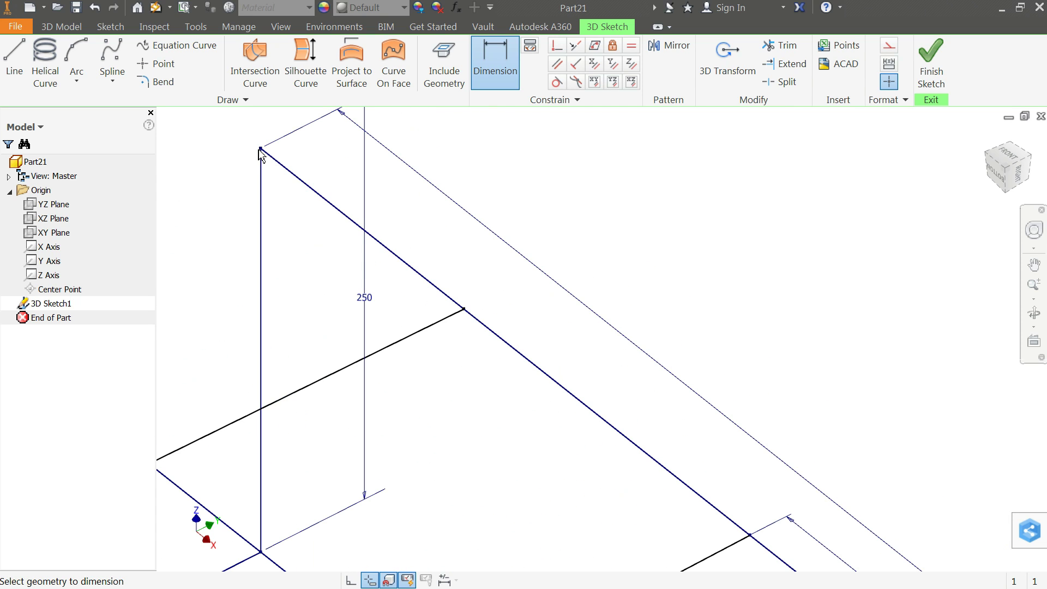
click(467, 315)
click(428, 234)
text(1)
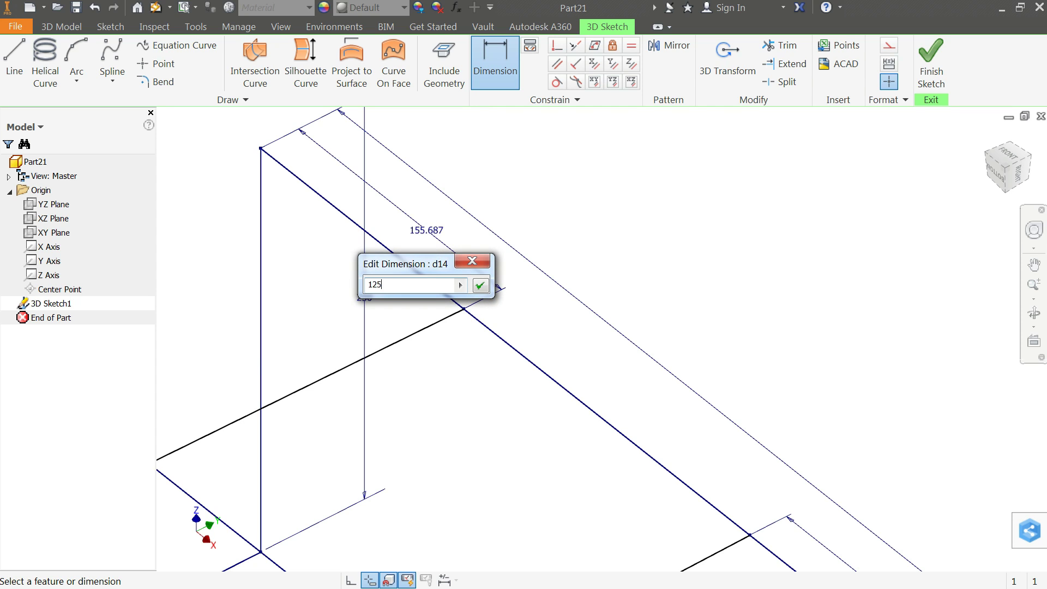
text(25)
key(Return)
Step: Dimension that cross line's front end 125 mm from the adjacent -X end of the front raised bar
scroll(427, 283, down, 4)
scroll(253, 387, up, 3)
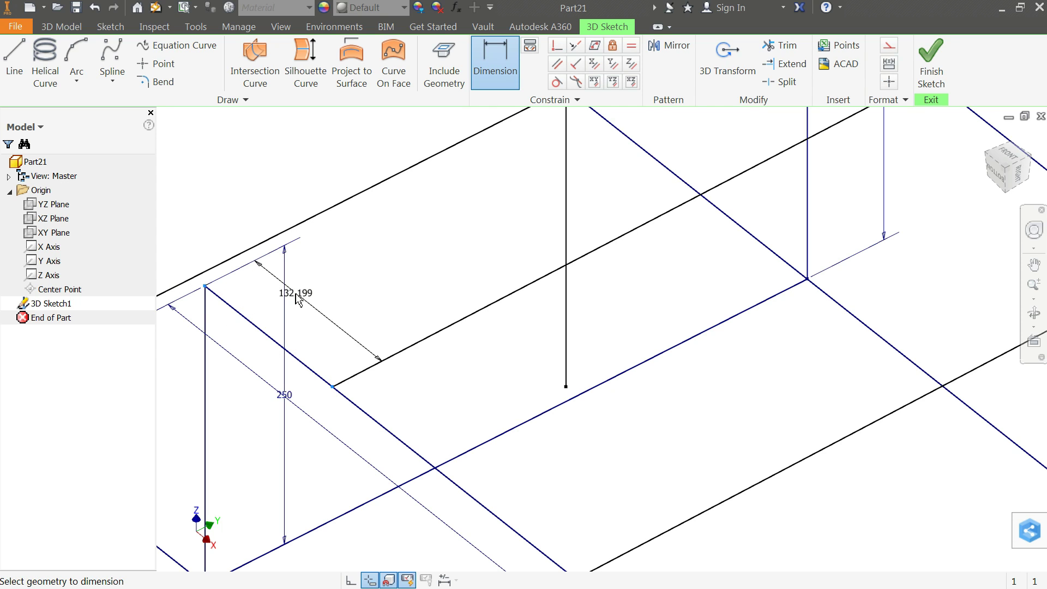
click(298, 299)
text(125)
key(Return)
Step: Dimension the front end of the +X upper cross line 125 mm from the adjacent end of the front raised bar
scroll(476, 336, down, 3)
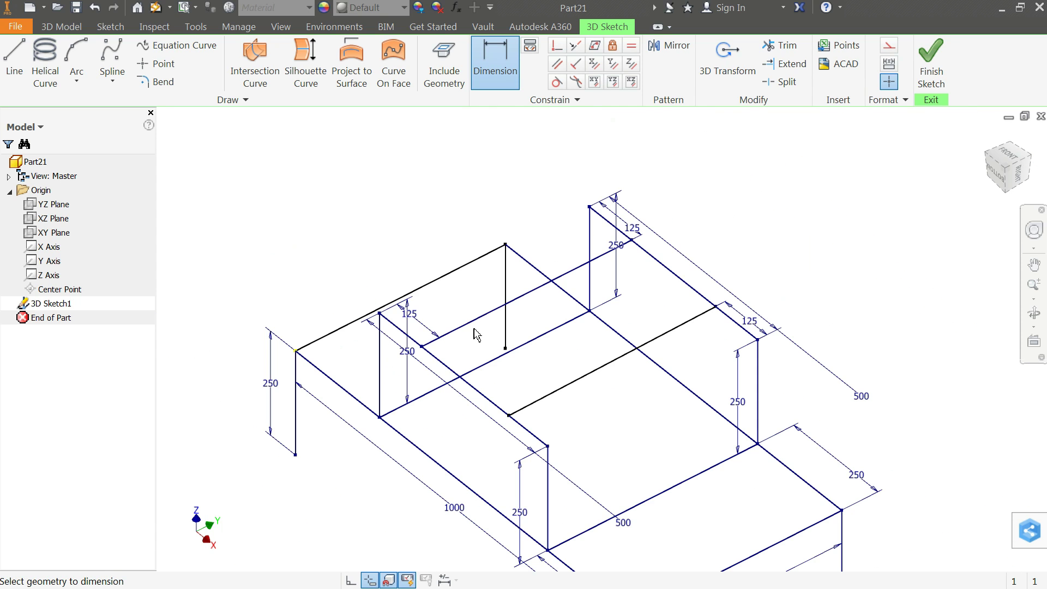
scroll(540, 409, up, 5)
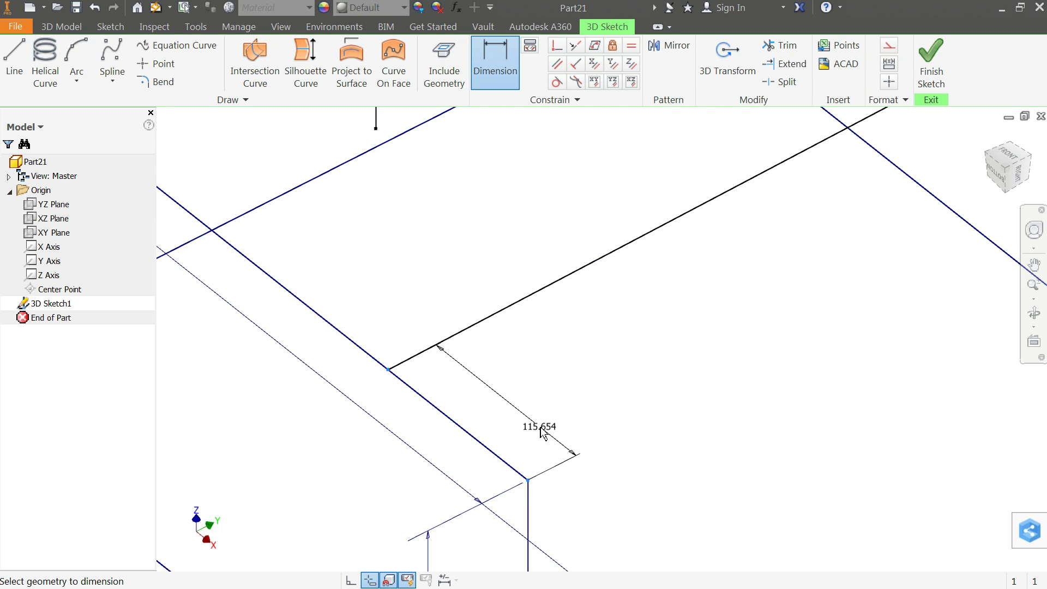
click(541, 428)
key(Return)
scroll(467, 380, down, 3)
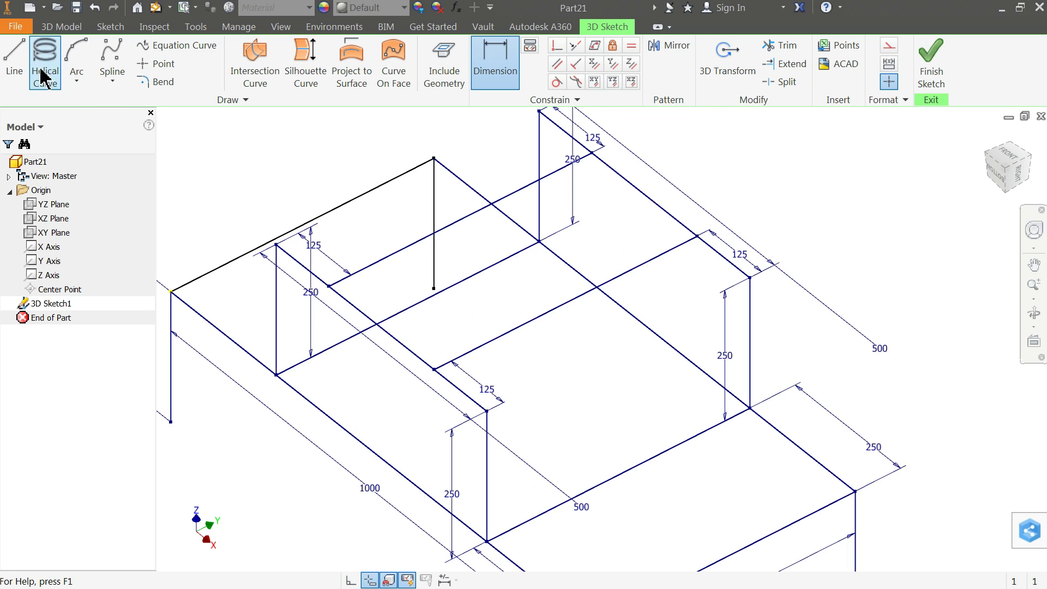
Step: Draw a line parallel to the long edges joining the midpoints of the two lower cross members
click(15, 61)
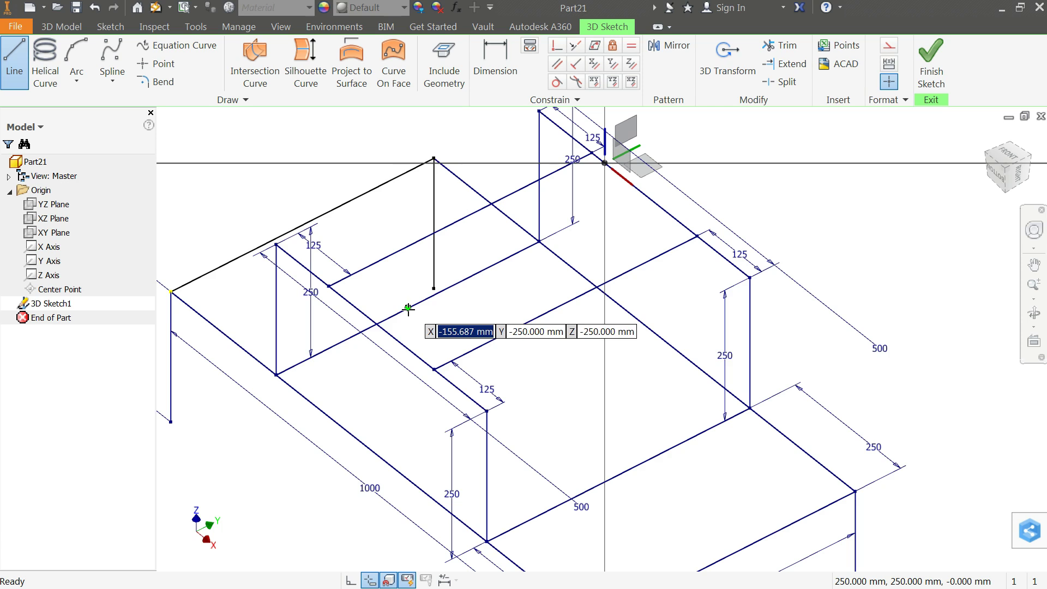
click(408, 309)
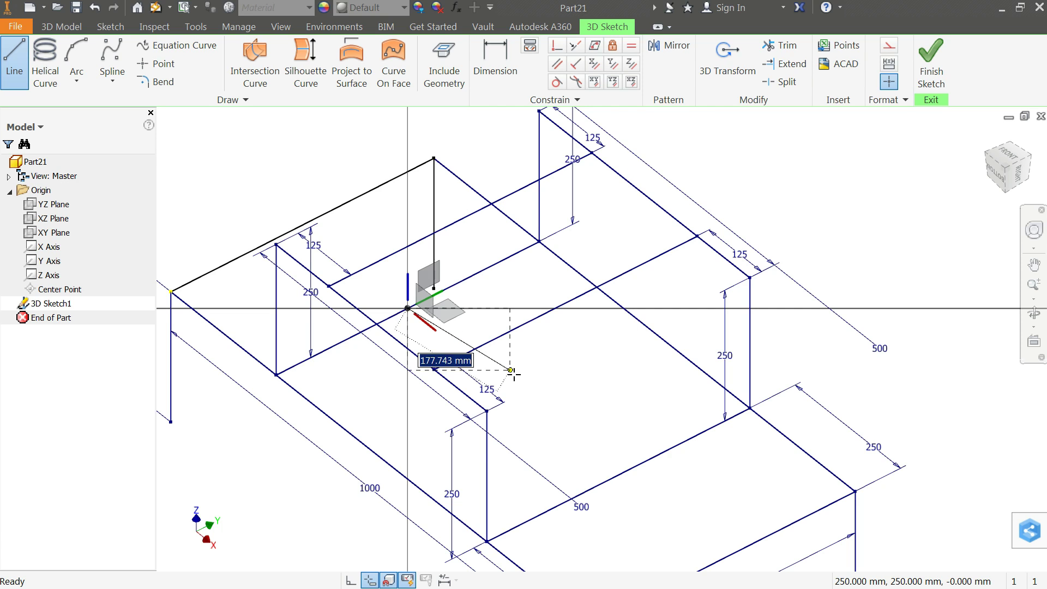
click(620, 478)
scroll(627, 469, down, 3)
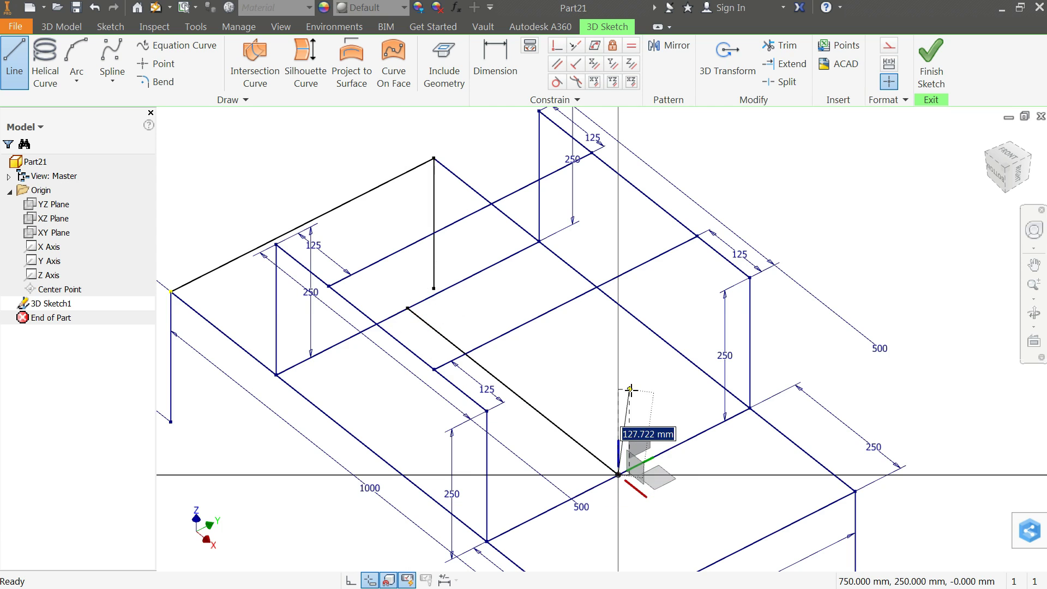
right_click(627, 382)
click(661, 382)
scroll(627, 387, down, 3)
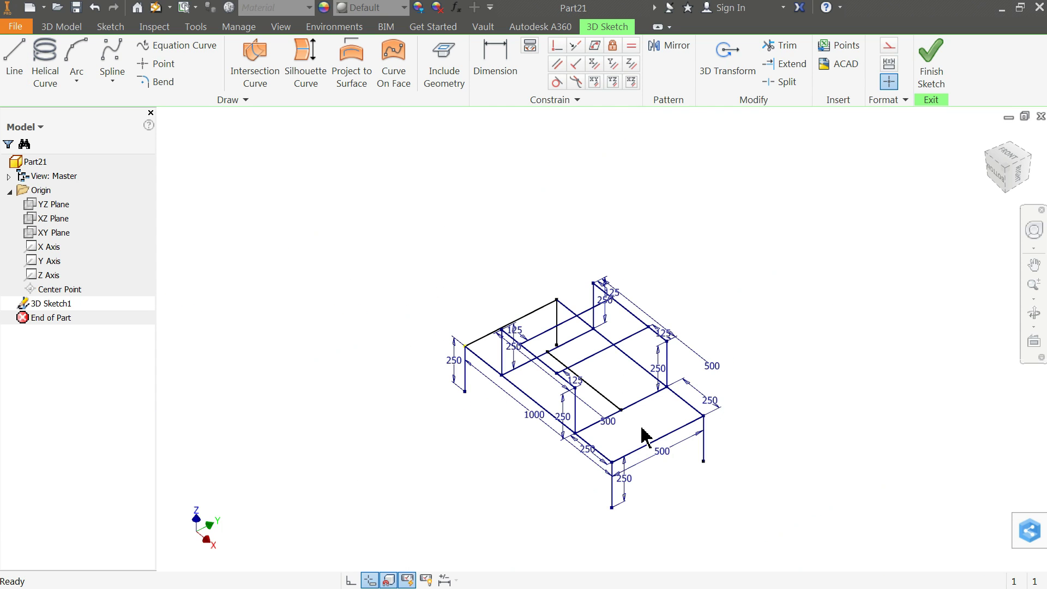
mouse_move(660, 421)
shift+middle_down()
mouse_move(680, 381)
mouse_move(678, 430)
mouse_move(680, 393)
mouse_move(680, 411)
shift+middle_up()
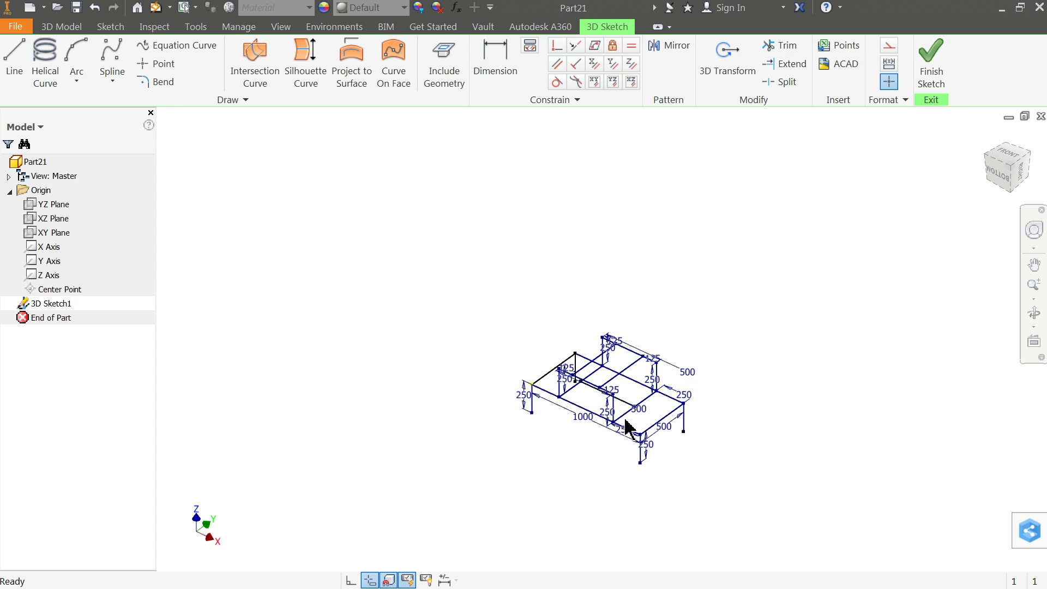
scroll(628, 403, up, 5)
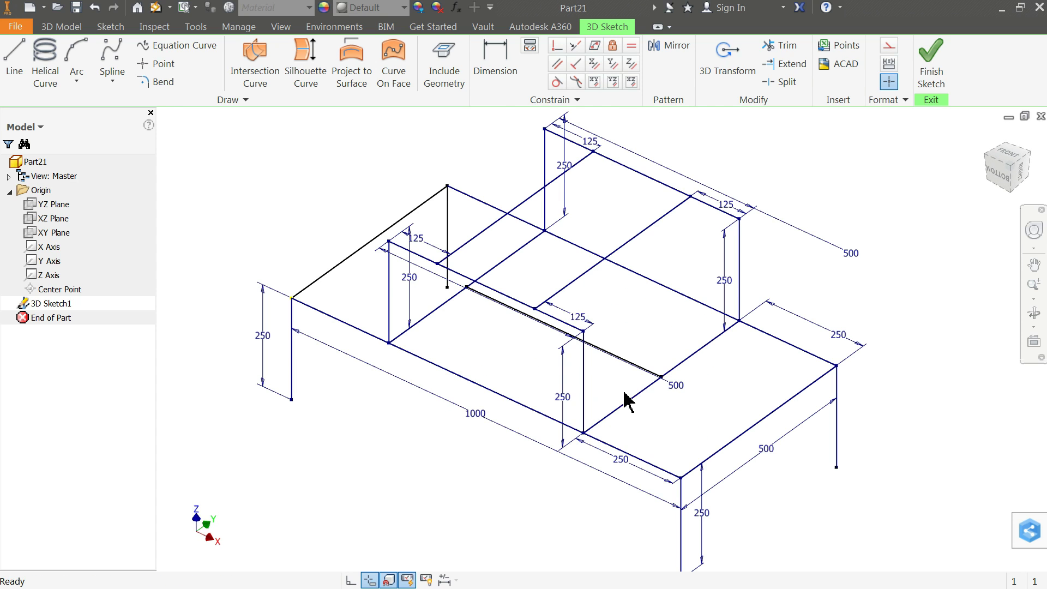
Step: Finish the 3D sketch of the frame skeleton
right_click(34, 312)
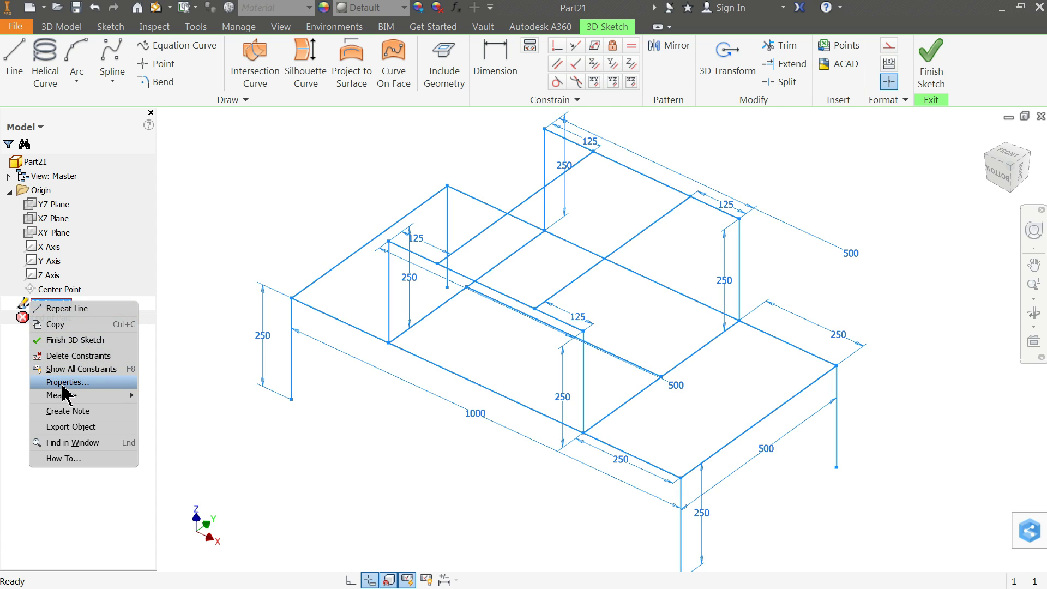
click(374, 207)
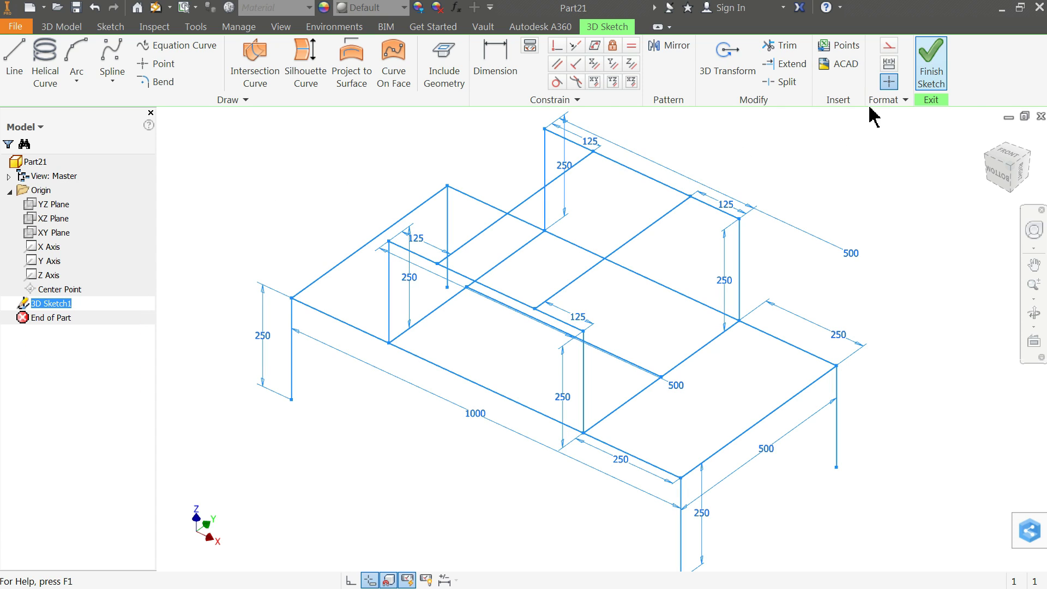
click(937, 81)
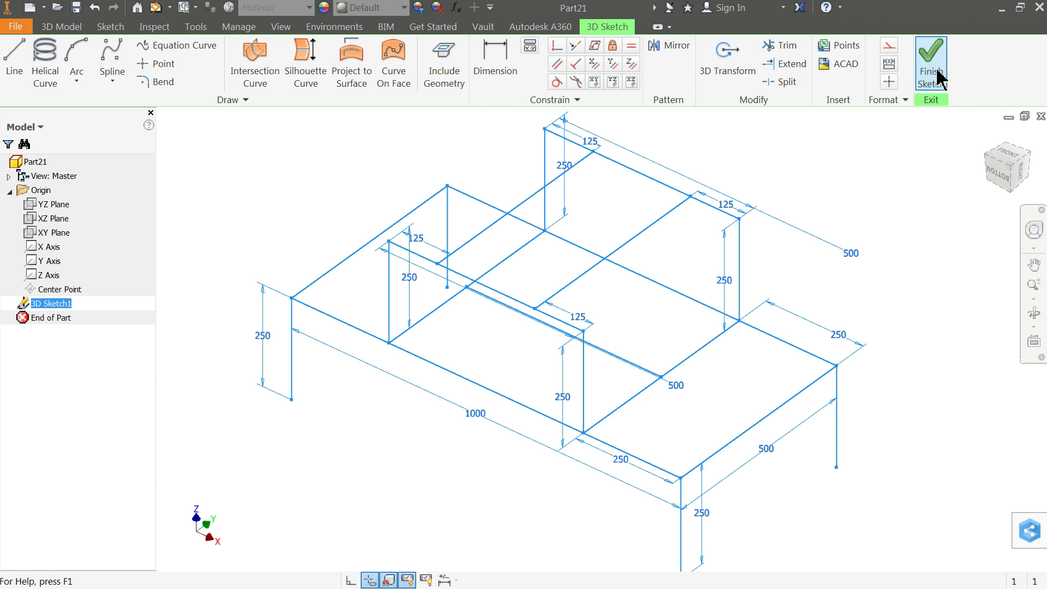
Step: Hide the frame's 3D sketch and make it visible again
right_click(32, 301)
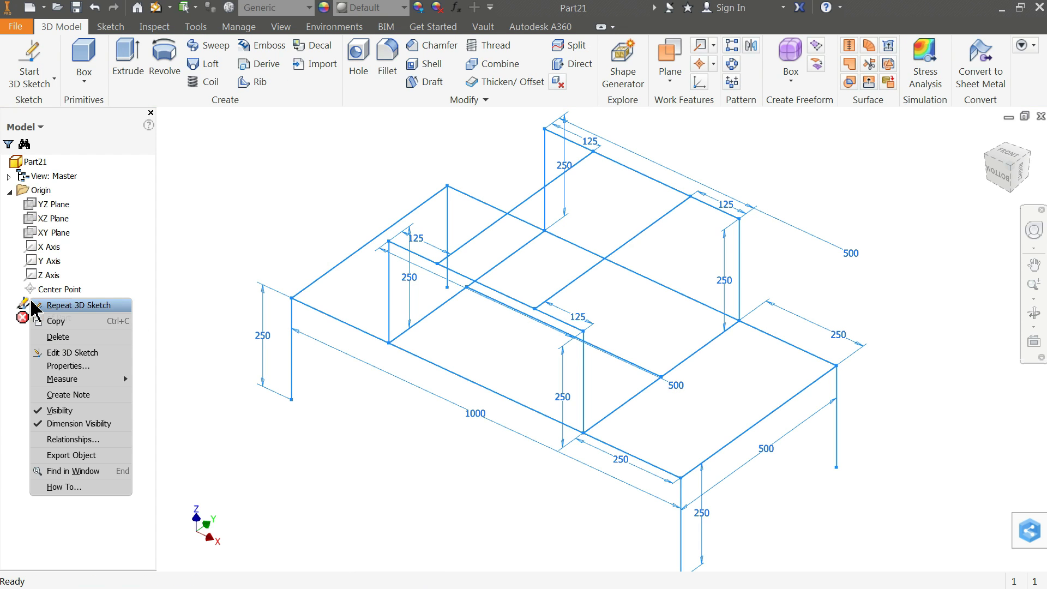
click(65, 410)
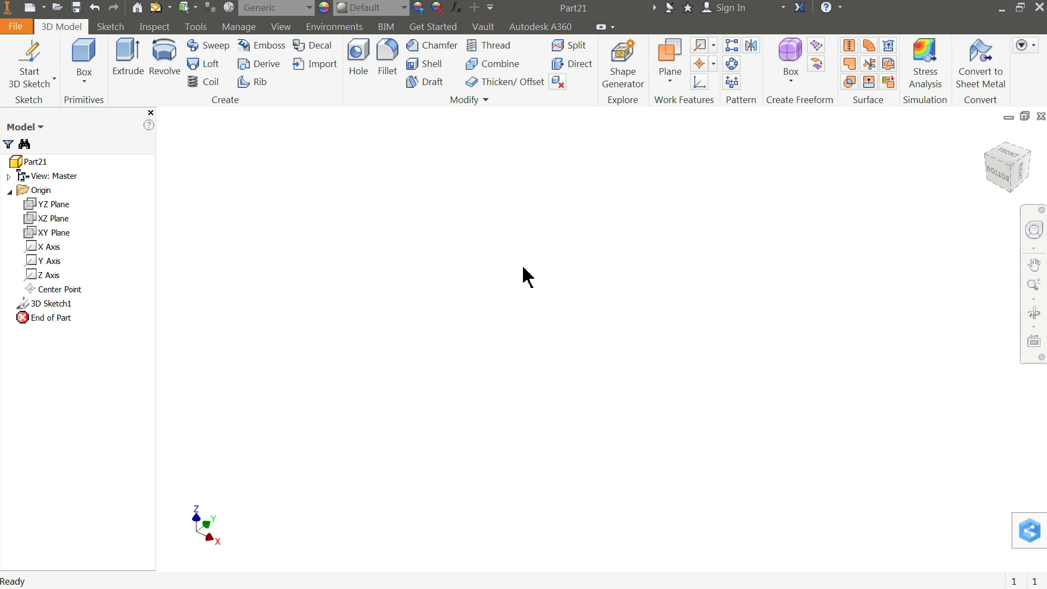
right_click(34, 306)
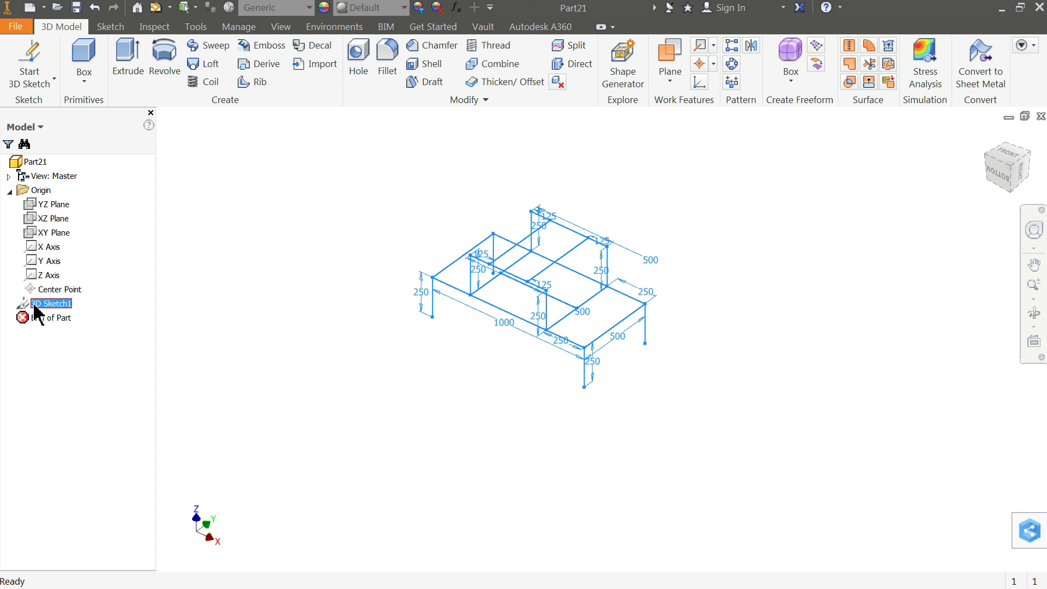
click(65, 417)
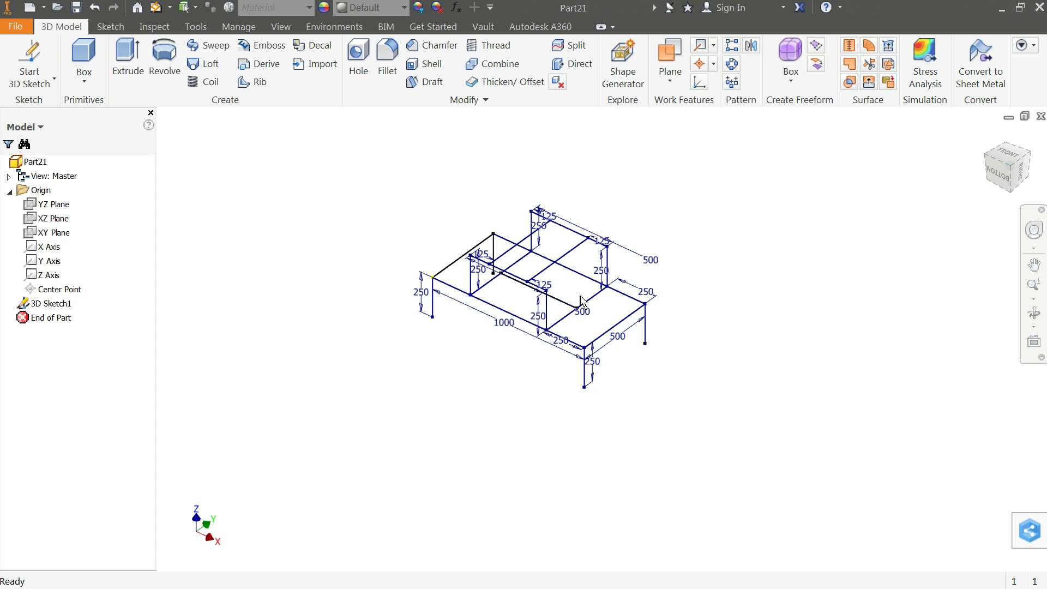
right_click(654, 261)
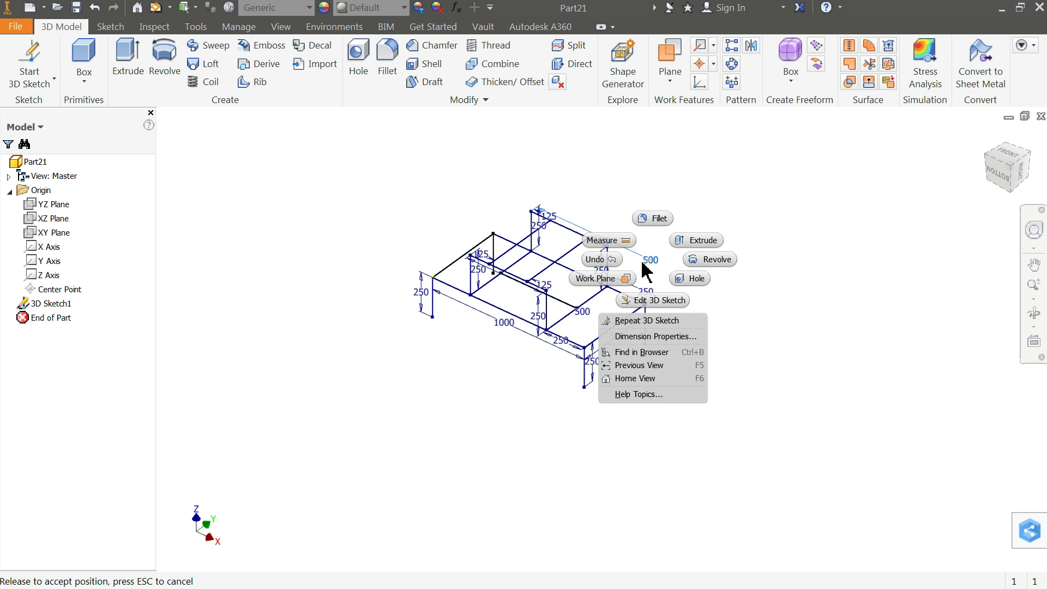
click(589, 199)
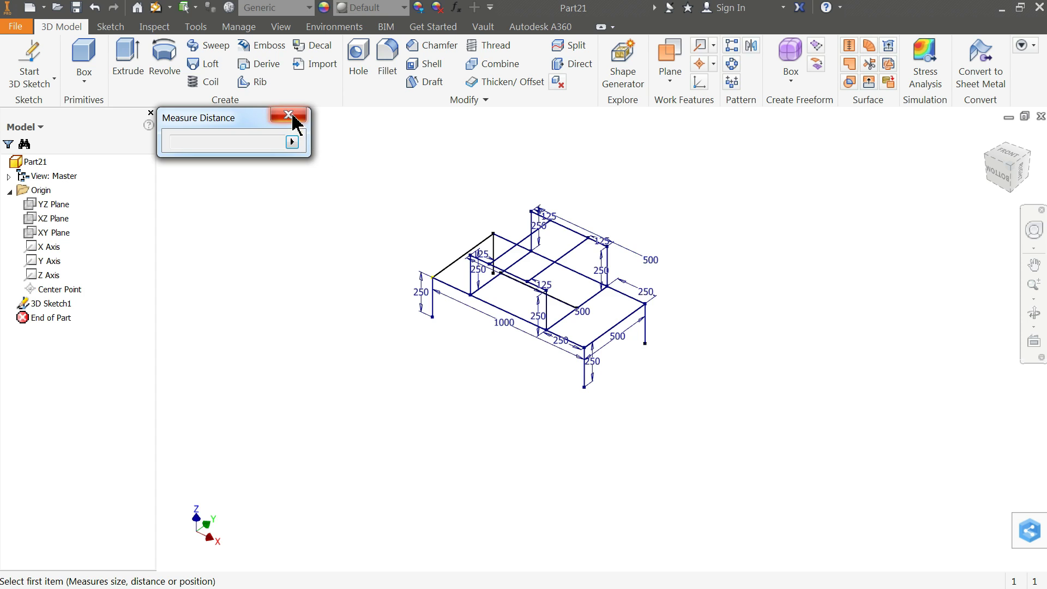
click(293, 121)
Step: Save the part on the Desktop under the file name frame
scroll(548, 267, up, 3)
scroll(545, 308, up, 3)
drag(545, 308, 545, 305)
scroll(550, 307, down, 3)
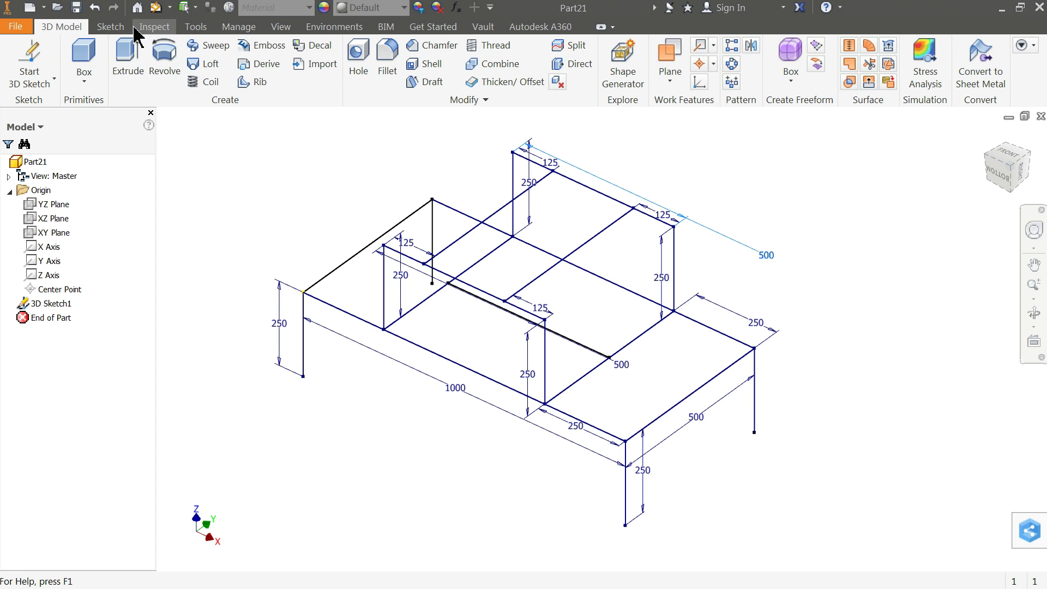
click(76, 7)
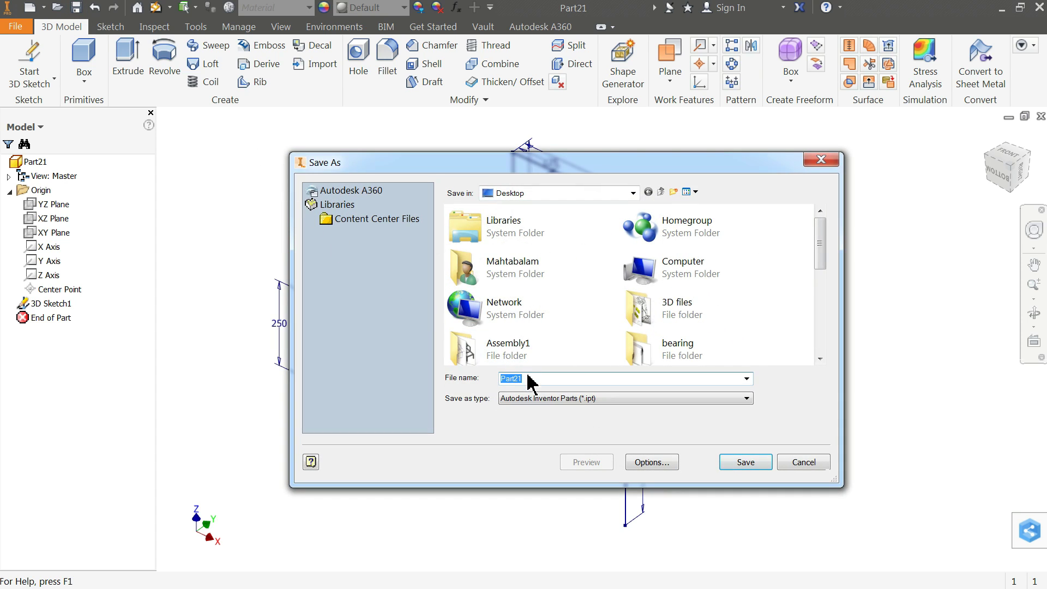
text(frame)
click(748, 467)
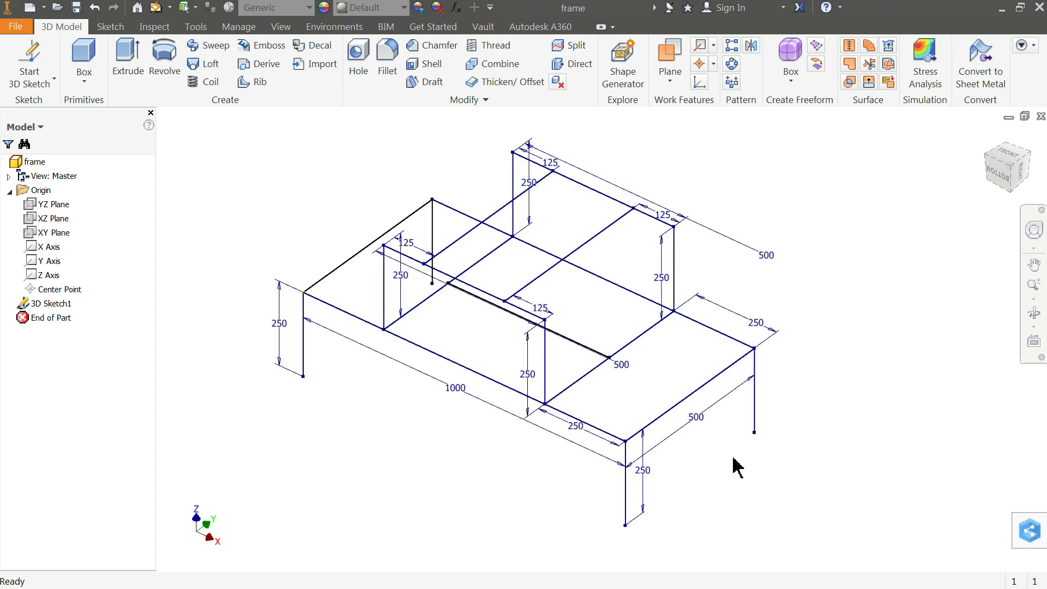
Step: Create a new assembly and place one instance of the frame part from the Desktop in it
click(43, 7)
click(68, 30)
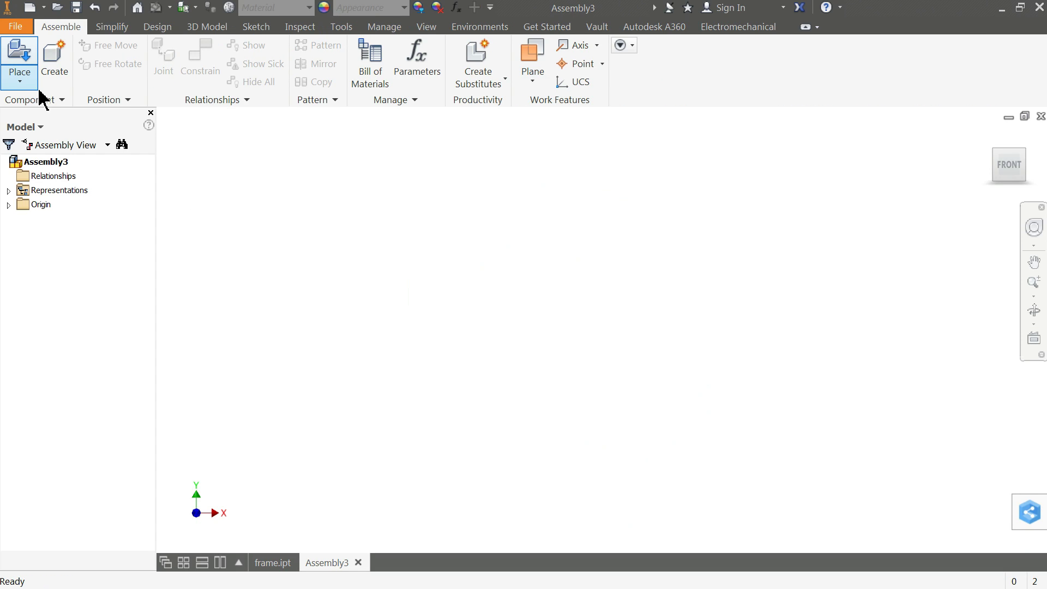
click(21, 54)
click(25, 54)
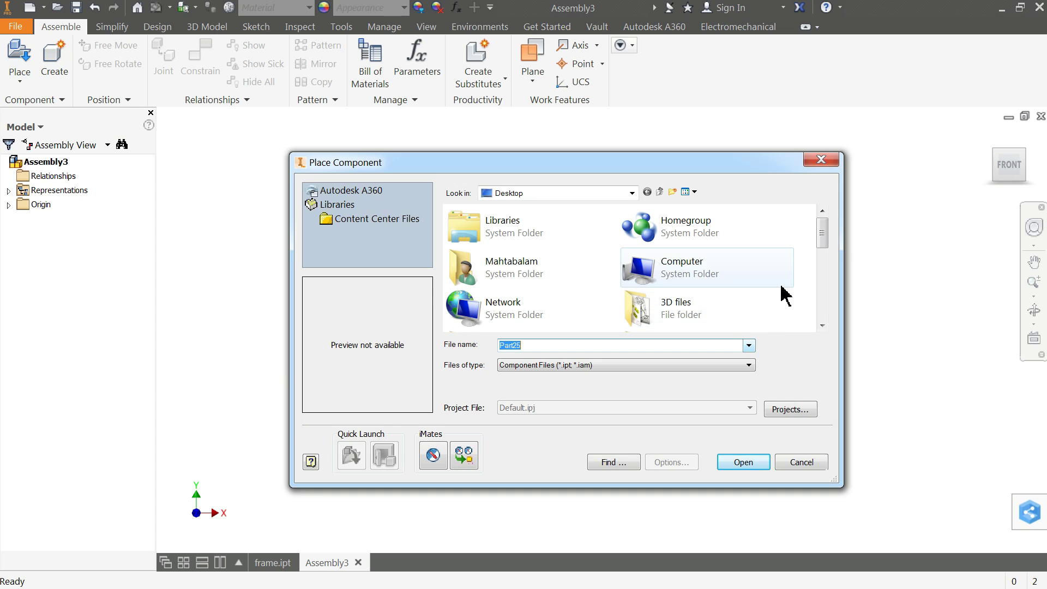
drag(823, 243, 837, 322)
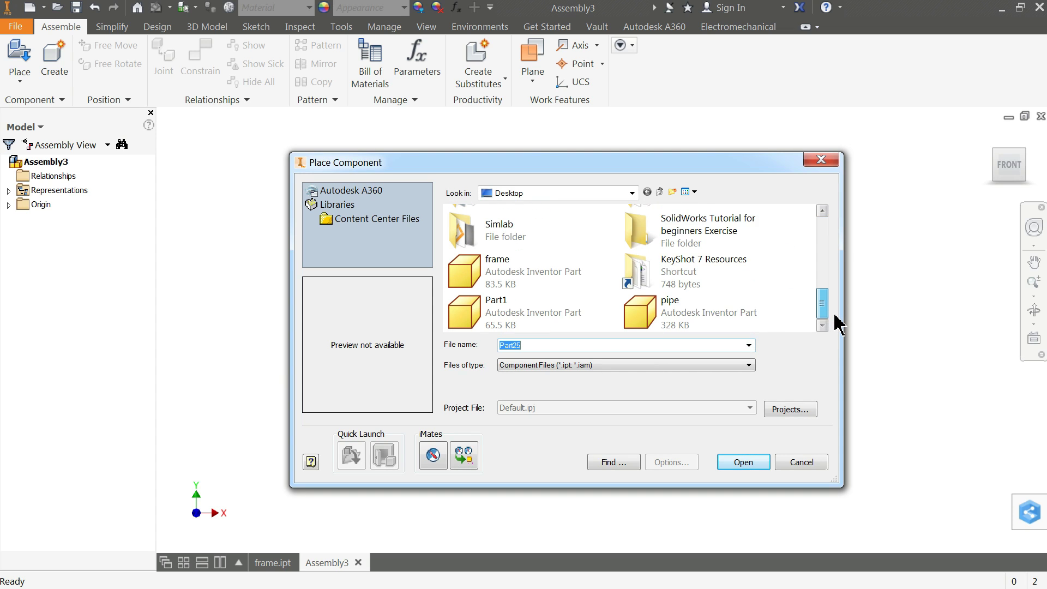
click(485, 270)
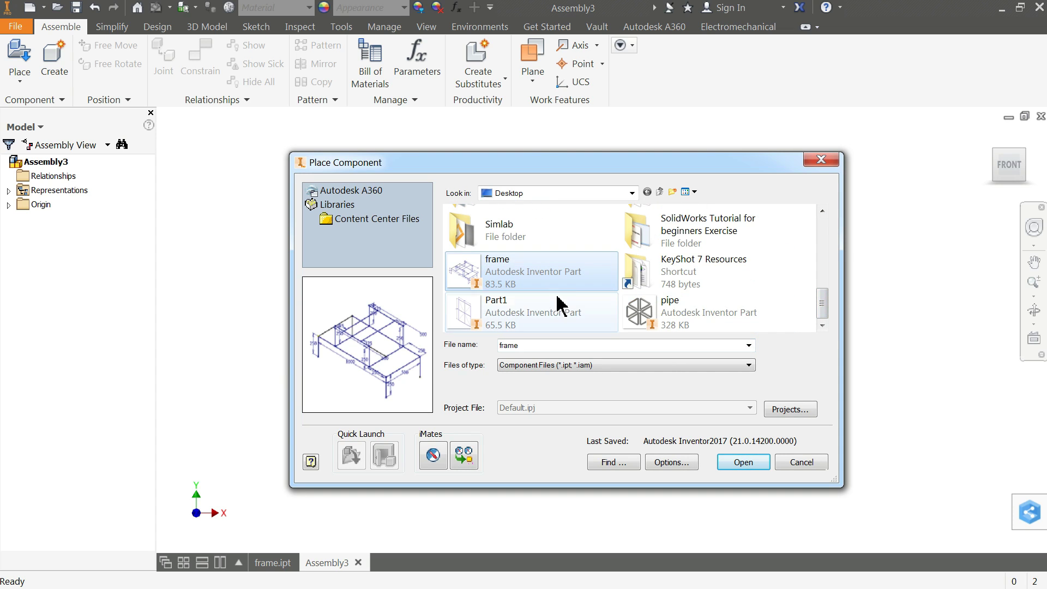
click(744, 464)
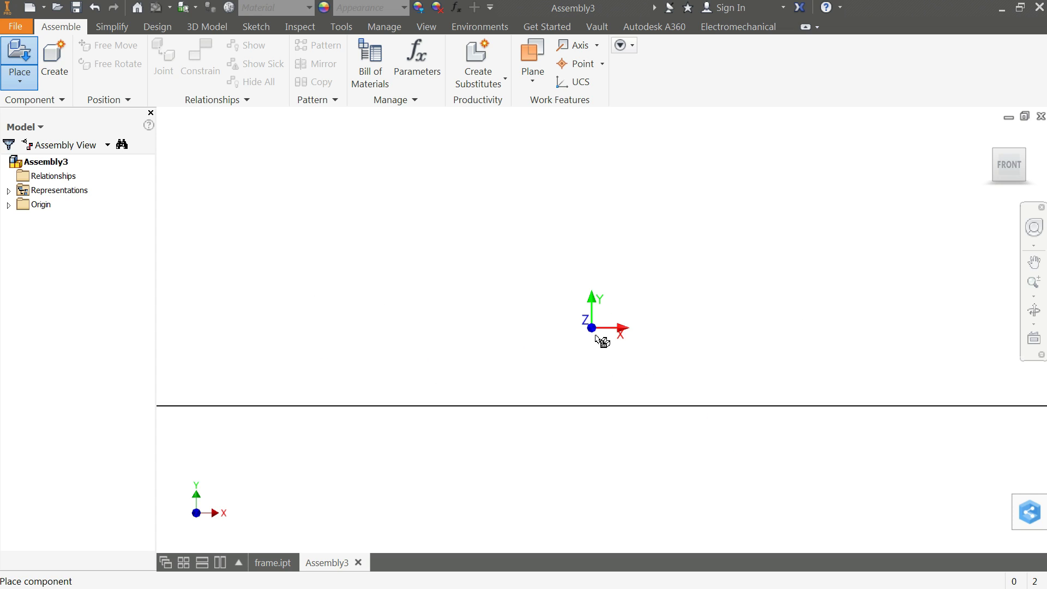
click(495, 321)
key(Escape)
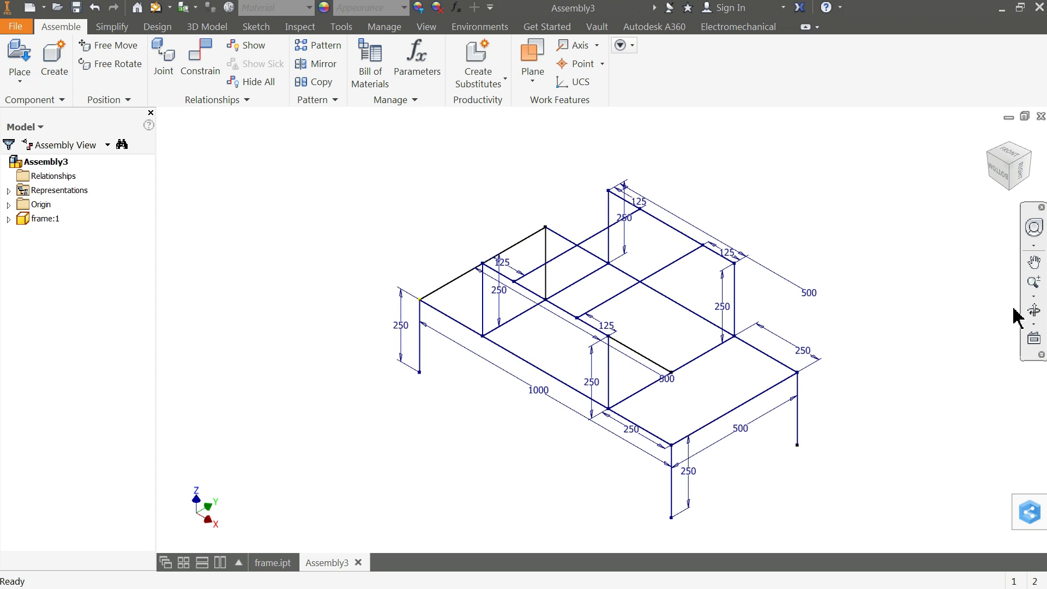
Step: Save the assembly on the Desktop as Assembly3
click(1034, 282)
drag(924, 304, 925, 320)
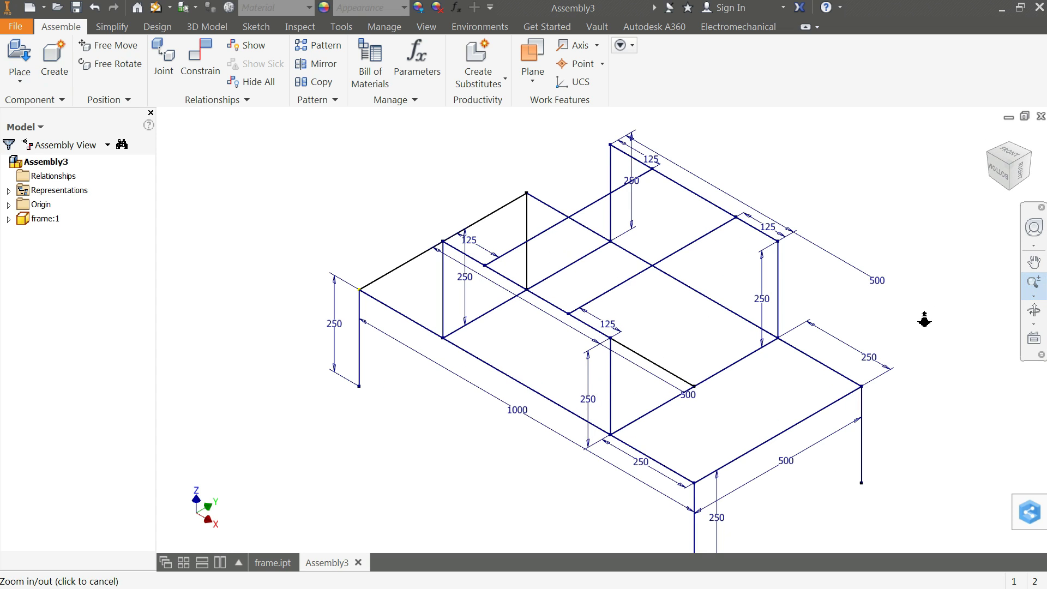
click(1034, 263)
drag(939, 281, 935, 258)
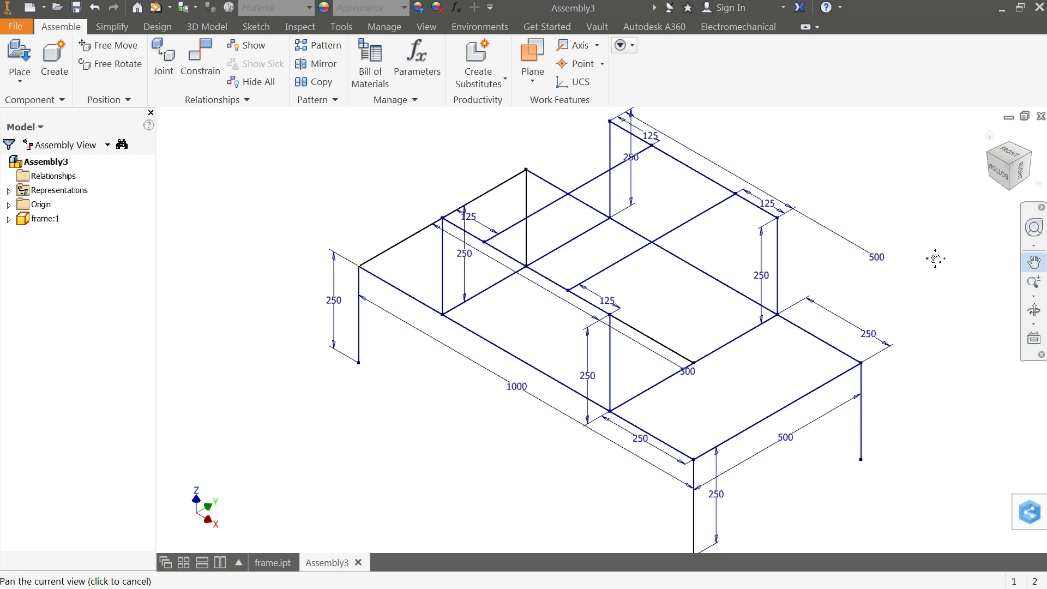
key(Escape)
click(157, 26)
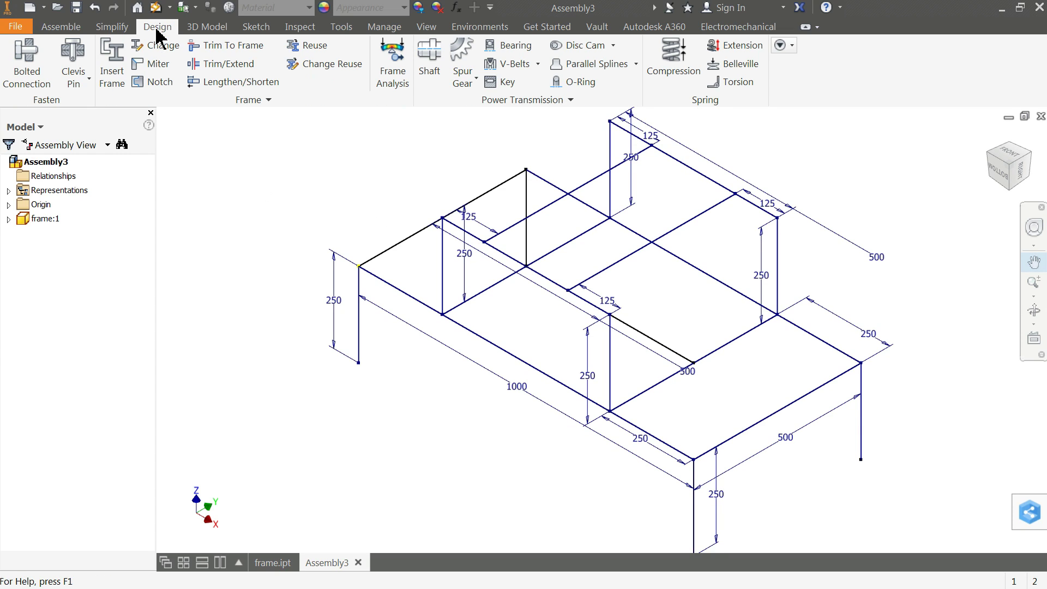
key(F2)
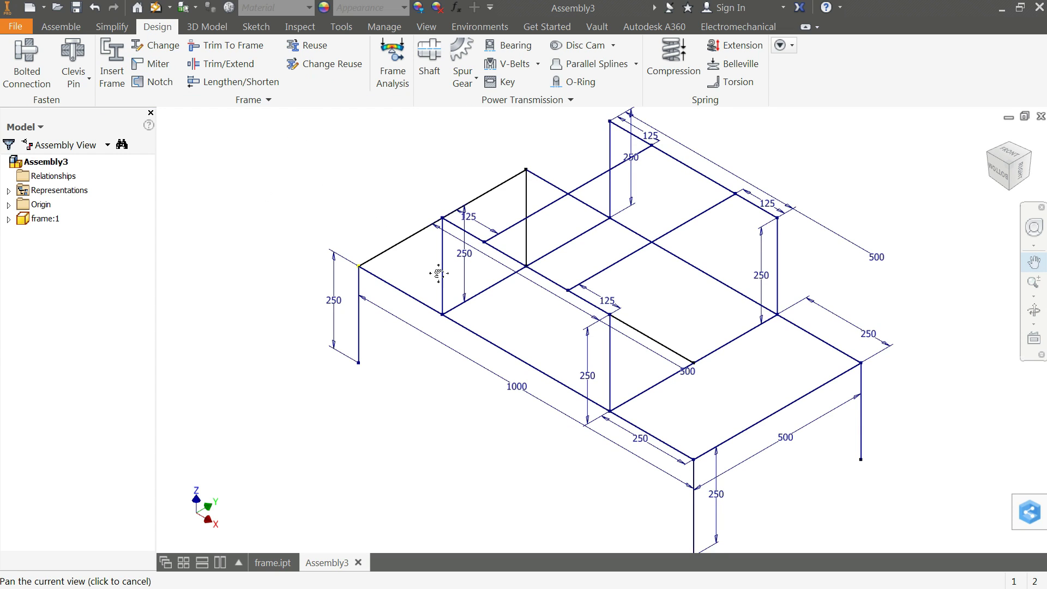
click(76, 8)
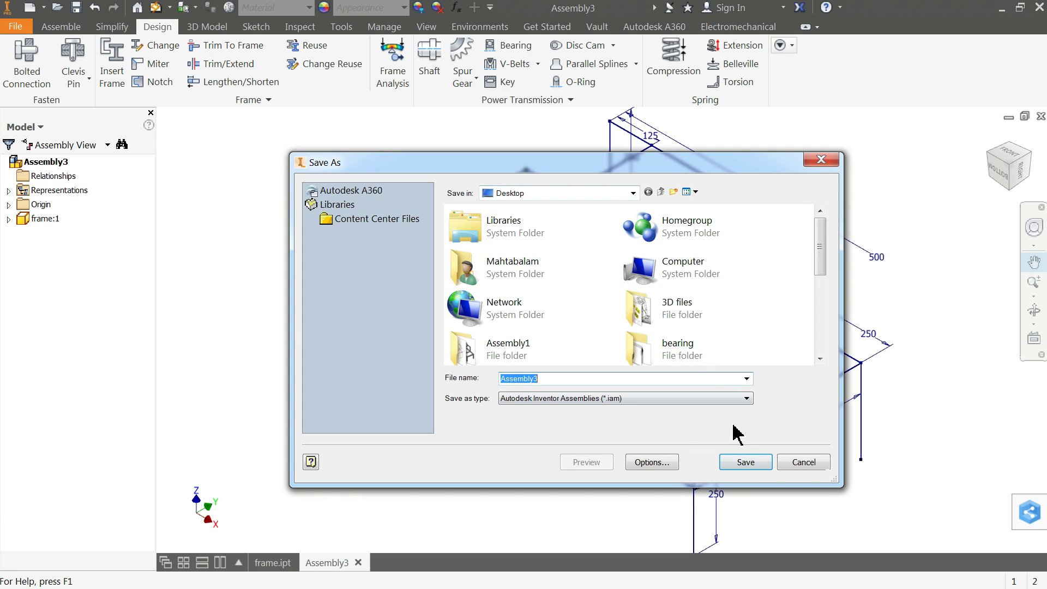
click(745, 462)
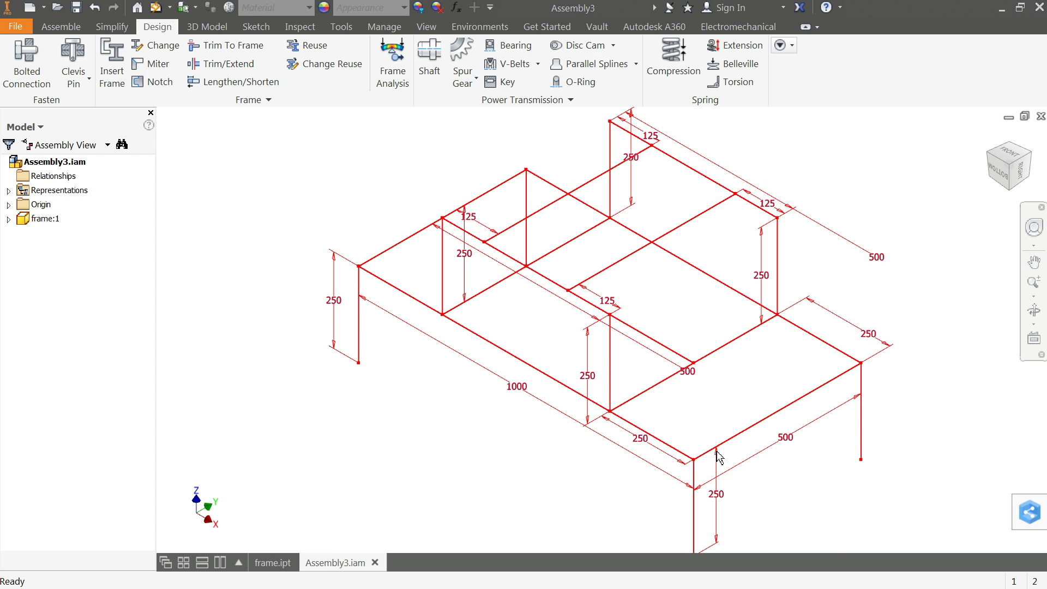
Step: Start inserting frame members with the DIN standard, the DIN 59410 (Square) family and size 60x60x4
click(112, 63)
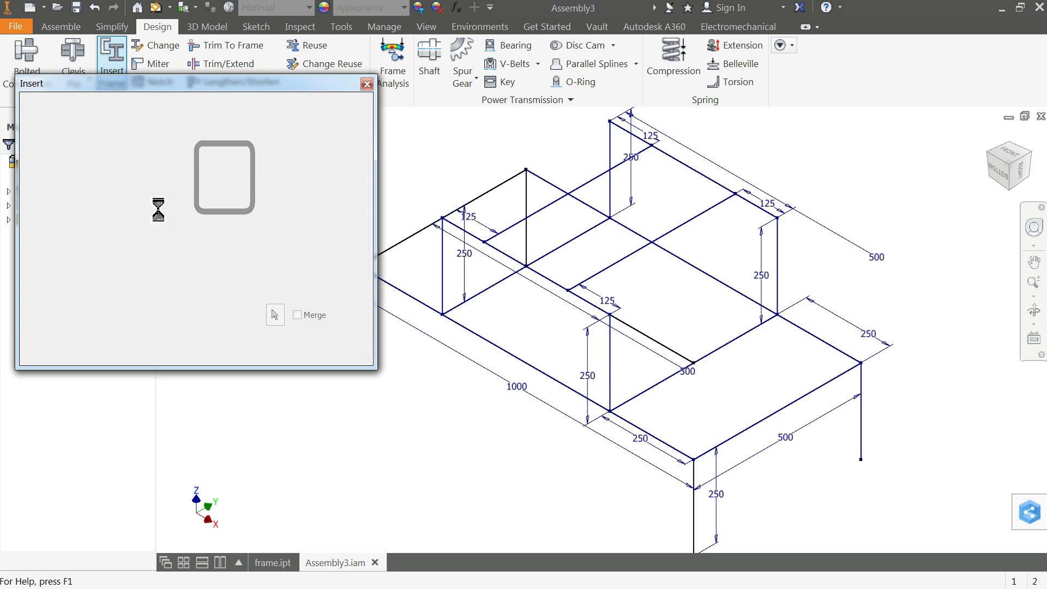
click(70, 143)
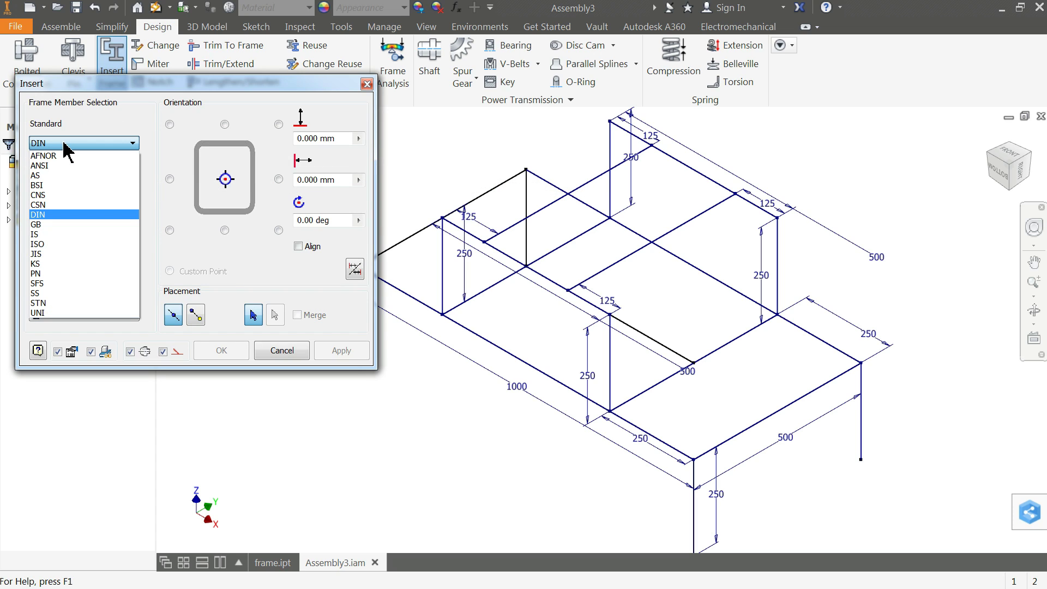
click(55, 215)
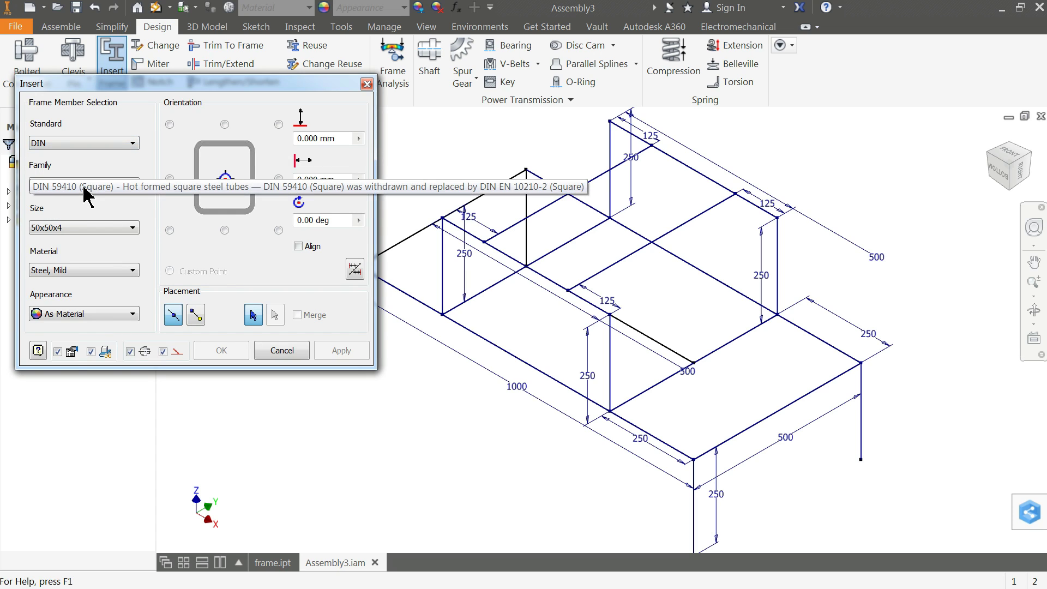
click(77, 186)
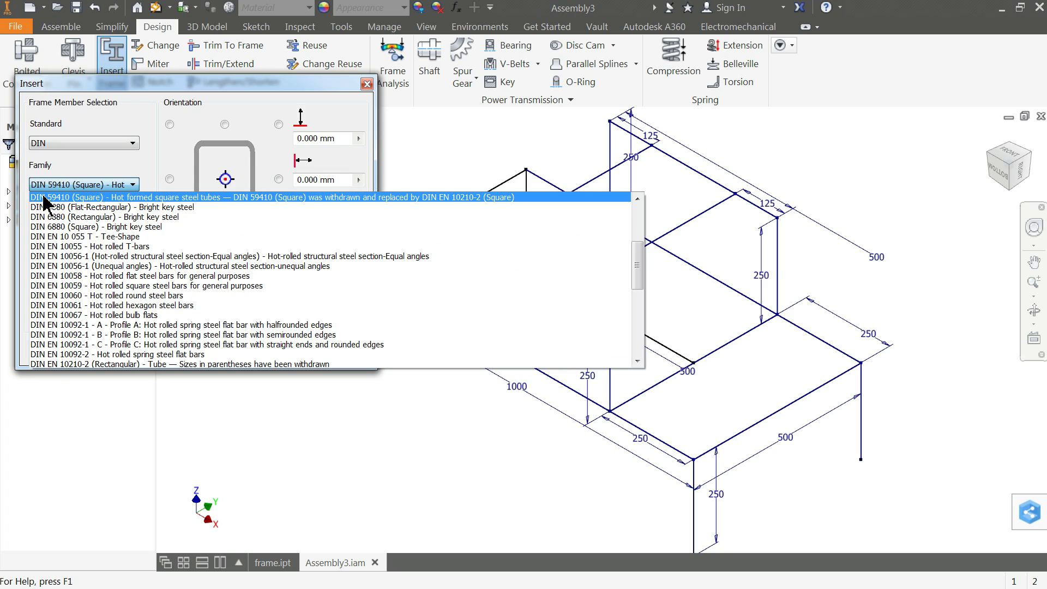
click(91, 200)
click(67, 229)
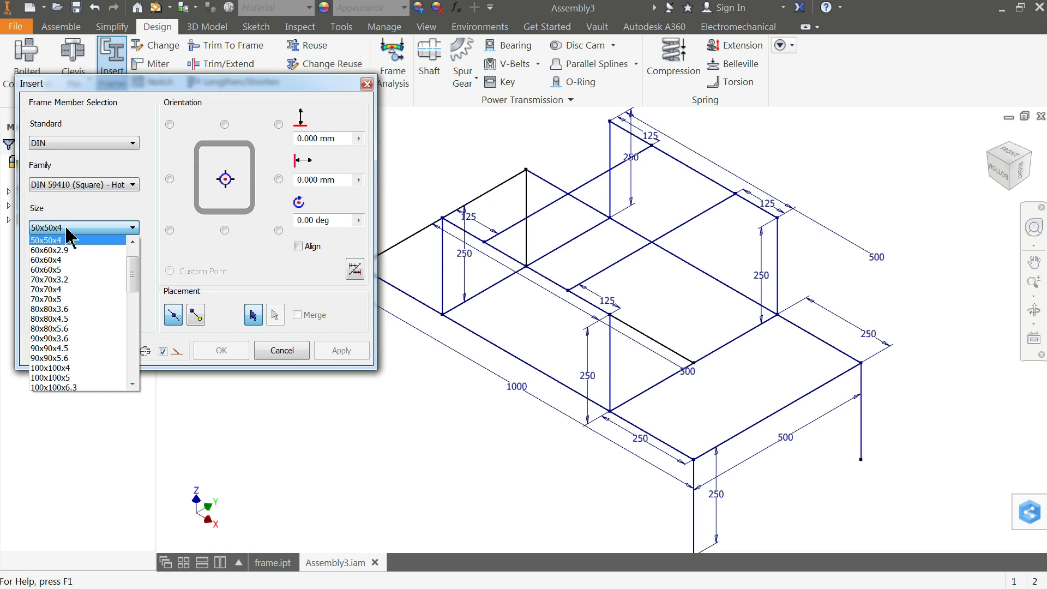
click(61, 261)
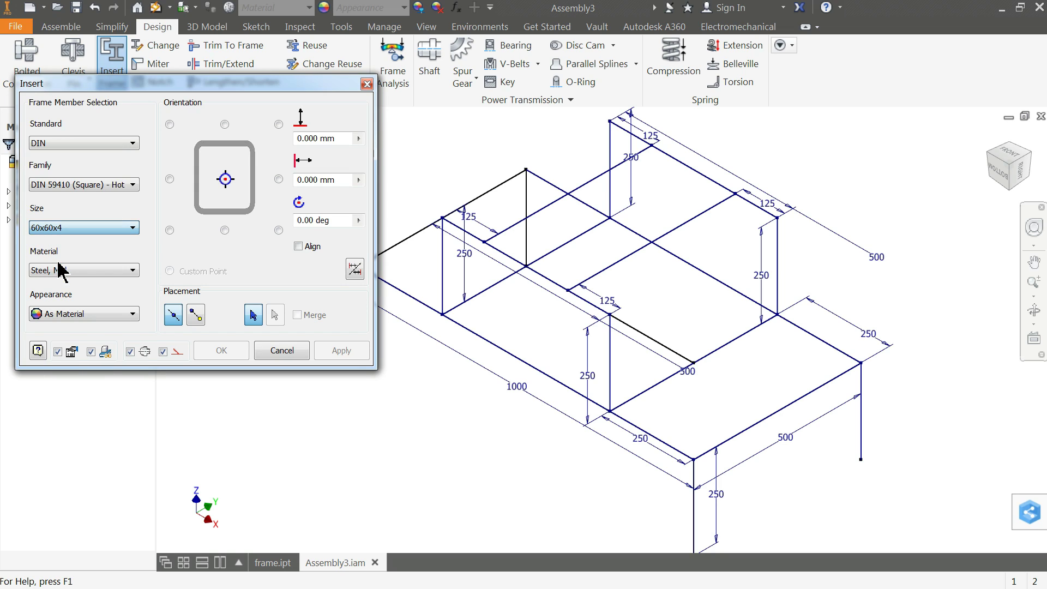
Step: Select the four sides of the 1000 x 500 mm base rectangle and three of its corner legs for frame member placement
scroll(557, 346, up, 2)
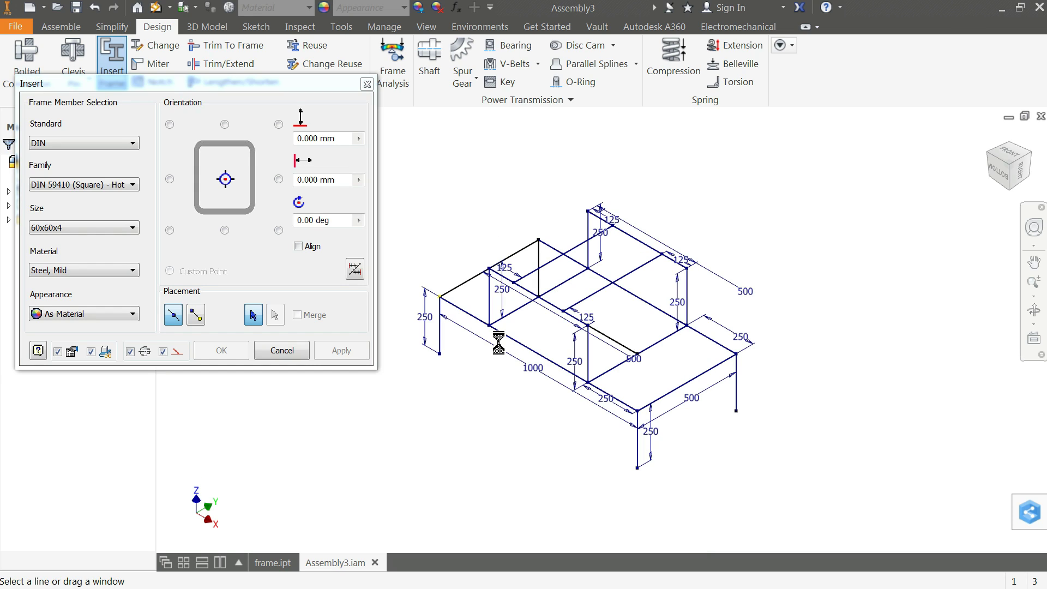
click(468, 311)
click(491, 267)
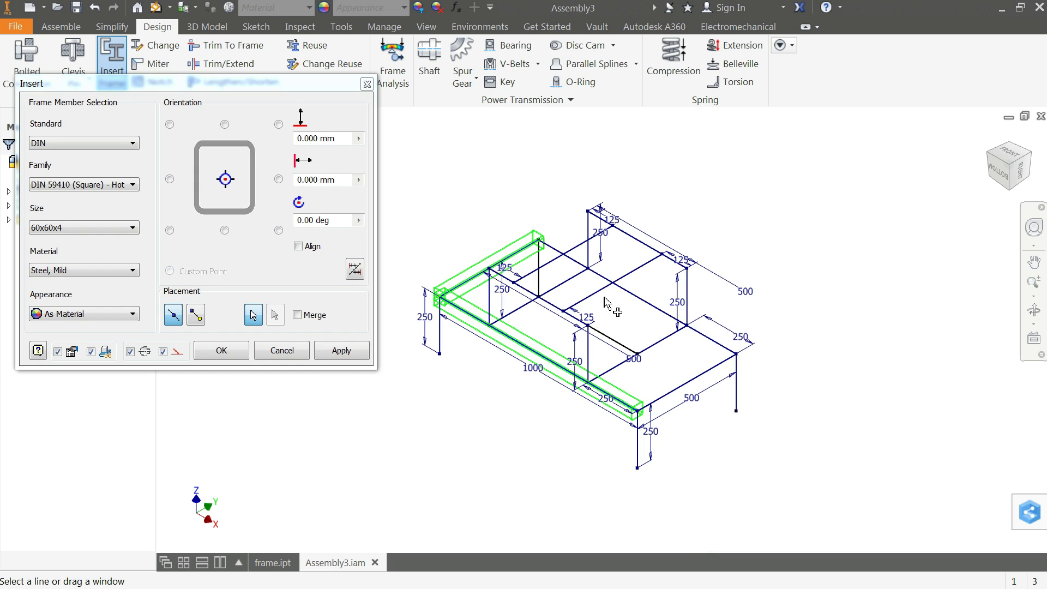
click(642, 303)
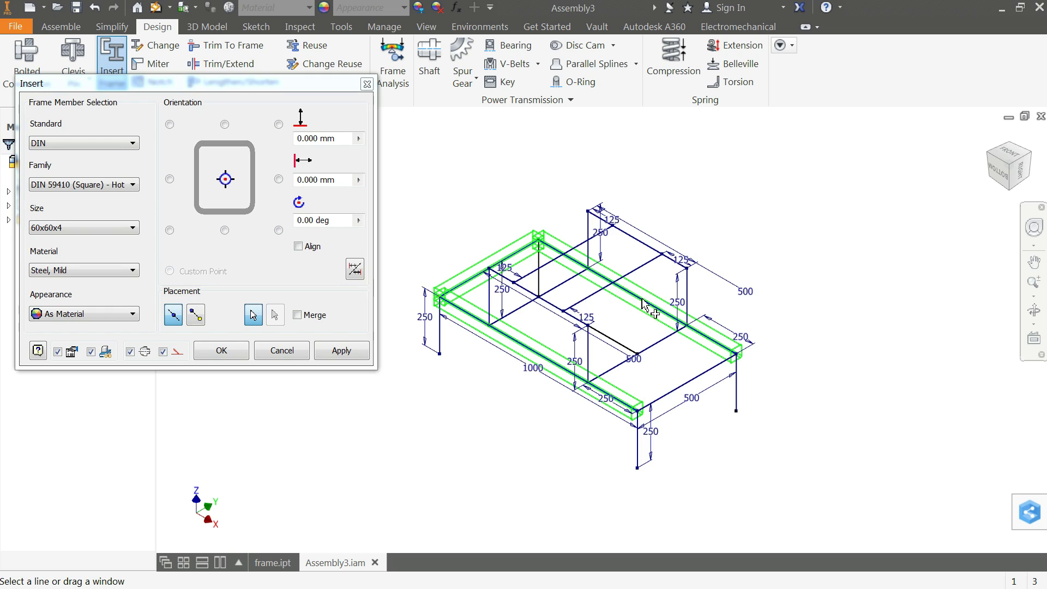
click(738, 400)
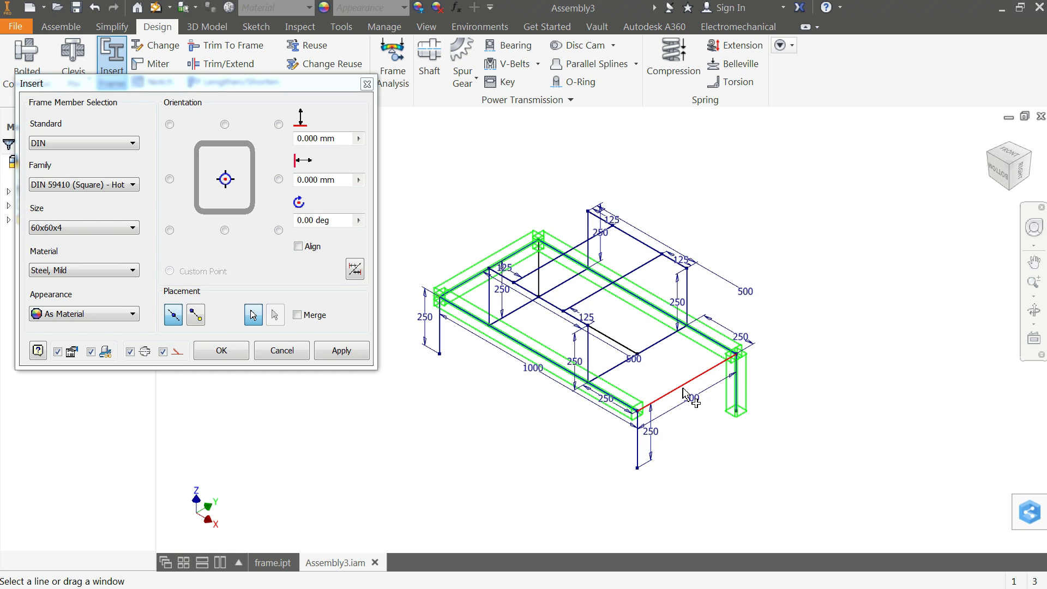
click(688, 394)
click(627, 445)
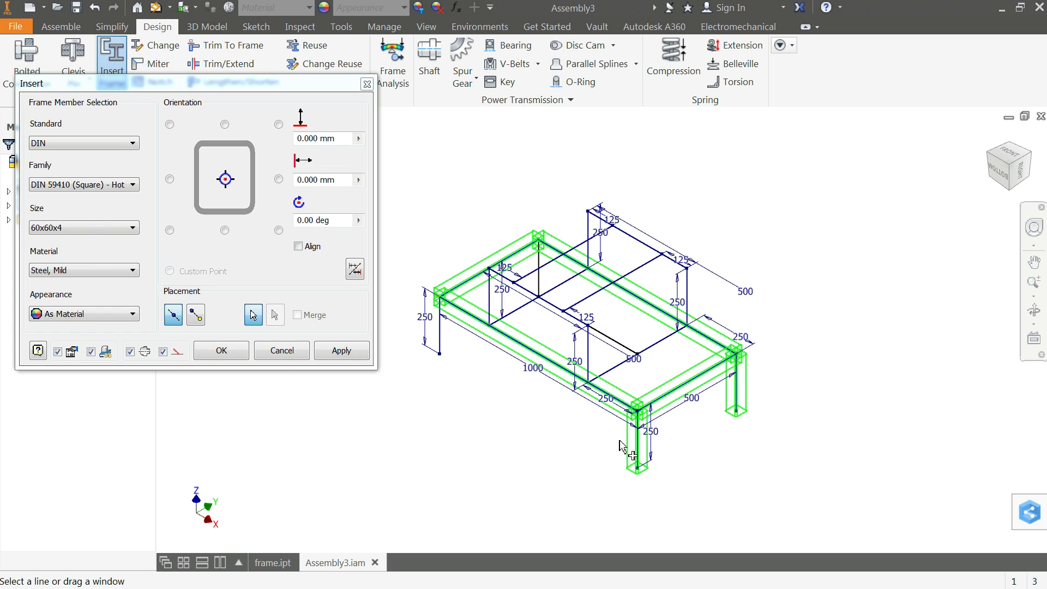
click(441, 343)
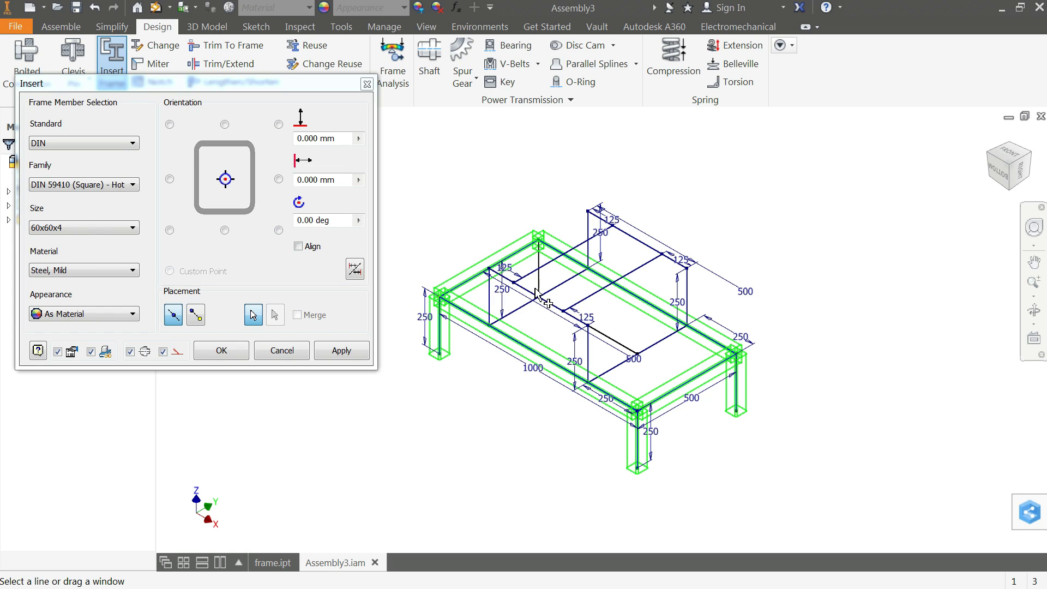
Step: Add the two base crossbars, the fourth leg, and the raised section's four uprights, two rails and two crossbars to the member selection
click(552, 287)
click(644, 349)
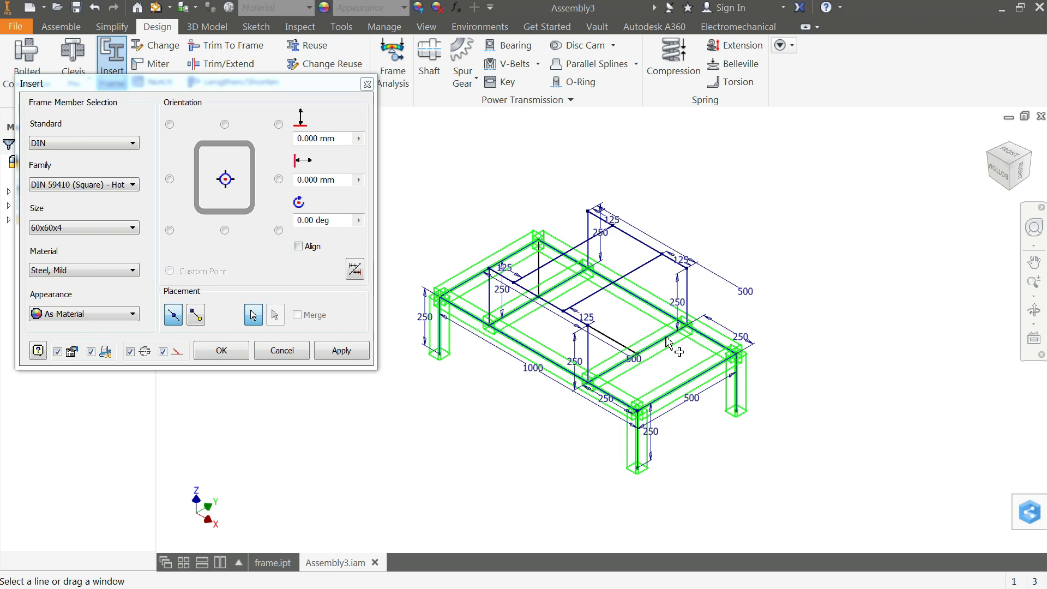
click(685, 292)
click(665, 254)
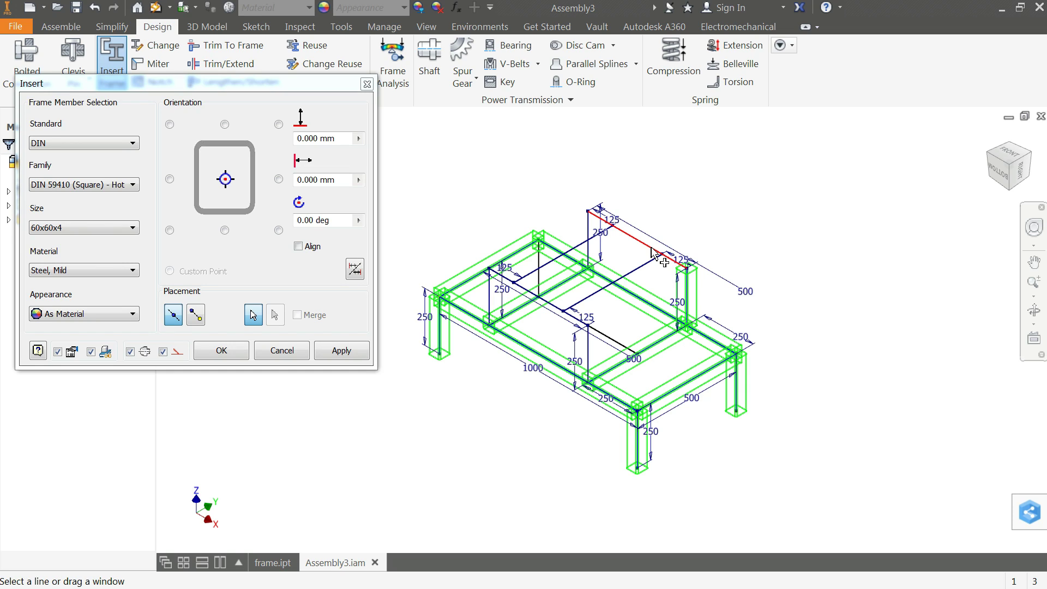
click(642, 265)
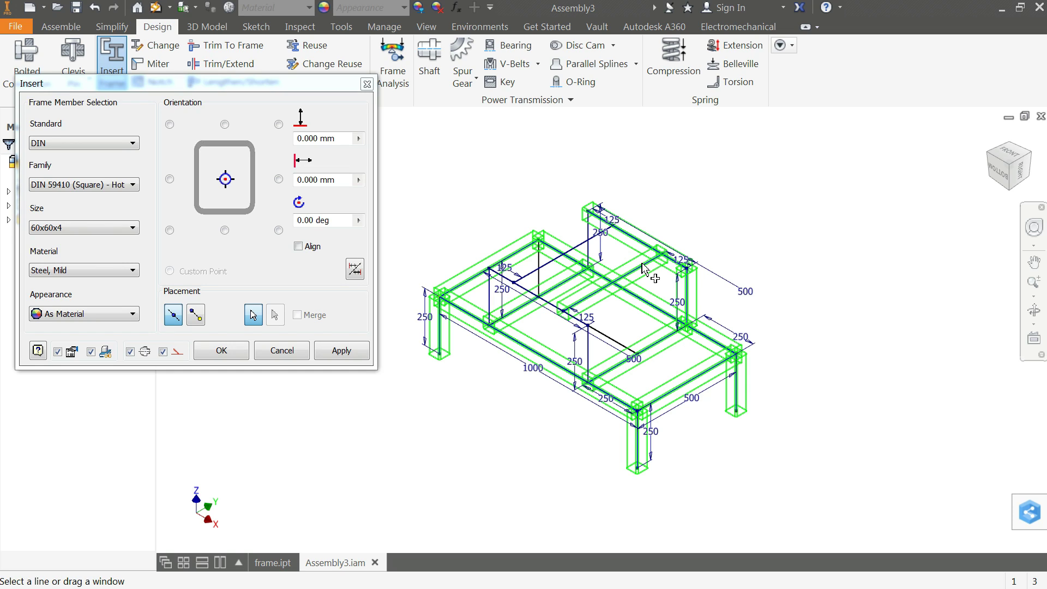
click(585, 250)
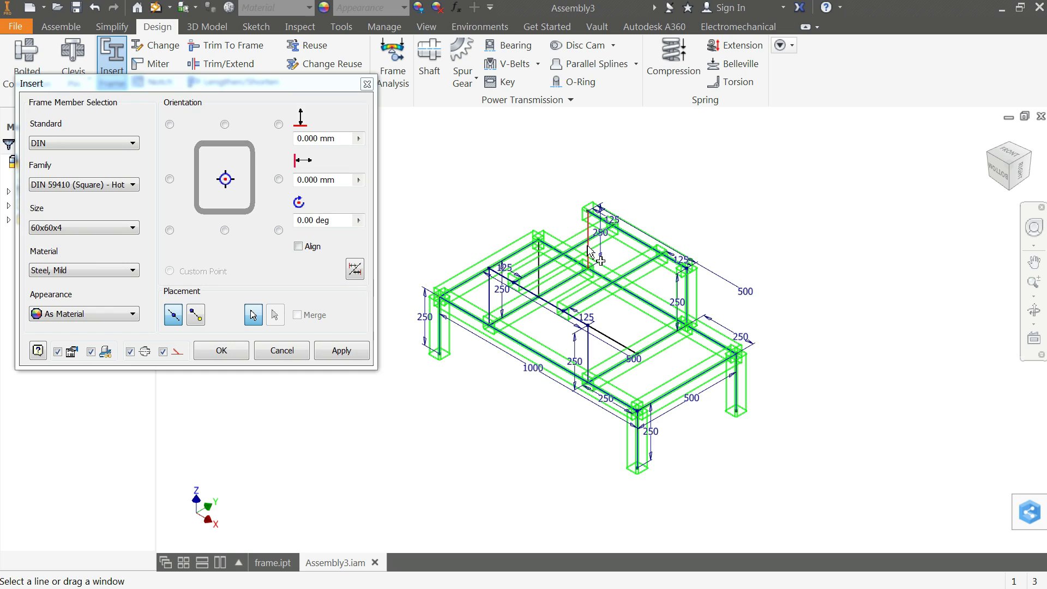
click(588, 248)
click(491, 297)
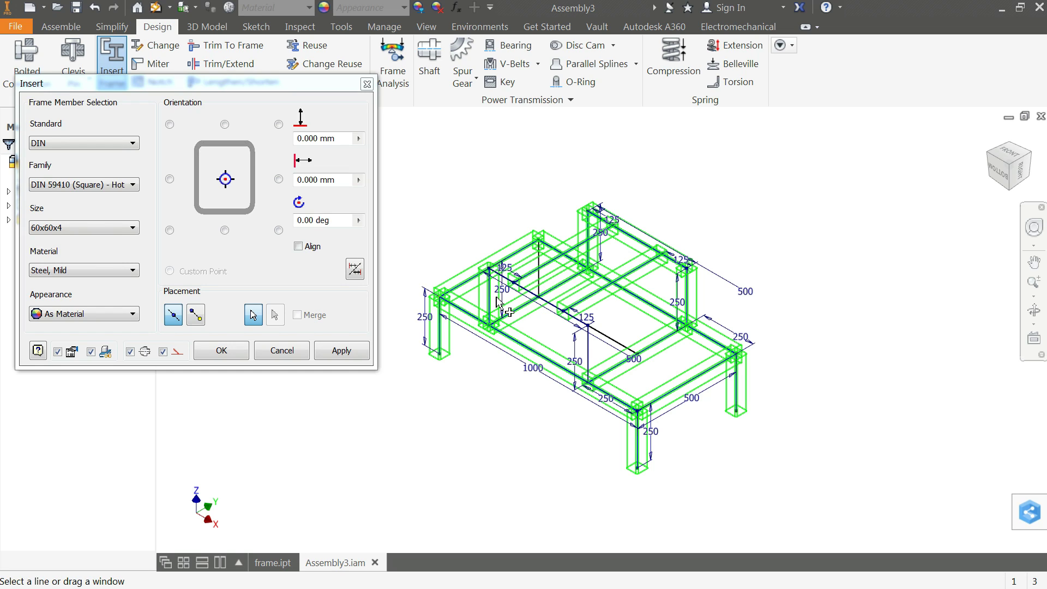
click(541, 280)
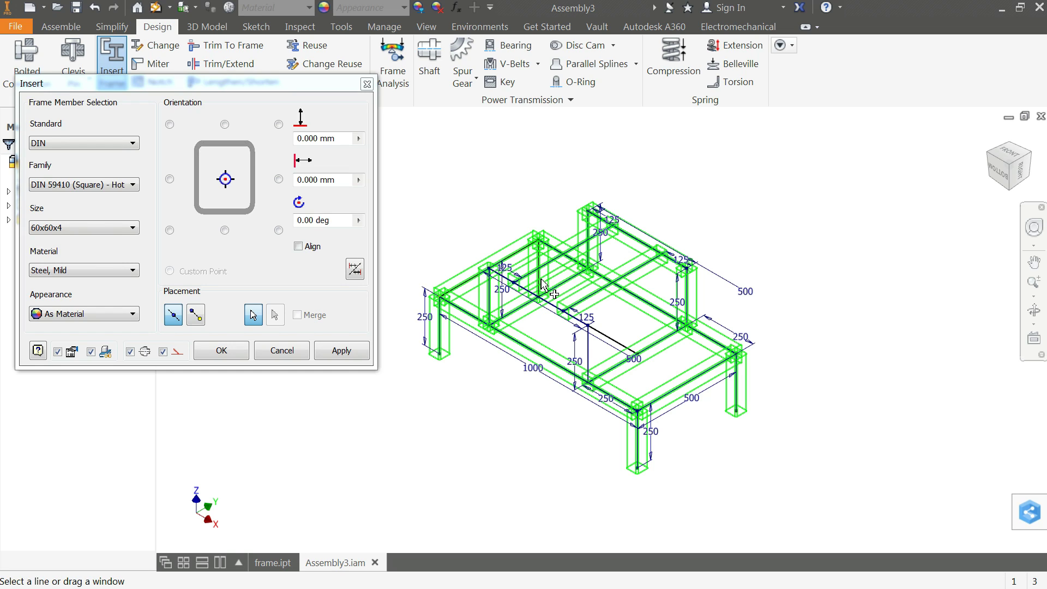
click(599, 337)
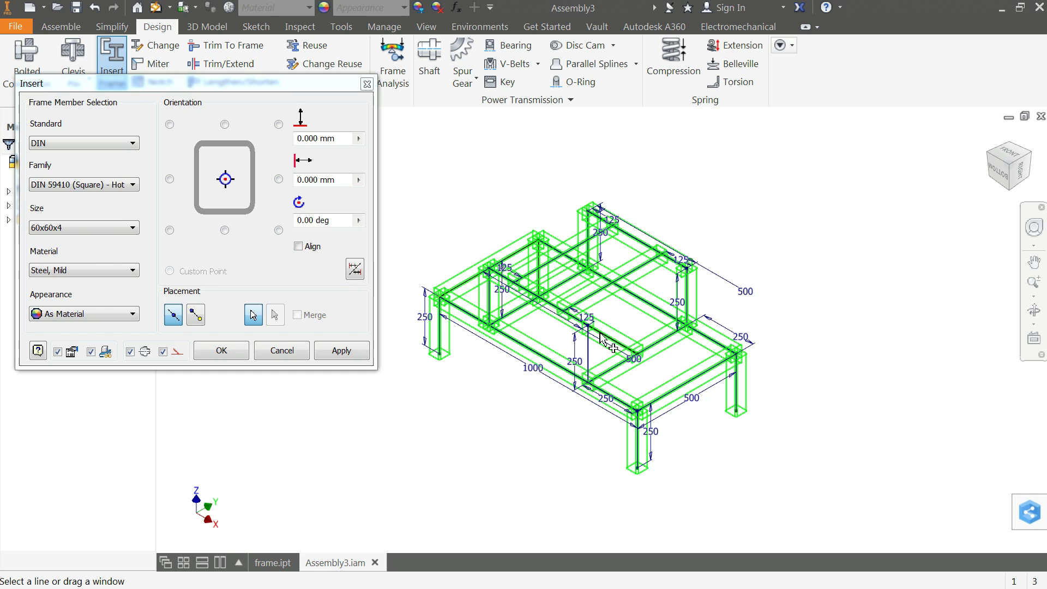
click(587, 361)
Step: Generate the selected frame members, accepting the default frame, skeleton and member file names
scroll(558, 326, down, 3)
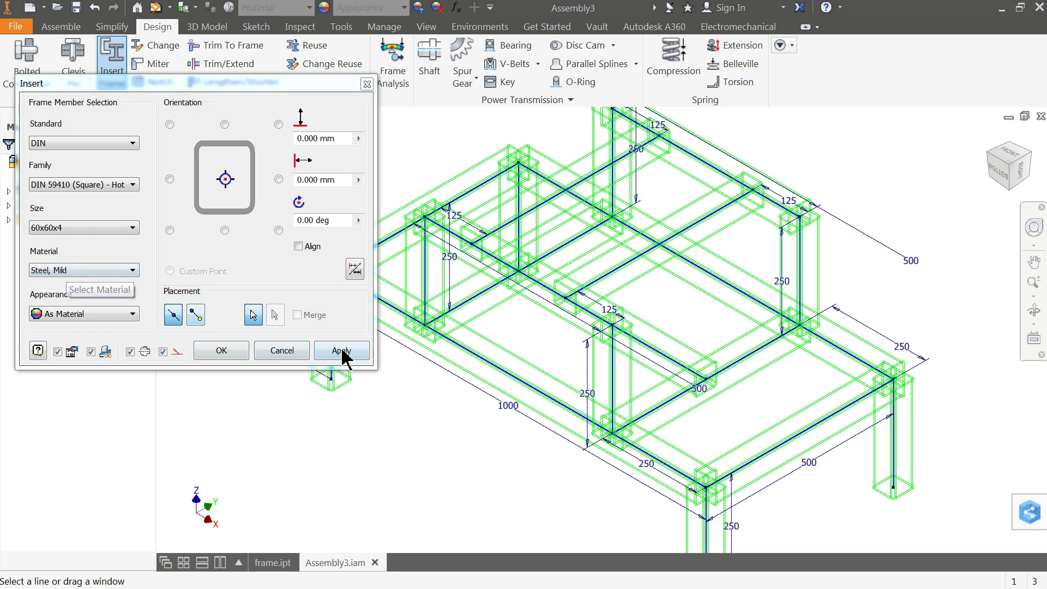
click(228, 353)
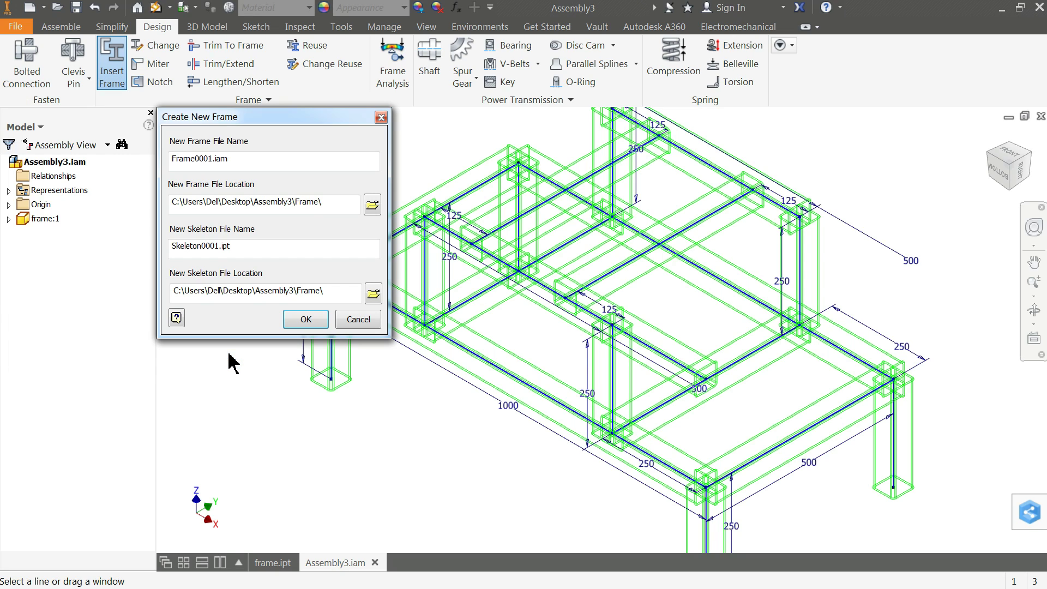
click(302, 322)
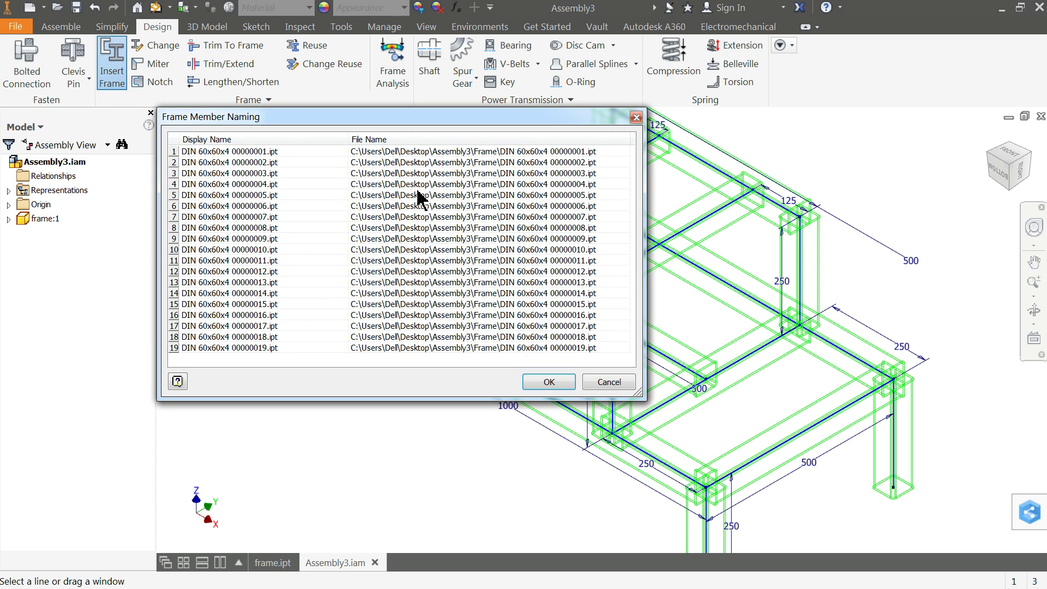
click(545, 381)
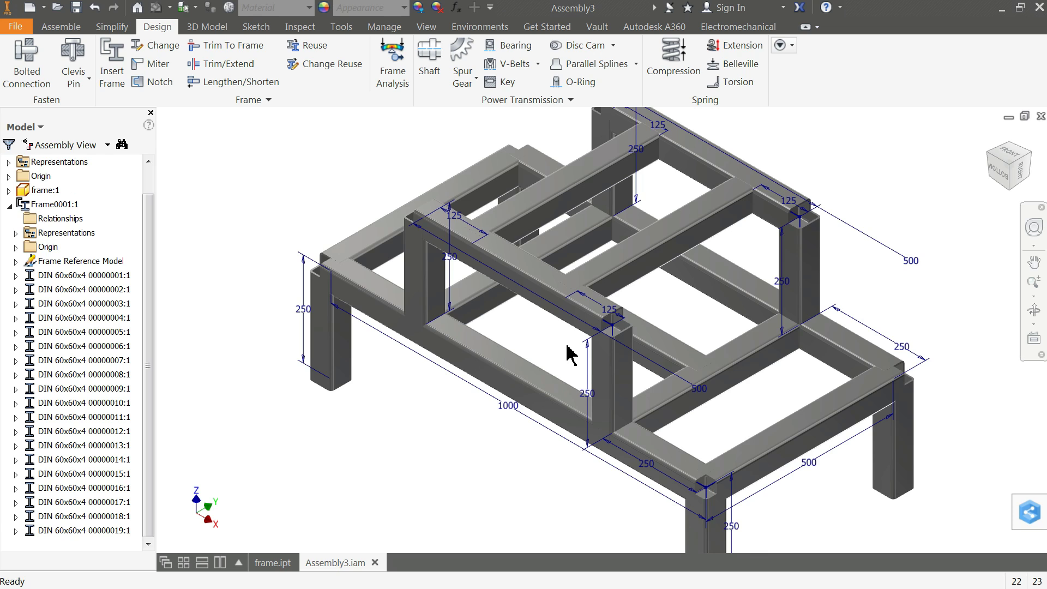
Step: Hide 3D Sketch1 of the frame part so only the tubes are displayed
scroll(567, 354, down, 3)
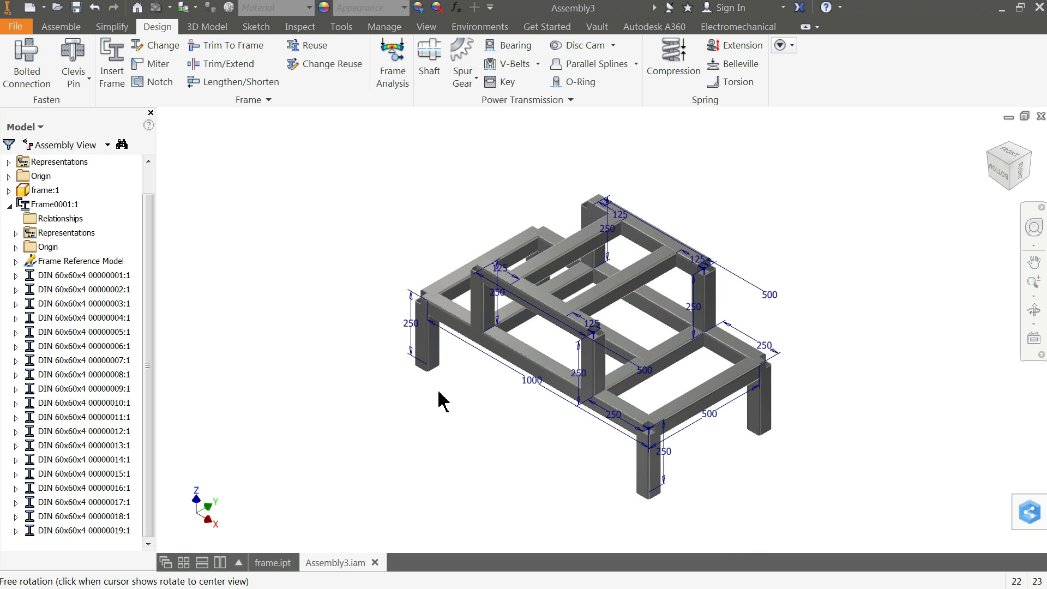
mouse_move(437, 397)
shift+middle_down()
mouse_move(496, 409)
mouse_move(533, 386)
mouse_move(495, 409)
mouse_move(451, 393)
shift+middle_up()
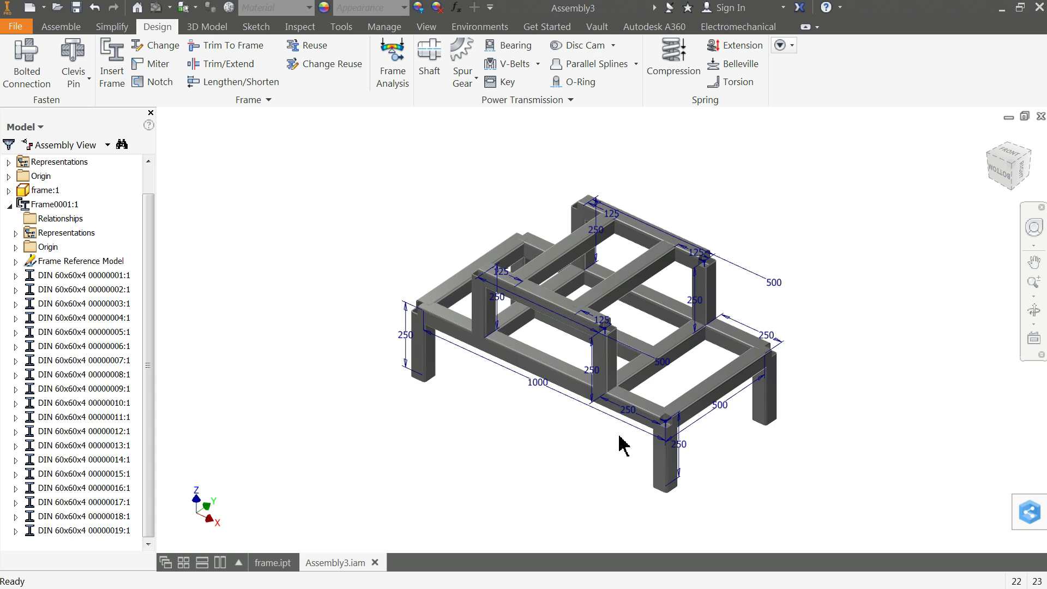
scroll(622, 444, up, 4)
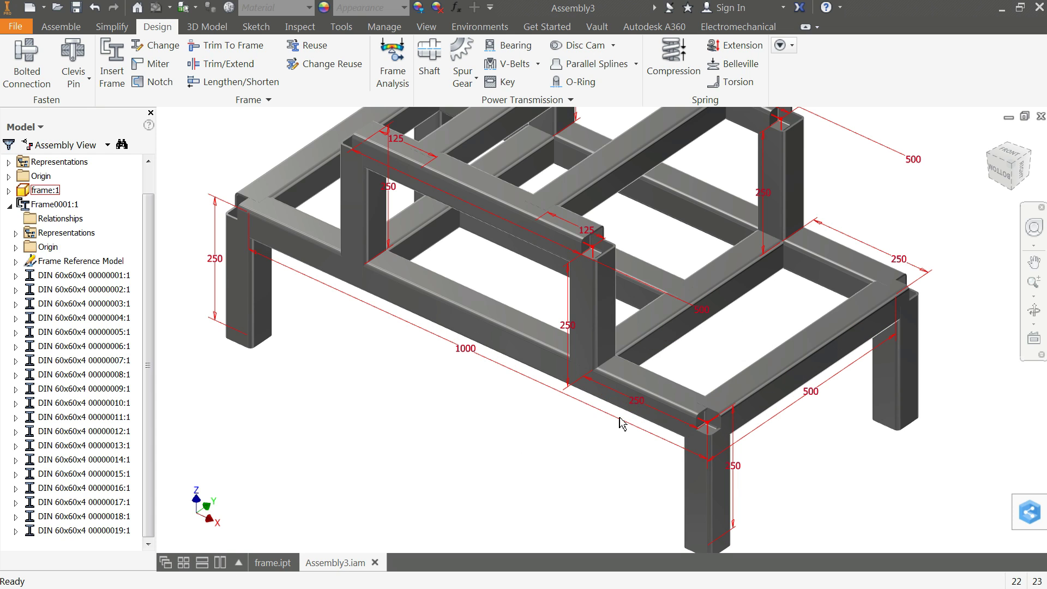
click(216, 265)
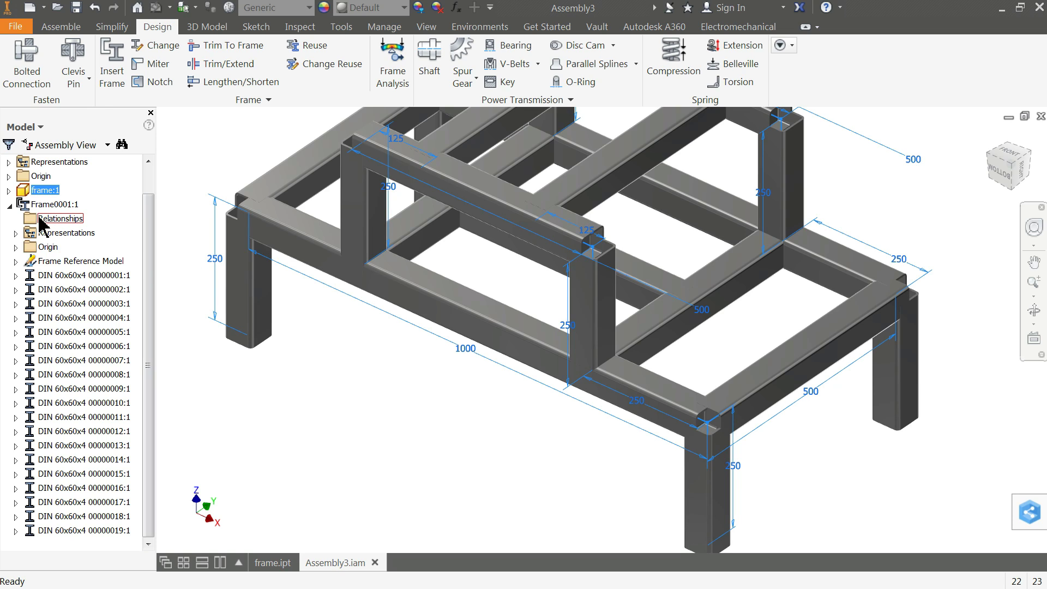
click(9, 191)
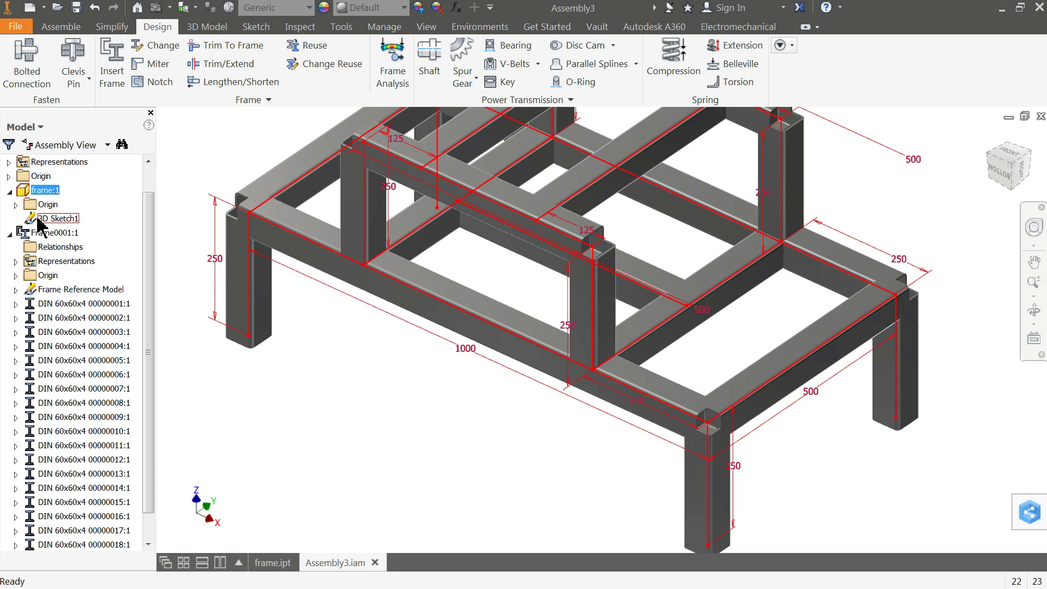
click(40, 219)
right_click(43, 221)
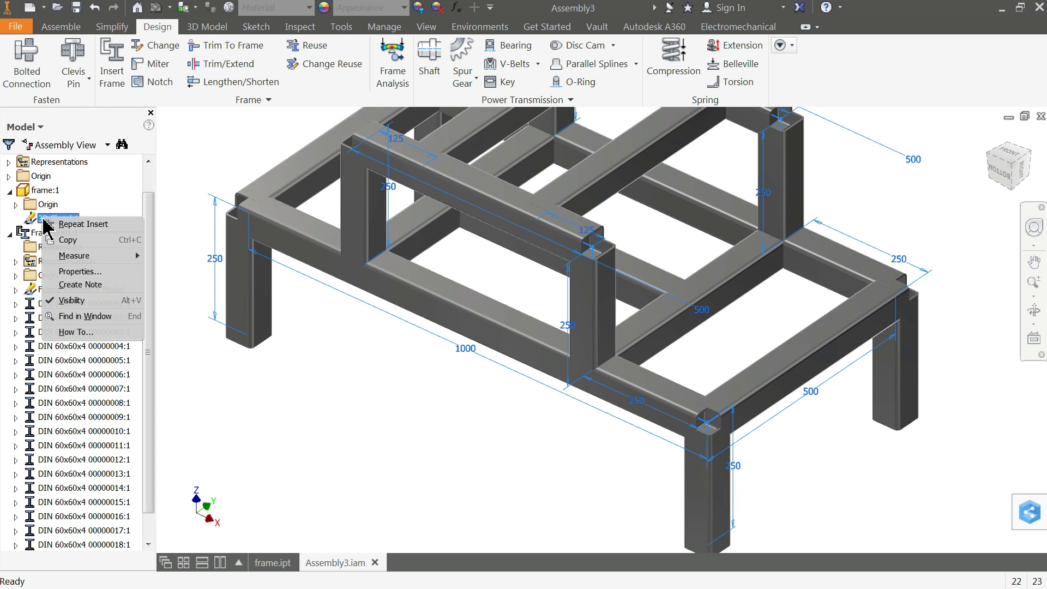
click(71, 300)
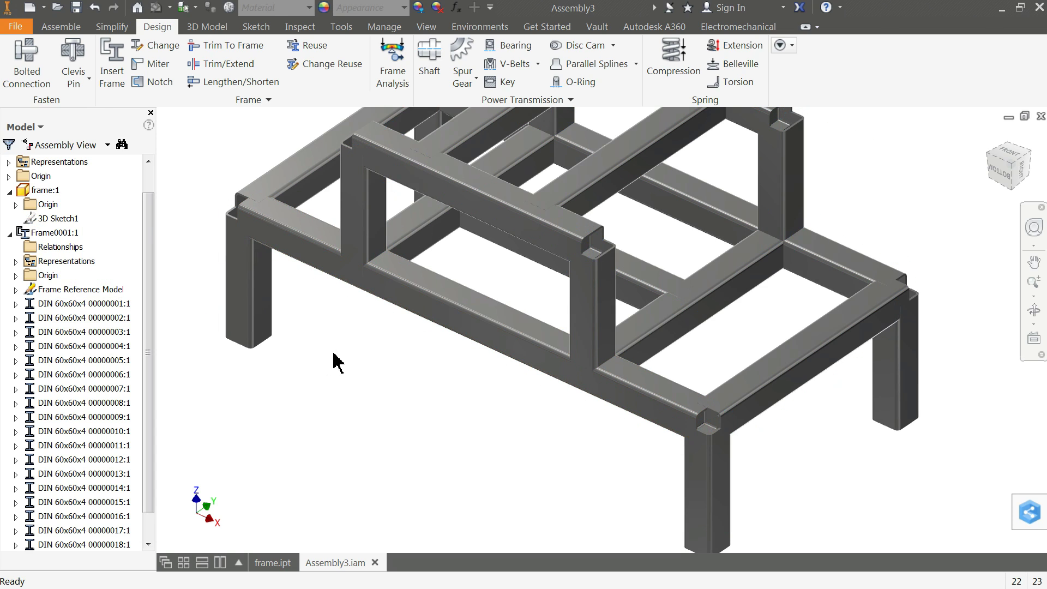
Step: Miter the long near-side base beam with the leg at the nearest corner, using a 0.000 mm gap
scroll(382, 371, down, 3)
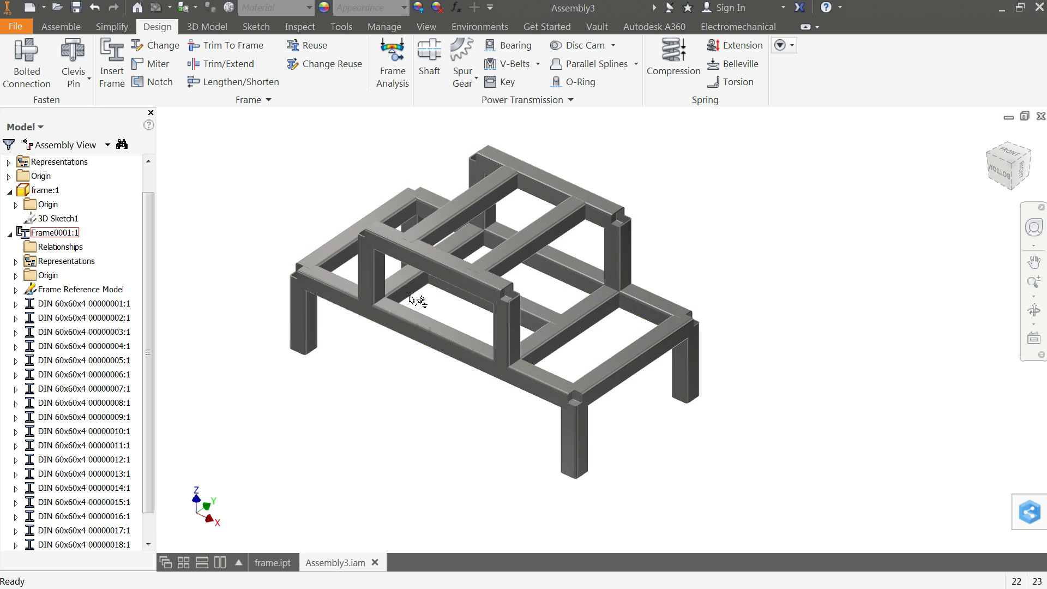
click(158, 64)
scroll(520, 387, up, 3)
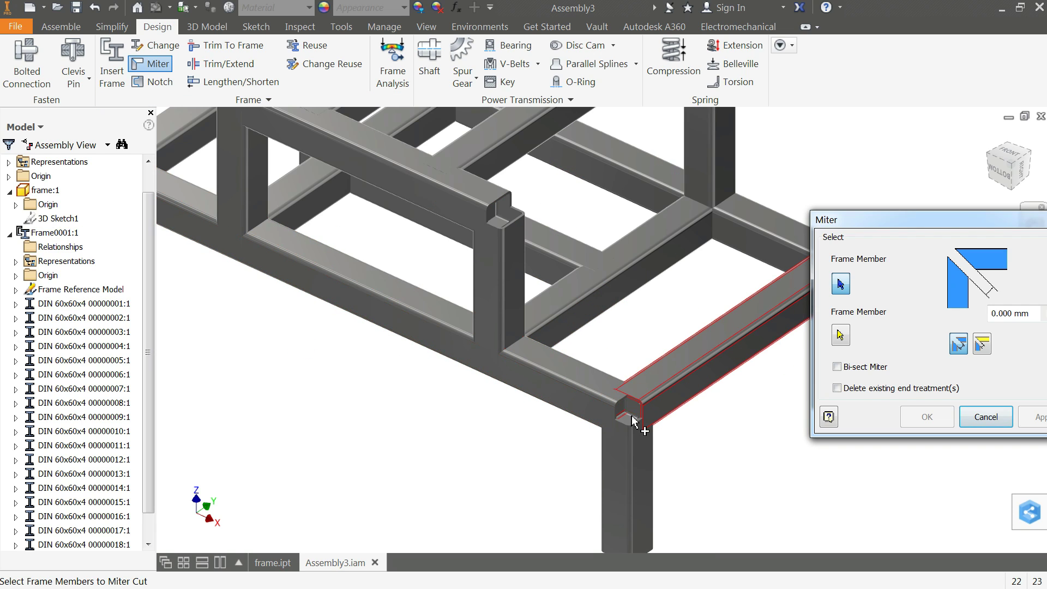
scroll(627, 417, up, 2)
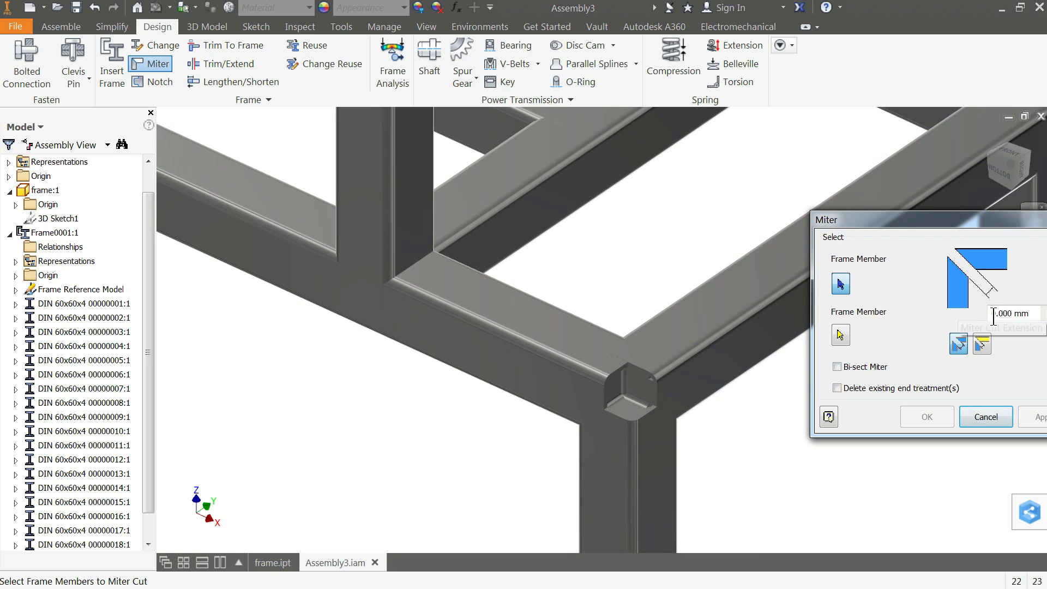
click(554, 385)
click(624, 466)
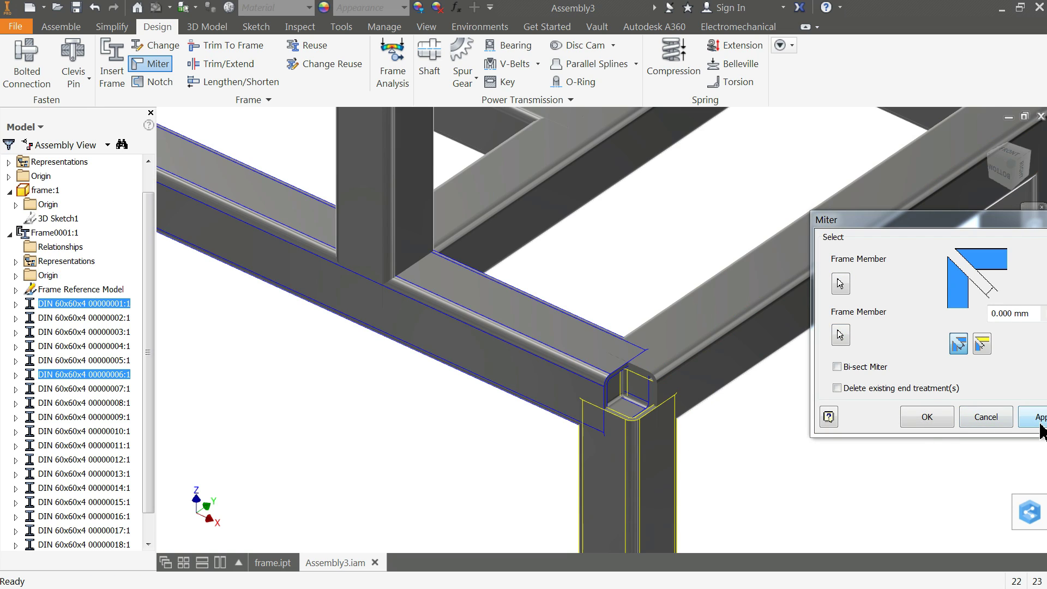
drag(947, 221, 850, 203)
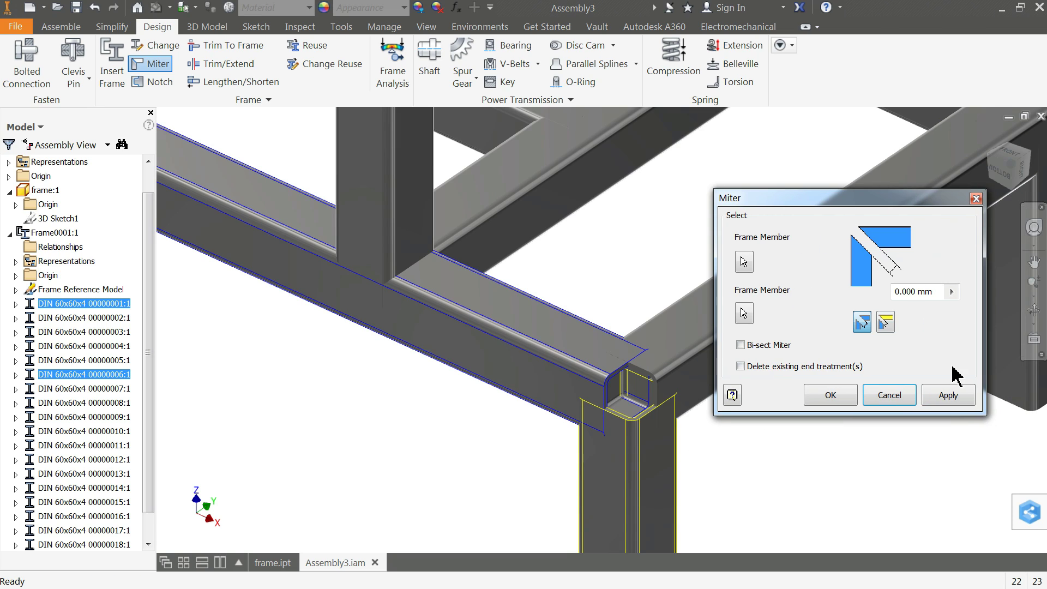
click(948, 395)
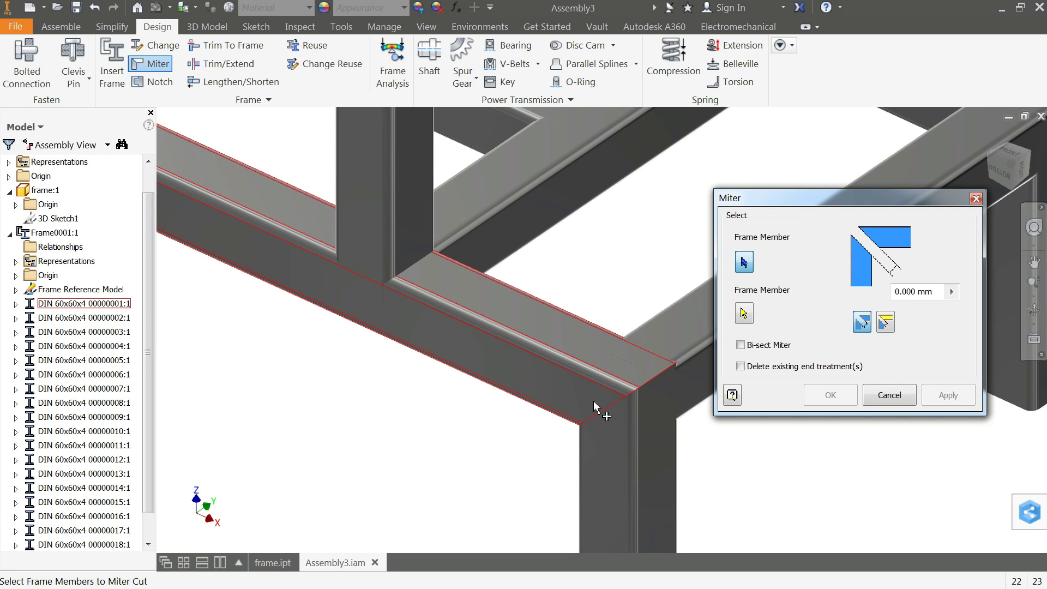
Step: Miter the other end of the same long base beam with its corner leg
key(F6)
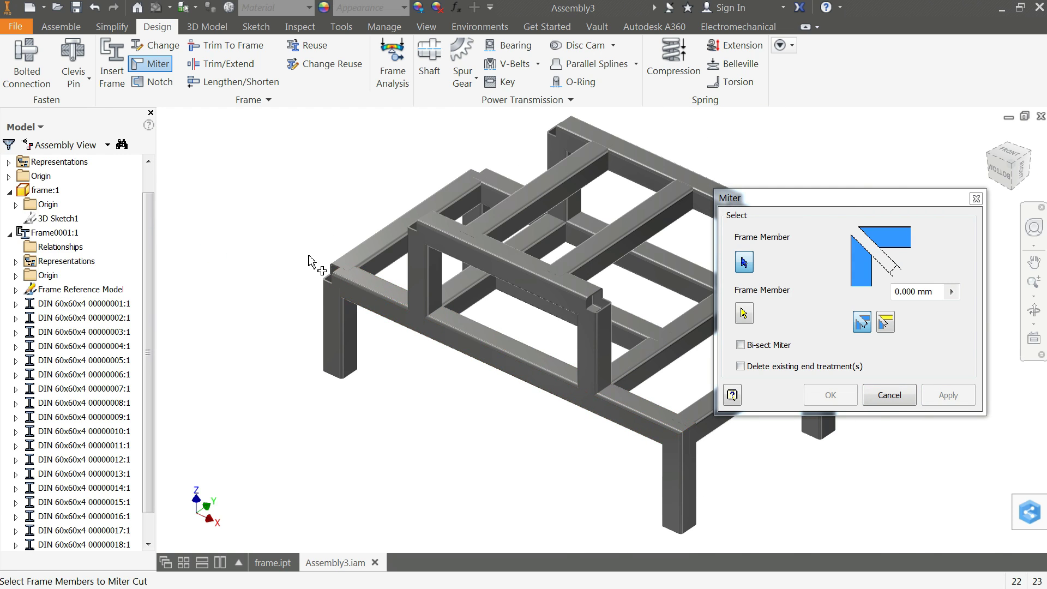
scroll(309, 261, up, 5)
click(370, 369)
click(402, 334)
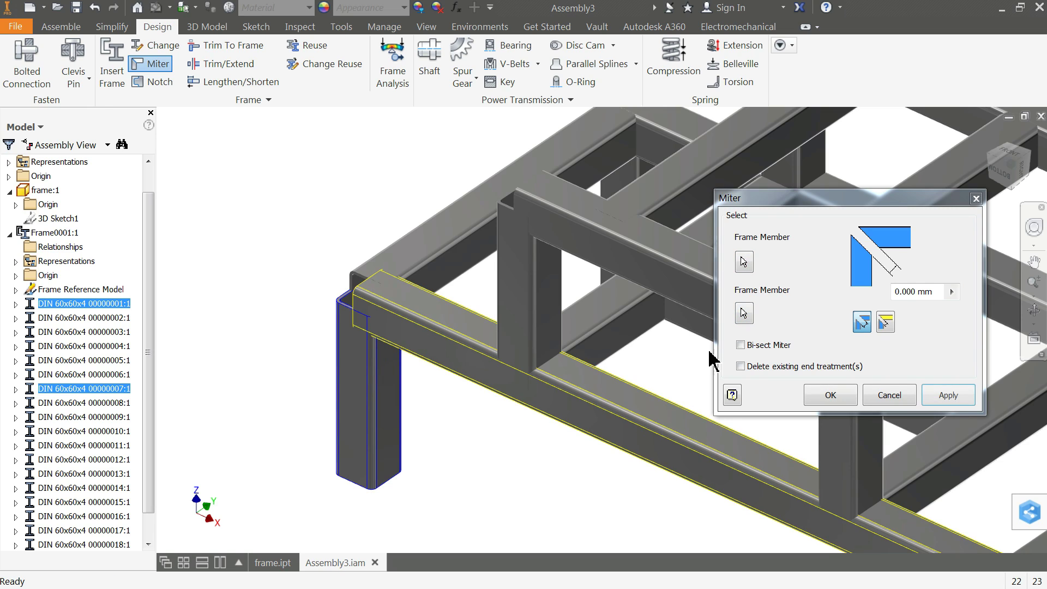
click(948, 395)
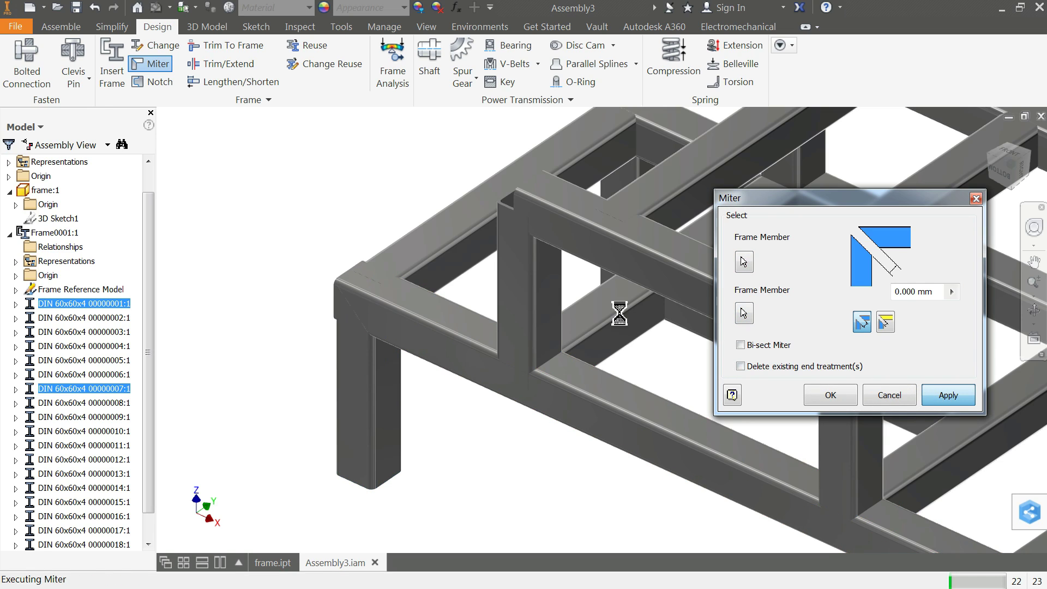
Step: Miter the near raised rail with the upright at its end above the already mitered far leg
click(551, 243)
click(520, 256)
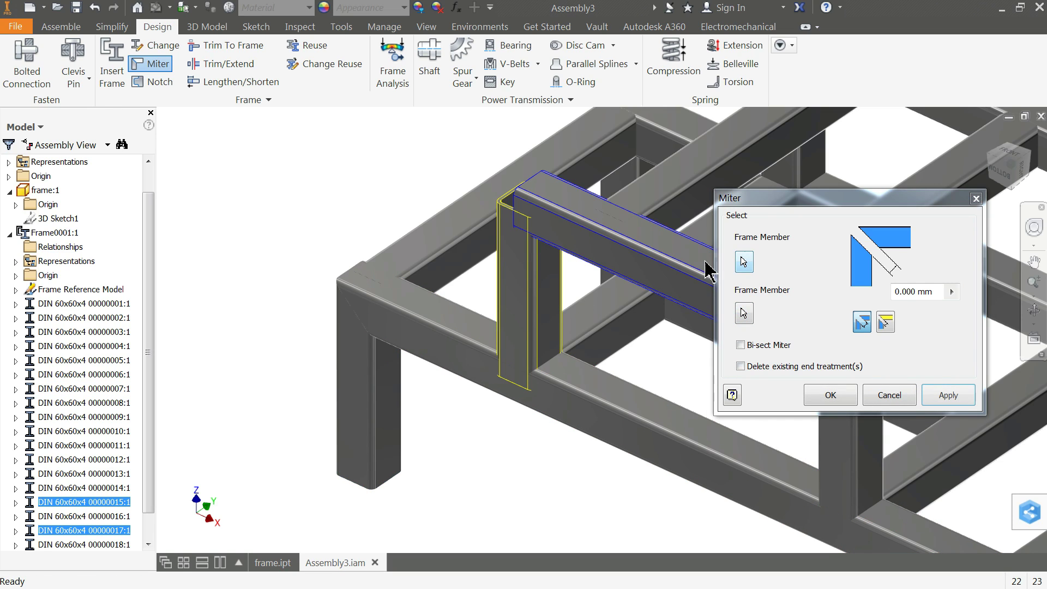
click(948, 395)
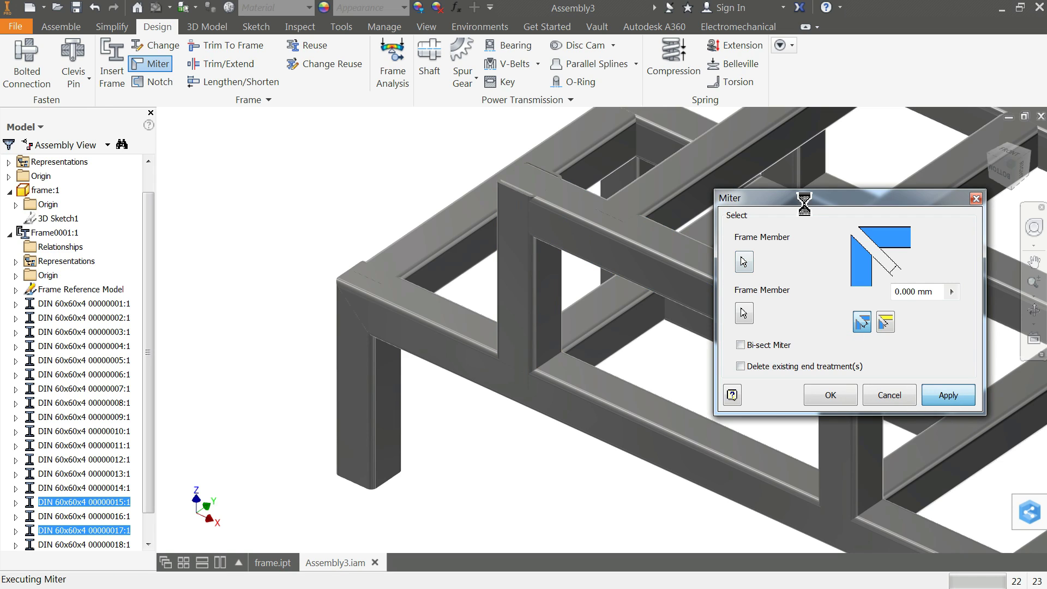
Step: Miter the other end of the near raised rail with its supporting upright, keeping a 0.000 mm gap
drag(801, 203, 426, 196)
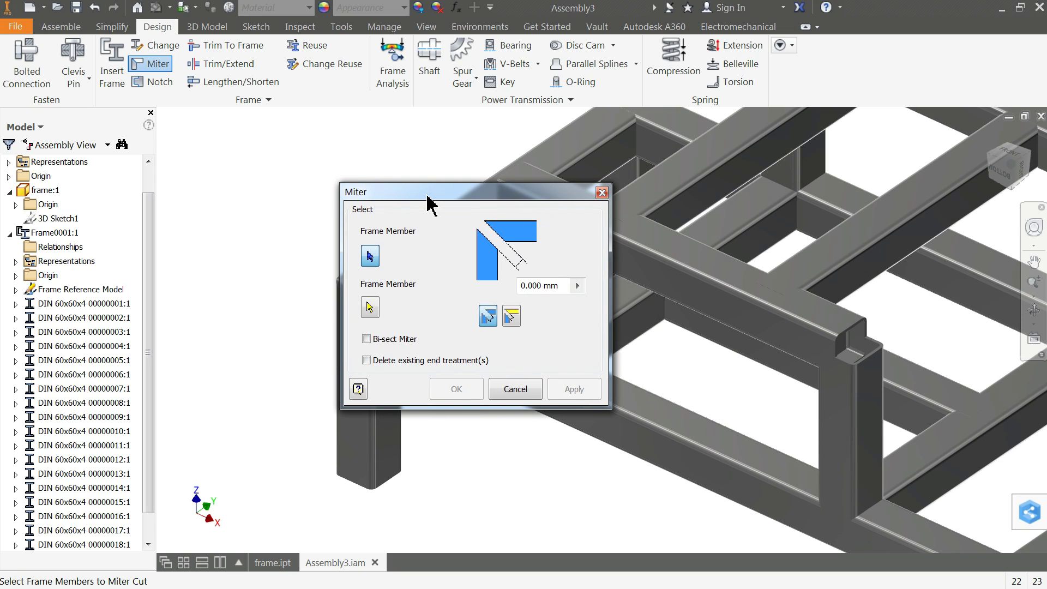
click(842, 416)
click(774, 316)
click(570, 390)
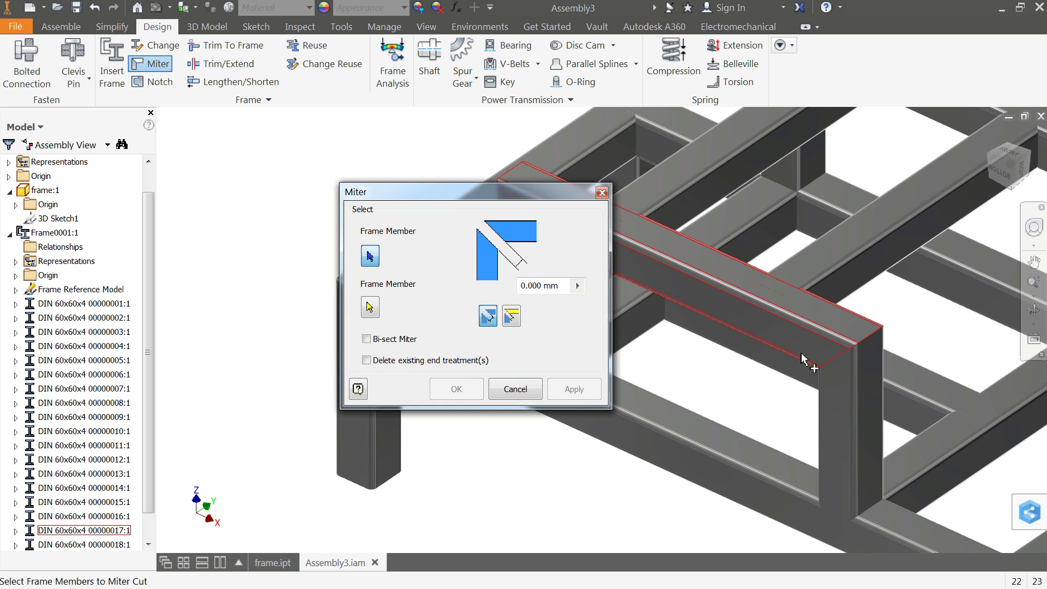
Step: Miter the far long base beam with the corner leg at its nearer end, using a 0.000 mm gap
scroll(771, 393, up, 5)
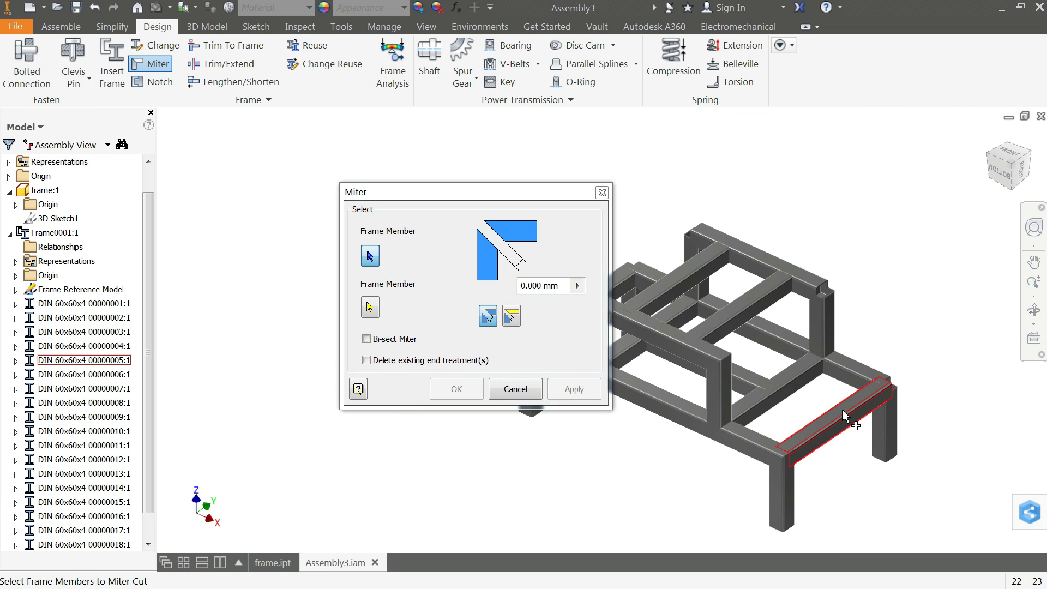
click(888, 417)
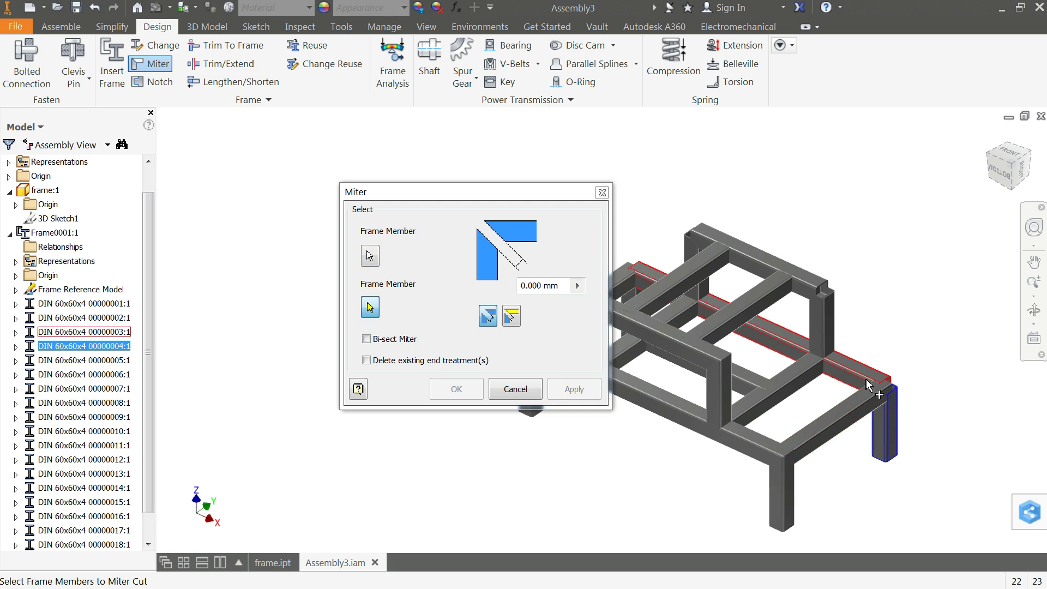
click(872, 376)
click(572, 390)
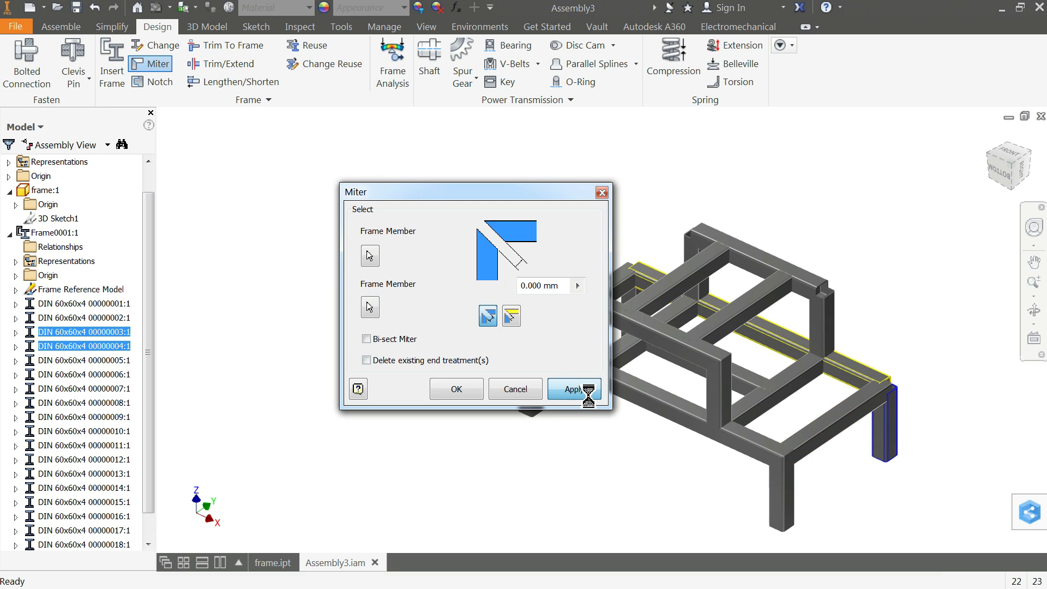
Step: Miter the far raised rail with the upright standing nearest the just-mitered far base corner
click(817, 329)
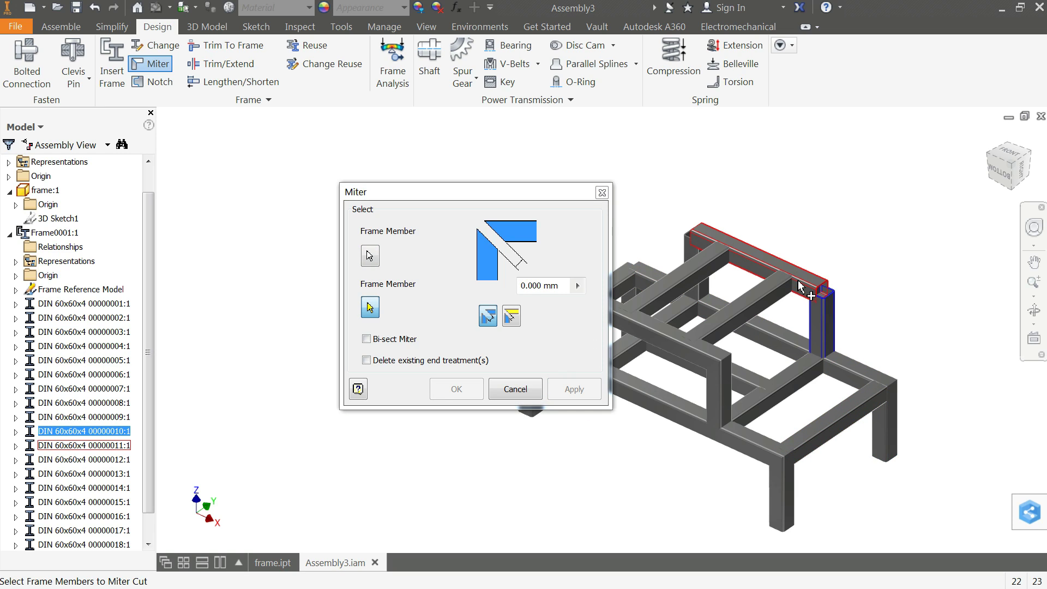
click(804, 288)
click(562, 388)
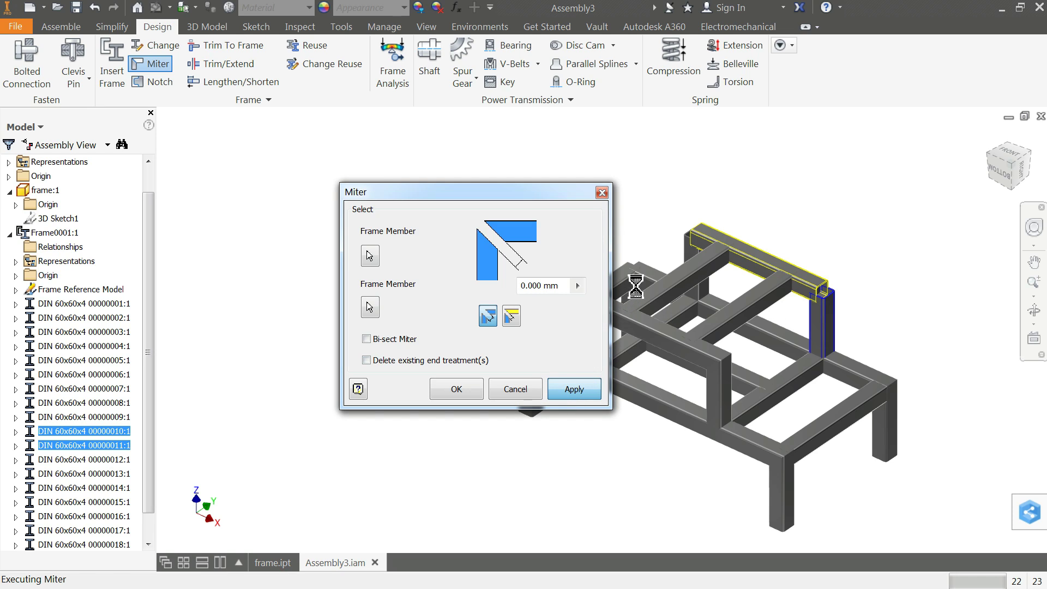
Step: Miter the remaining end of the far raised rail with its upright, with a 0.000 mm gap
drag(542, 195, 418, 184)
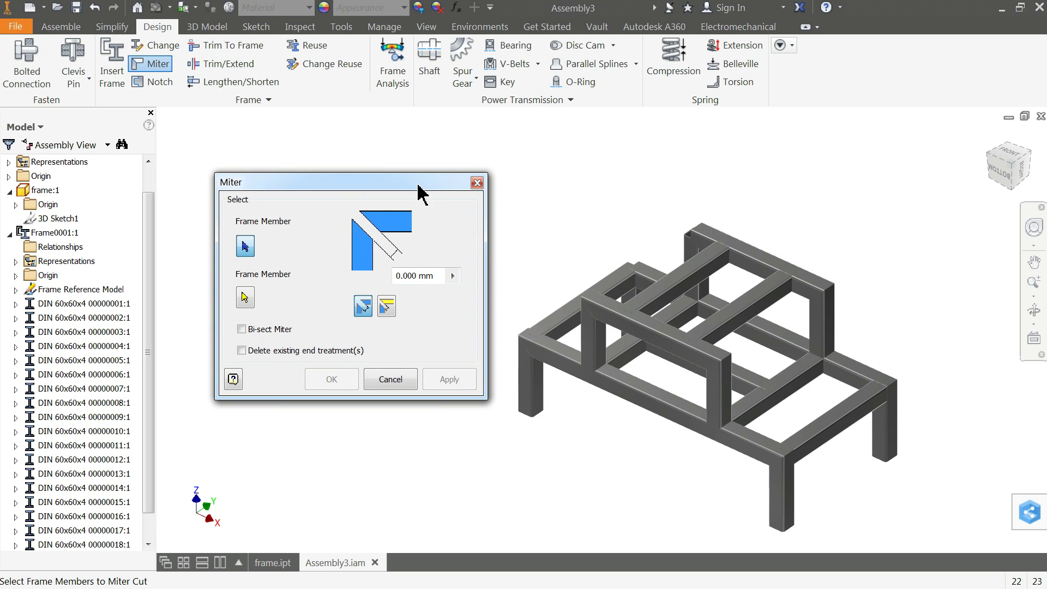
scroll(656, 309, up, 4)
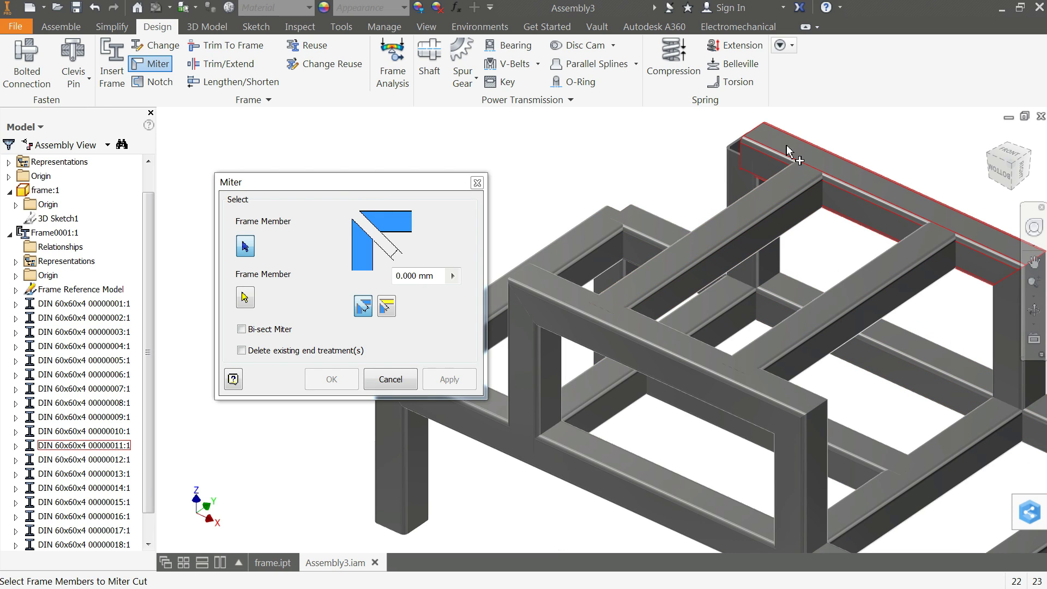
click(793, 155)
click(752, 191)
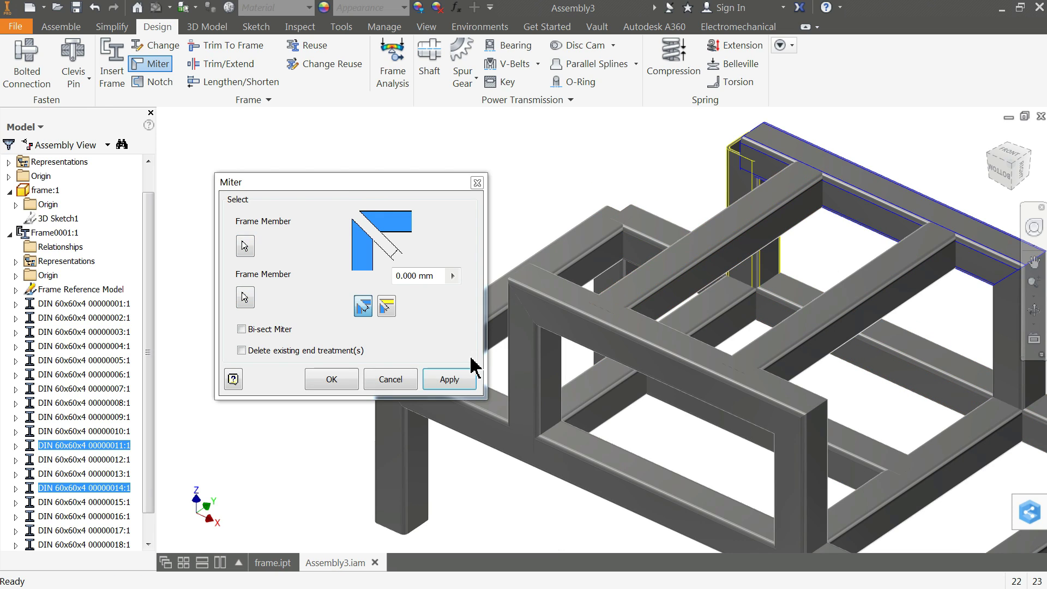
click(451, 382)
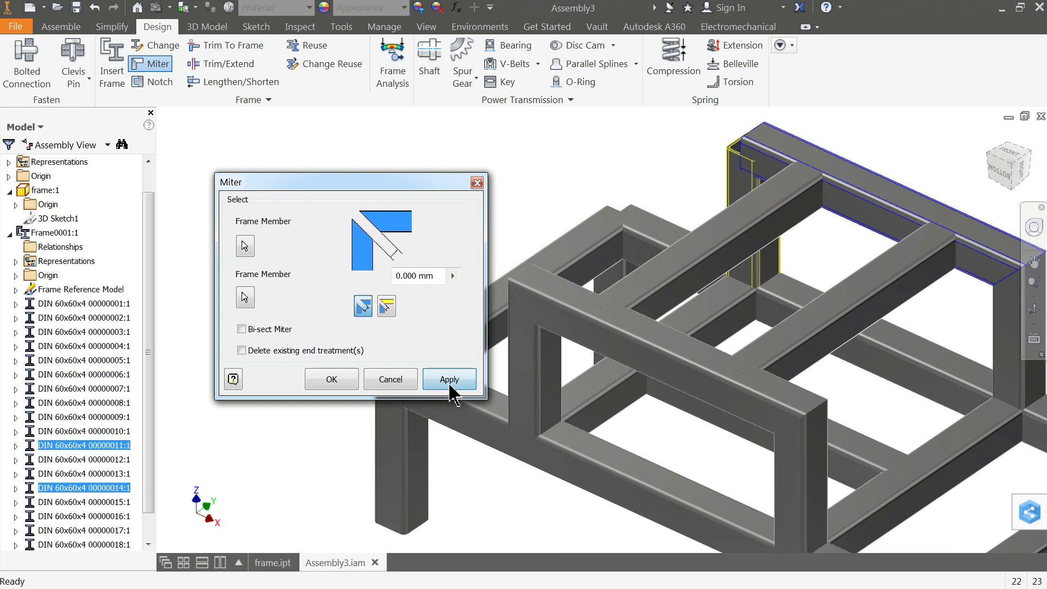
Step: Miter the remaining end of the far long base beam with its corner leg and finish mitering
click(620, 280)
click(641, 246)
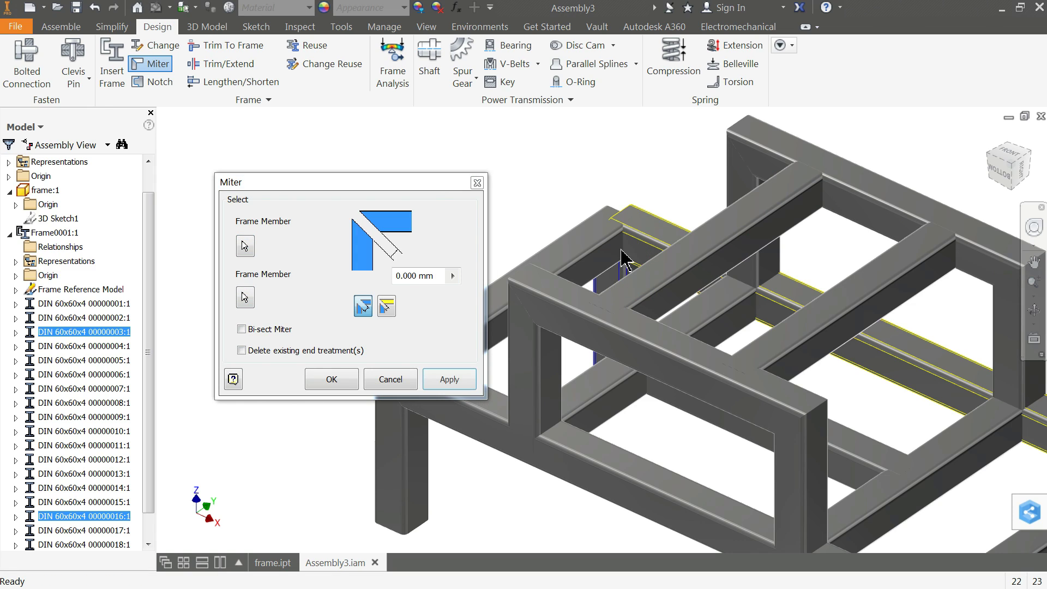
click(452, 381)
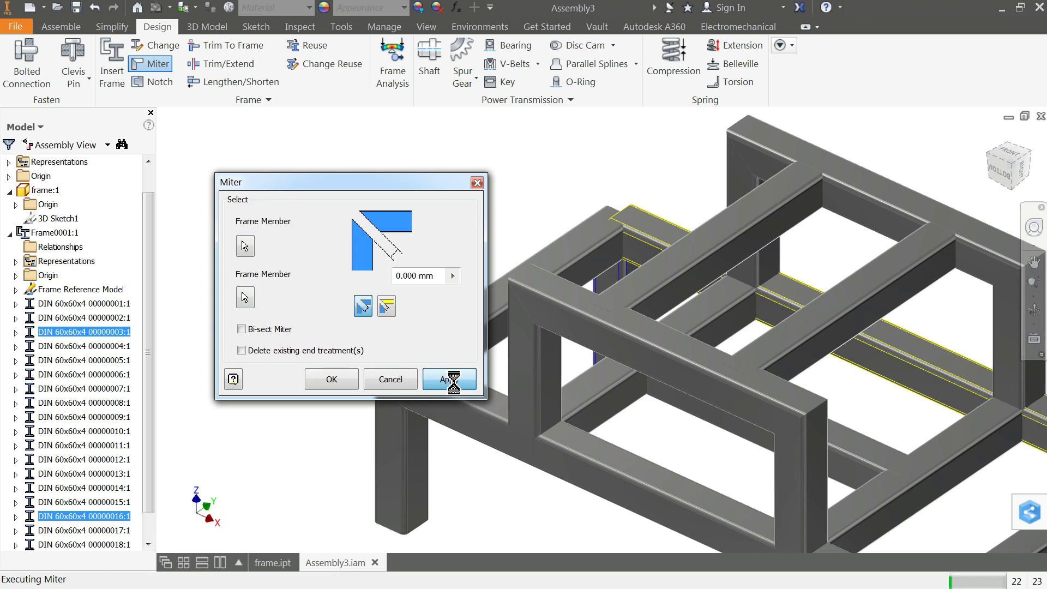
click(391, 379)
scroll(467, 339, down, 5)
scroll(619, 385, up, 3)
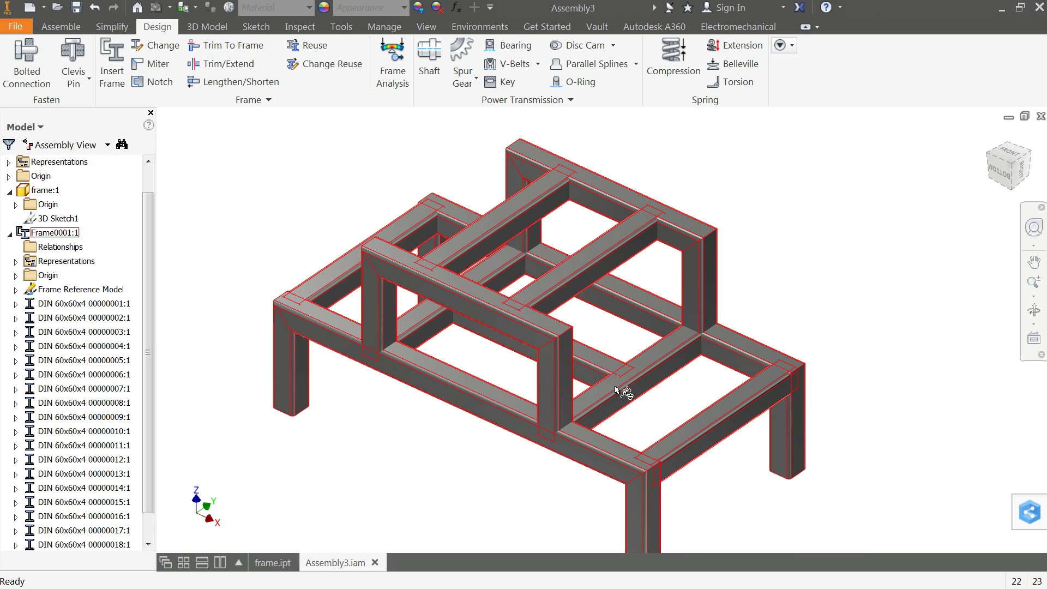
scroll(614, 387, down, 2)
scroll(578, 401, up, 3)
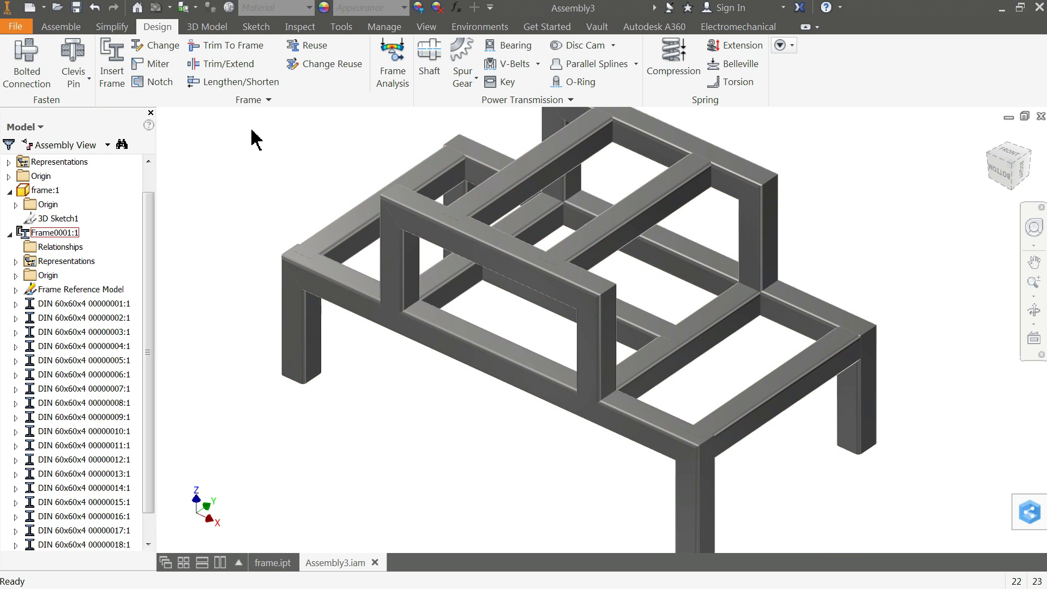
Step: Trim the four base crossbeams to the inner face of the far long base beam with a 0.000 mm offset, using Trim/Extend
click(228, 74)
drag(104, 99, 162, 105)
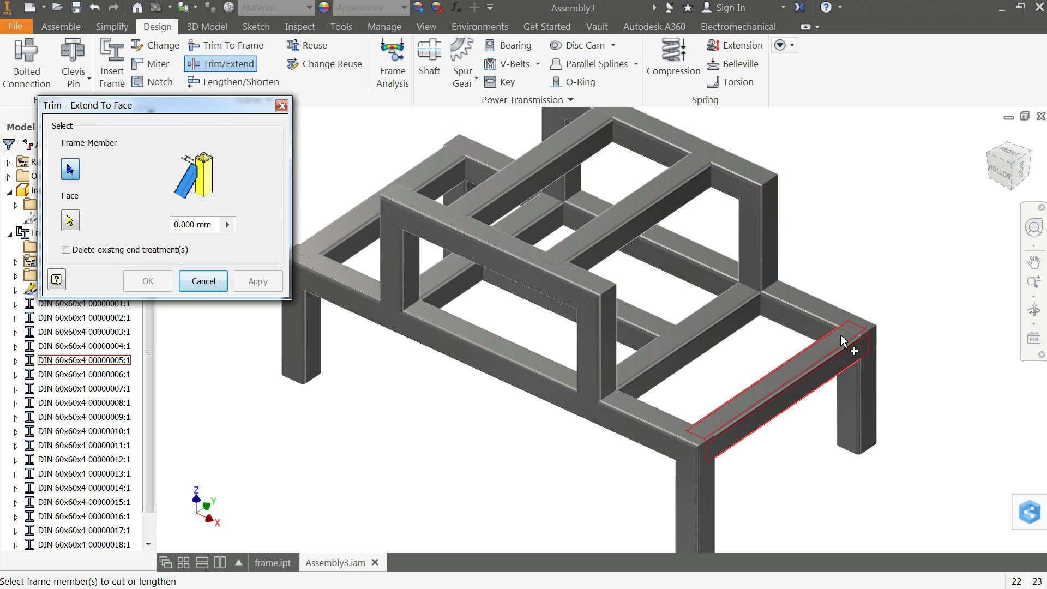
click(824, 354)
click(723, 327)
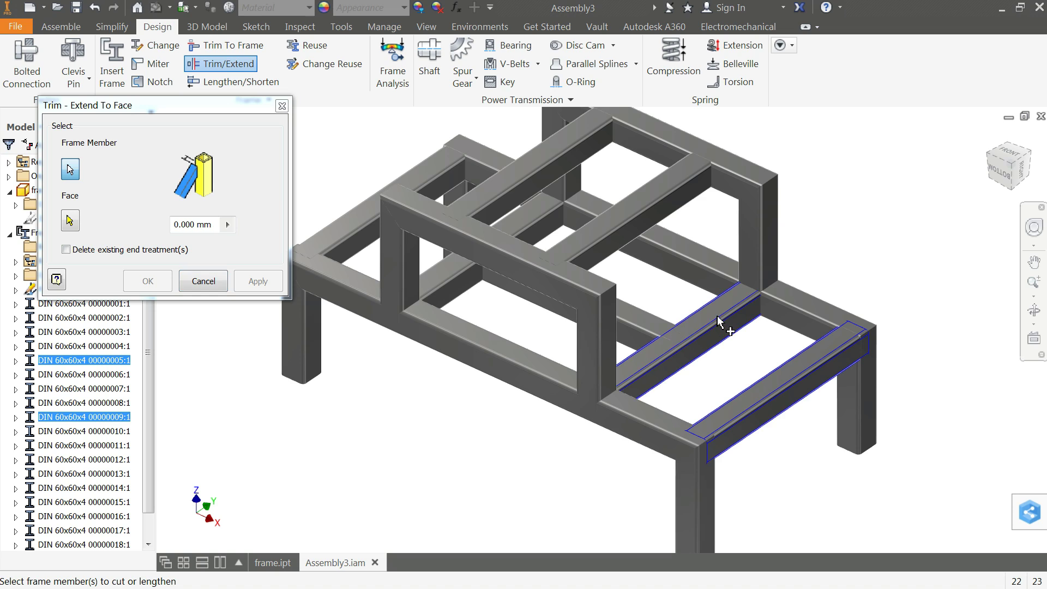
click(528, 216)
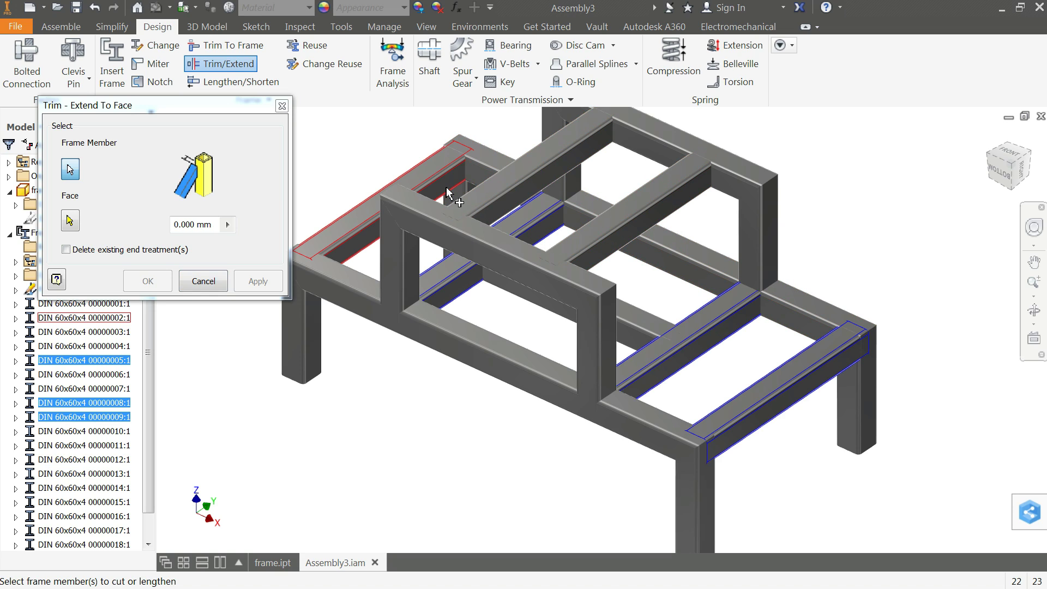
click(431, 179)
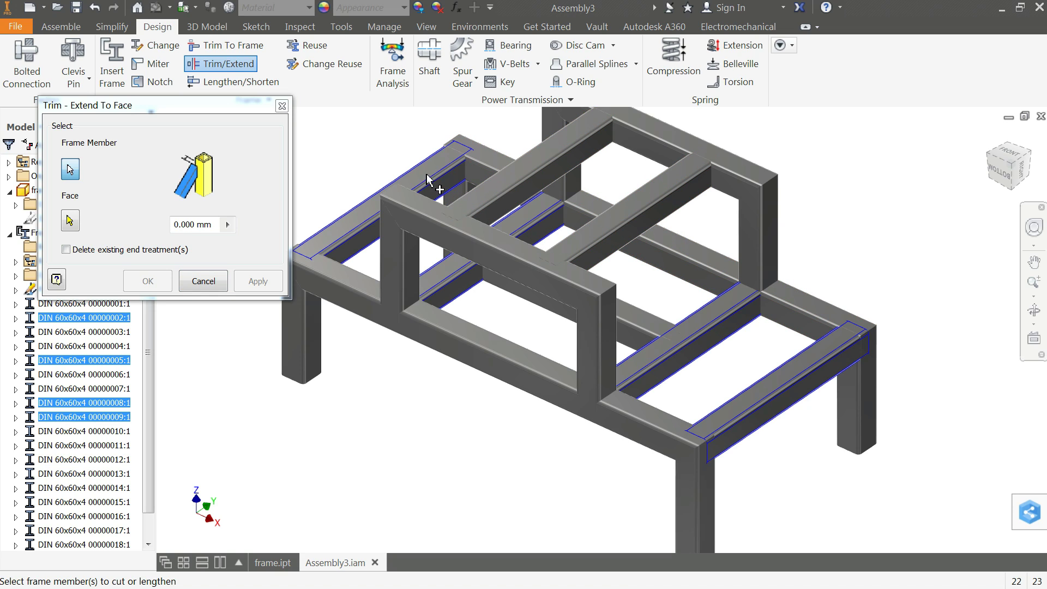
click(72, 221)
click(711, 284)
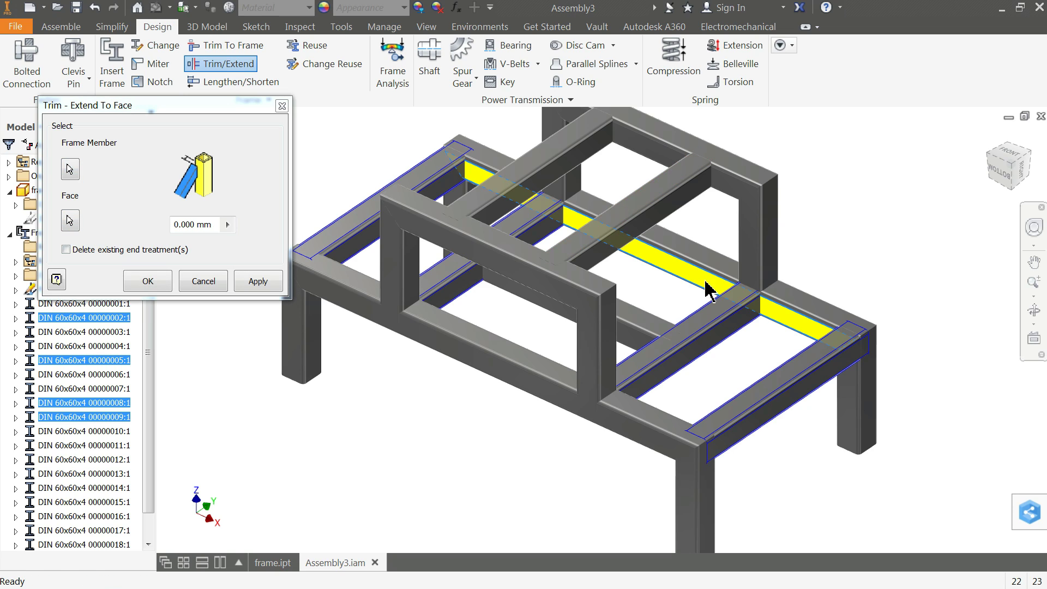
click(257, 282)
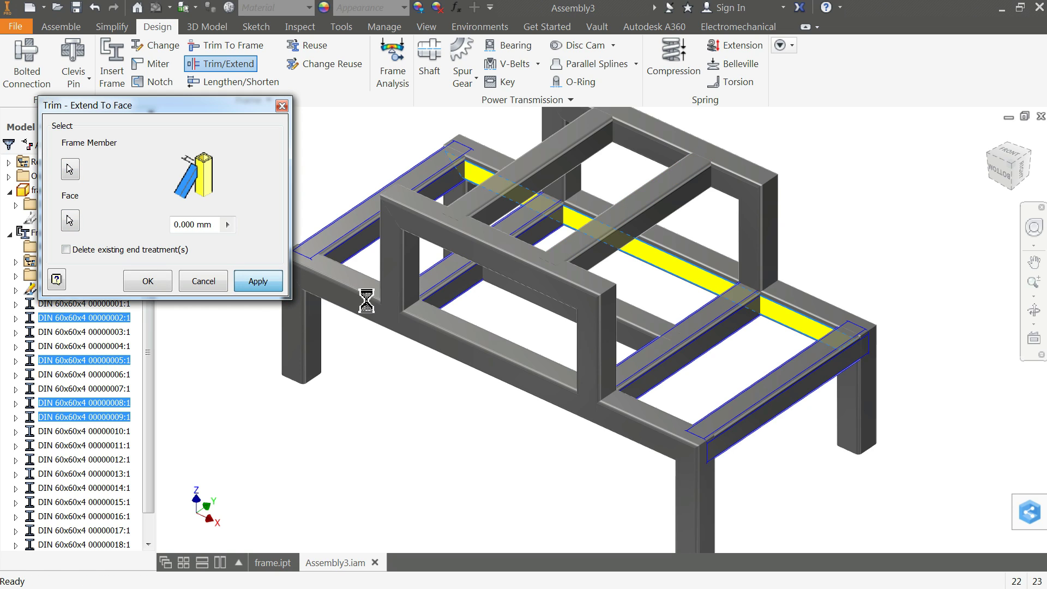
Step: Trim the two upper crossbars to the inner face of the far raised rail with a 0.000 mm offset
click(690, 180)
click(581, 158)
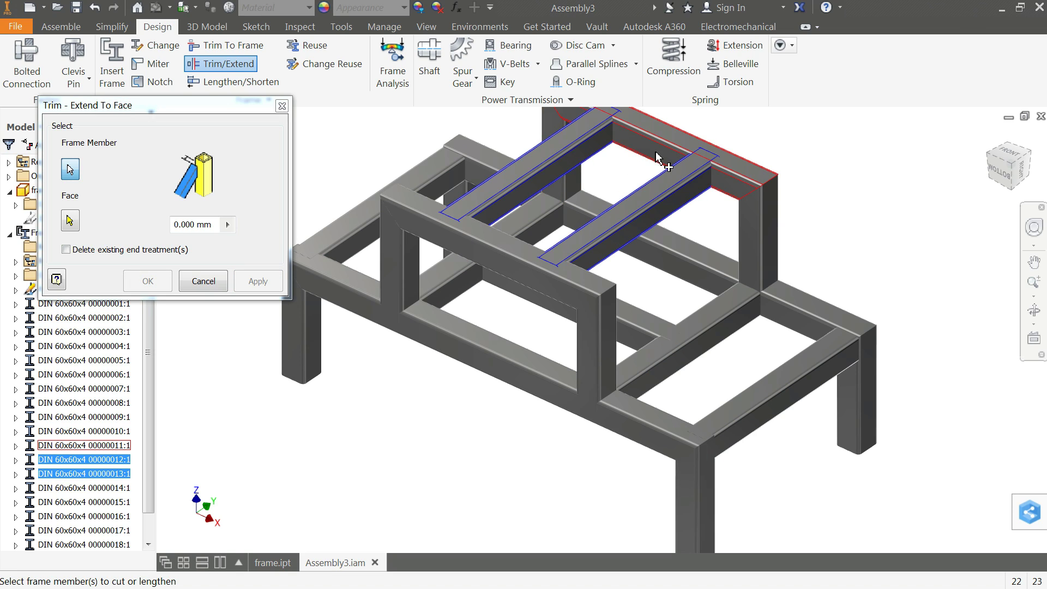
click(71, 220)
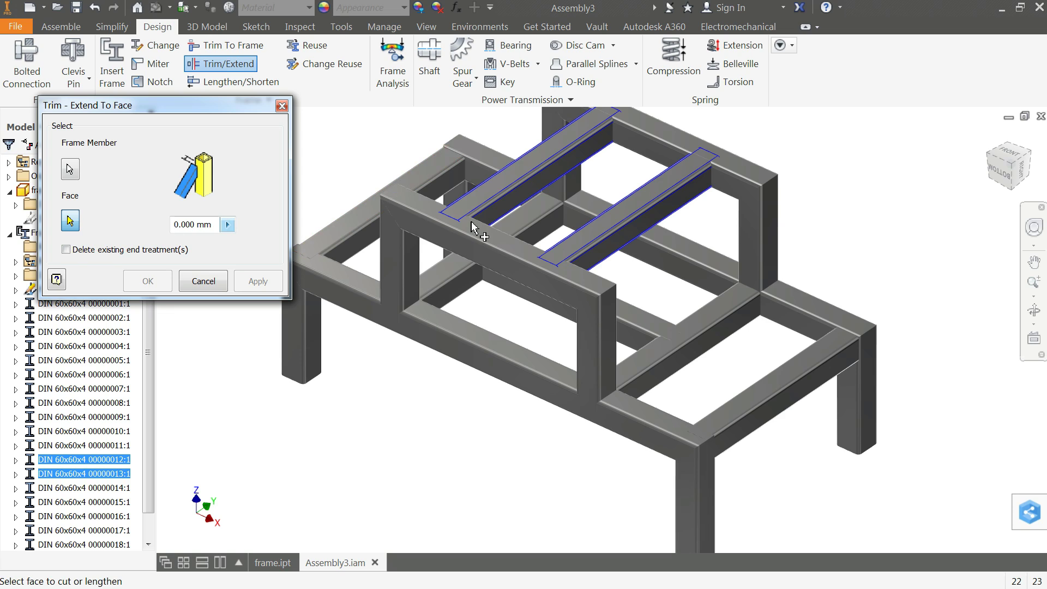
click(657, 158)
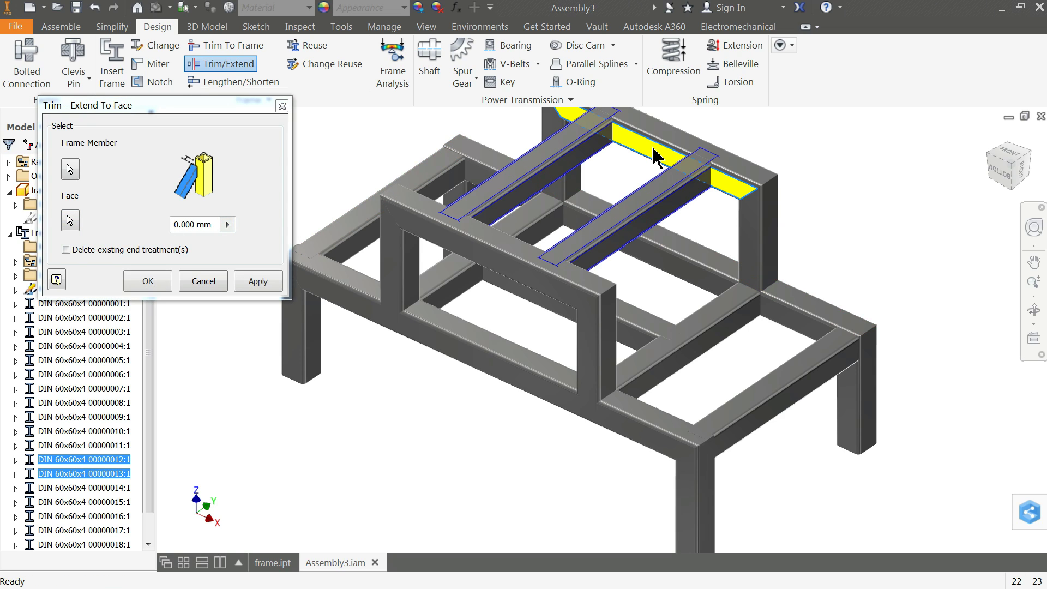
click(264, 284)
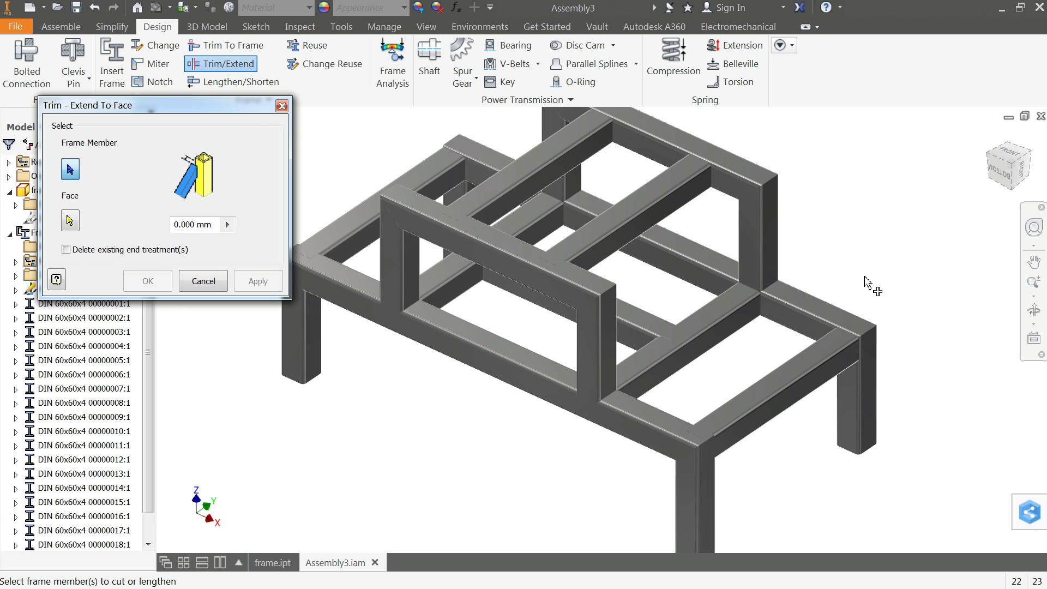
Step: Trim the other ends of the four base crossbeams to the inner face of the opposite long base beam, offset 0.000 mm
shift+middle_drag(885, 261, 687, 255)
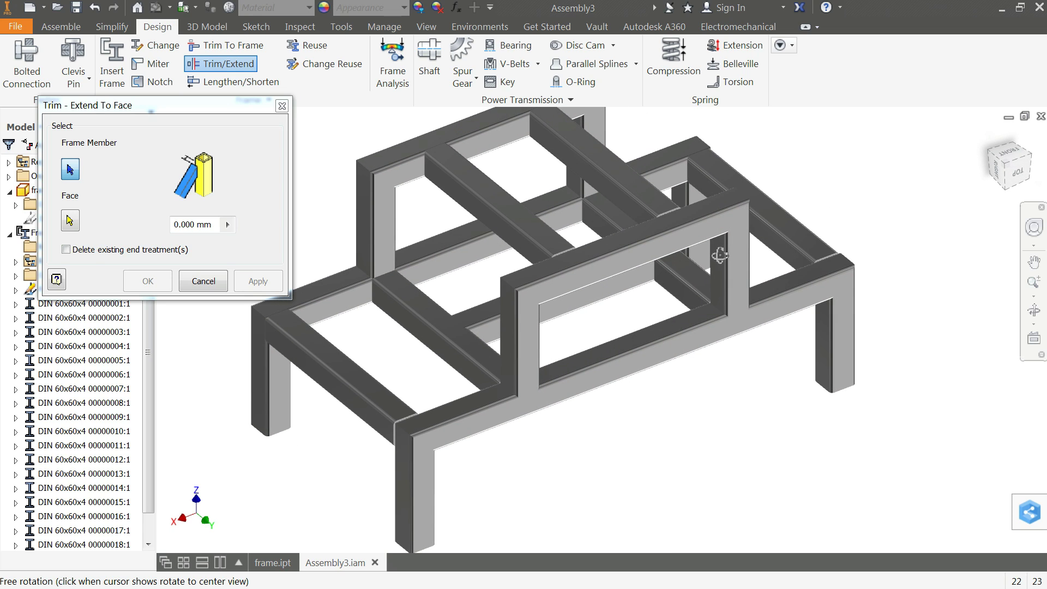
click(279, 323)
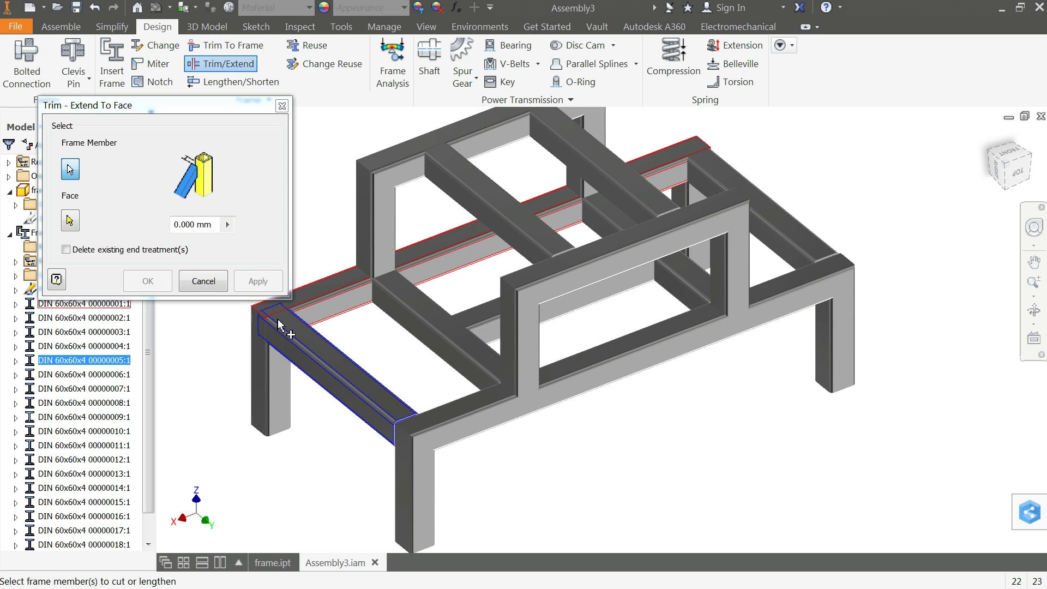
click(406, 293)
click(608, 214)
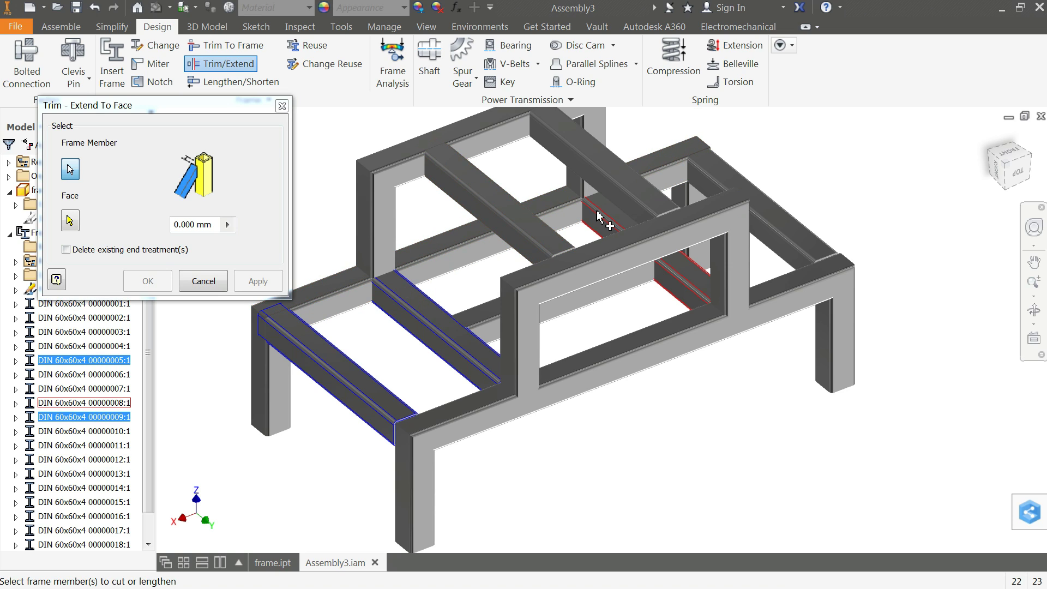
click(769, 205)
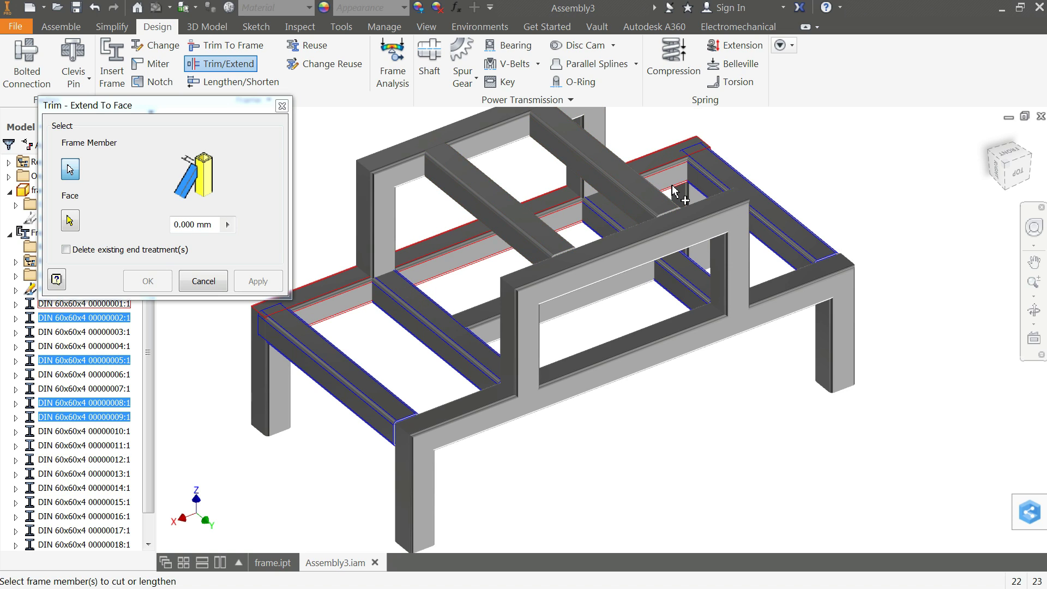
click(70, 221)
click(351, 297)
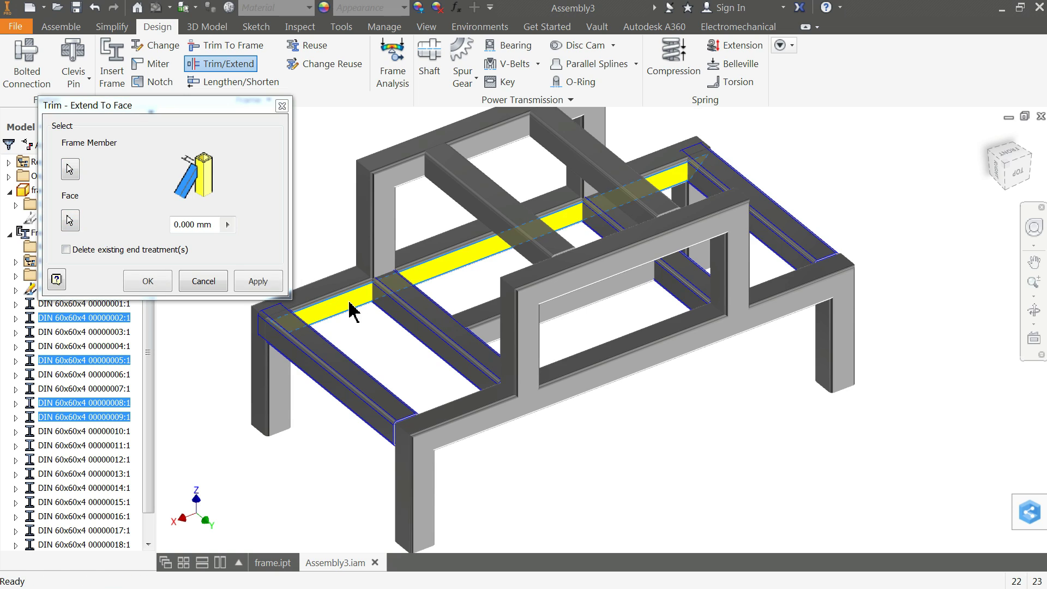
click(258, 281)
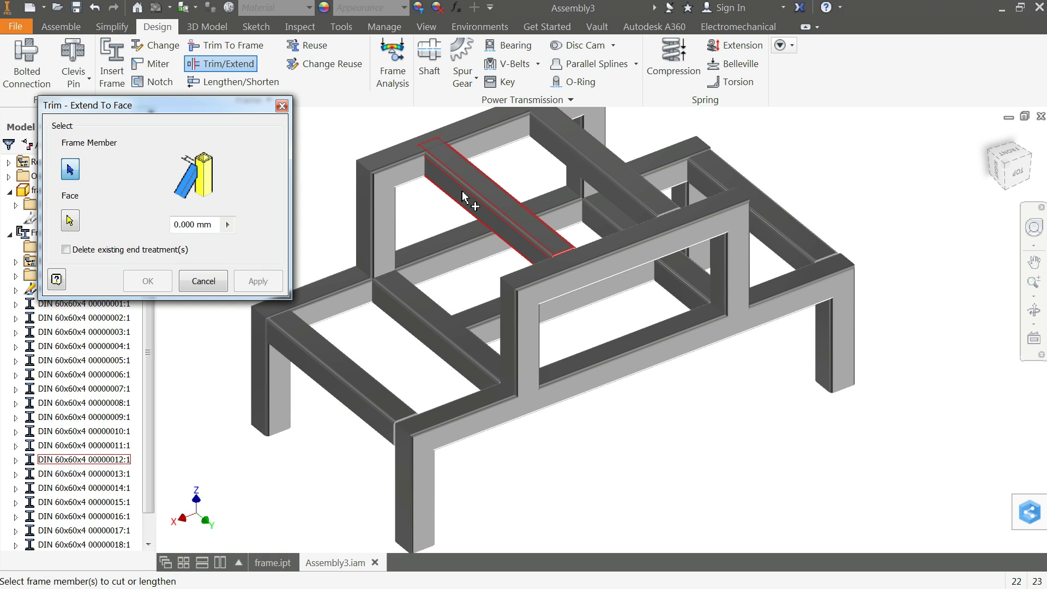
Step: Trim the other ends of the two upper crossbars to the inner face of the opposite raised rail
click(472, 205)
click(576, 157)
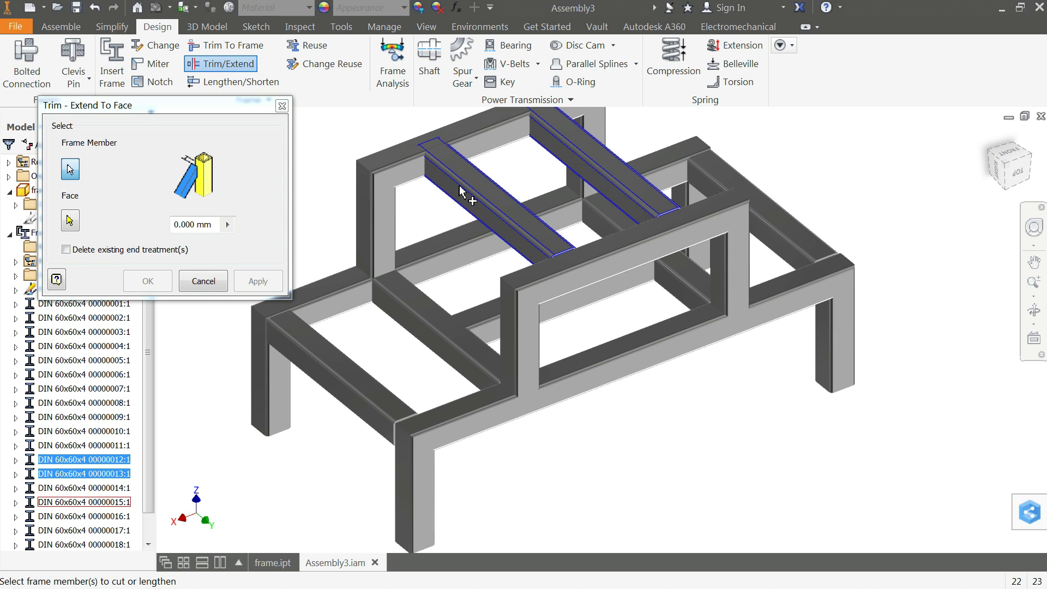
click(70, 223)
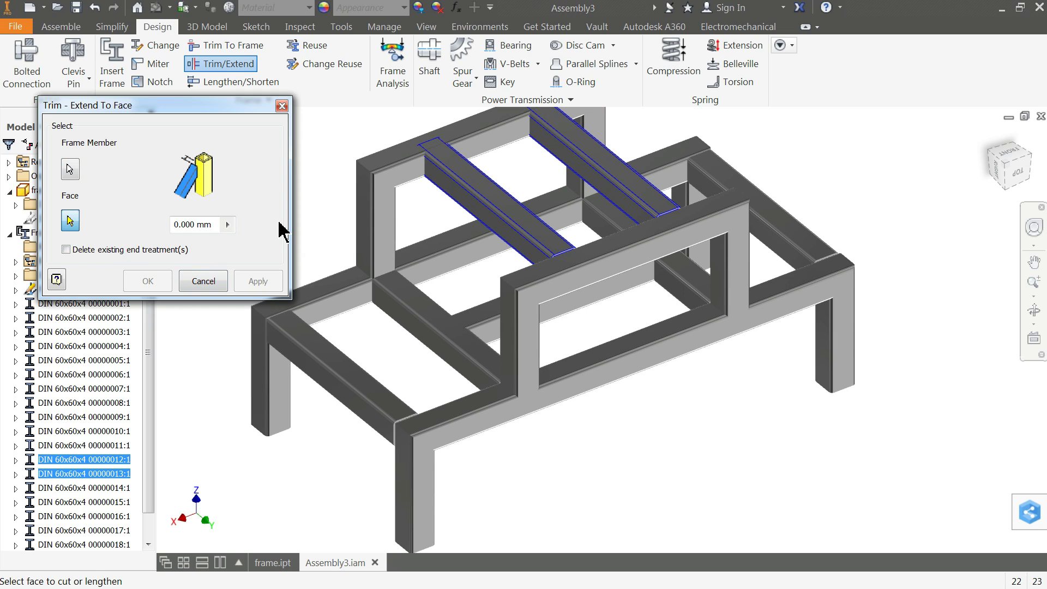
click(389, 181)
click(267, 282)
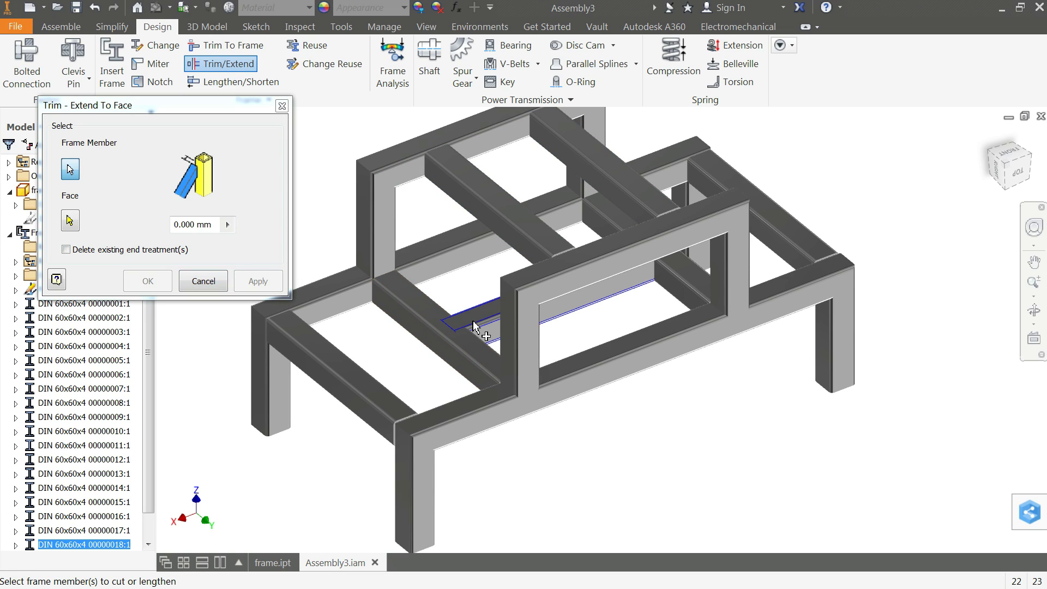
Step: Trim both ends of the central lengthwise member to the facing sides of the two middle base crossbeams with a 0.000 mm offset
click(70, 220)
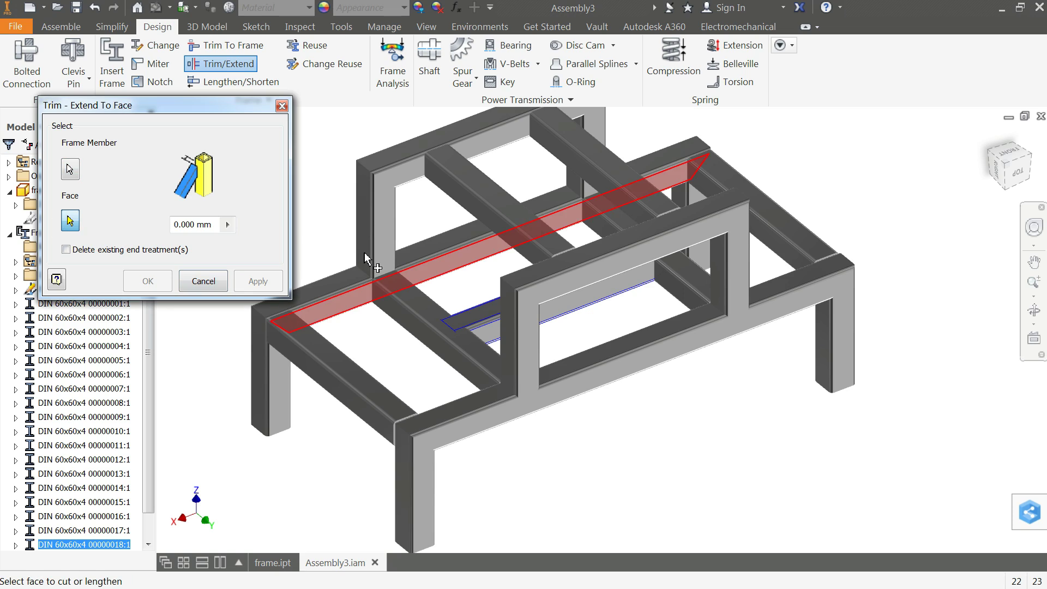
click(670, 285)
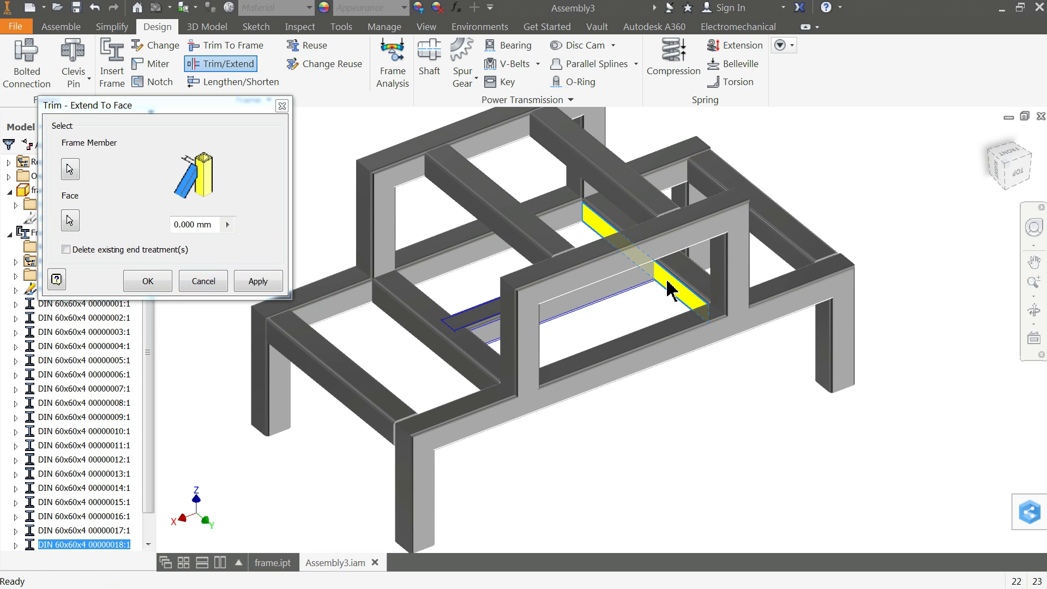
click(258, 281)
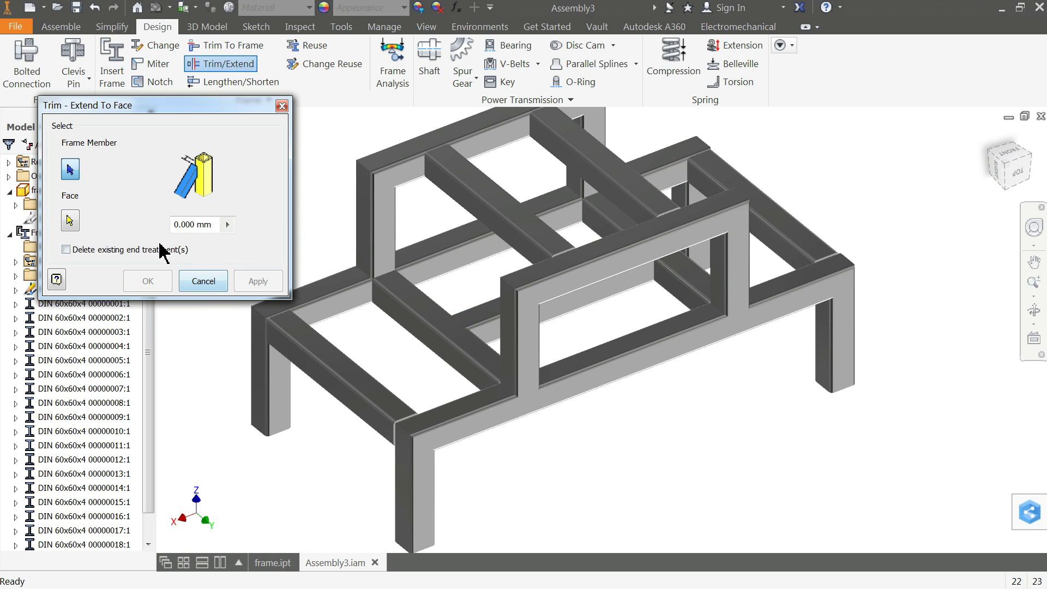
click(589, 294)
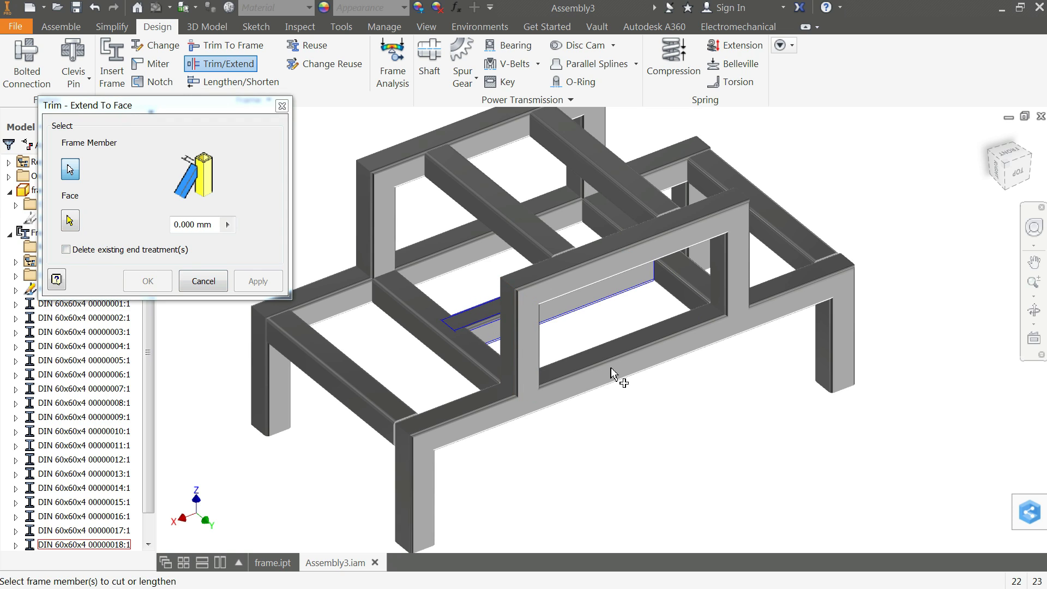
shift+middle_drag(676, 422, 363, 334)
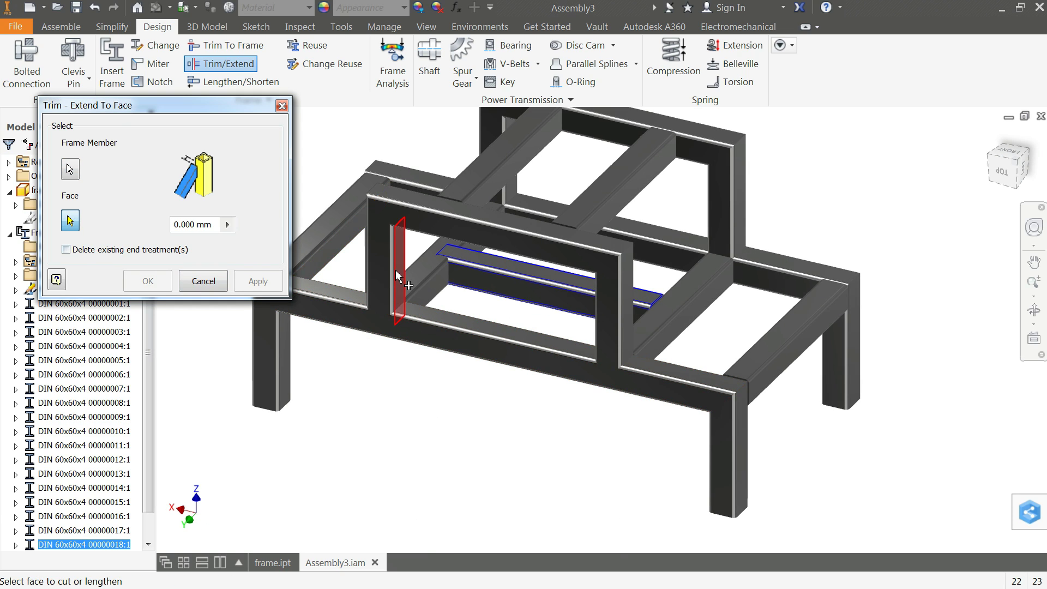
click(415, 295)
click(259, 280)
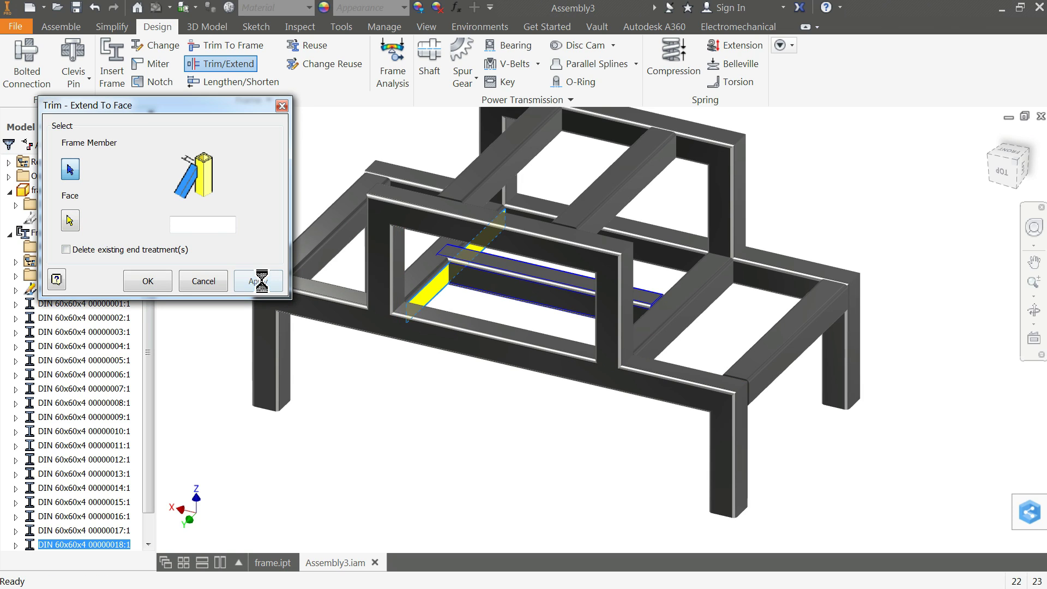
click(203, 281)
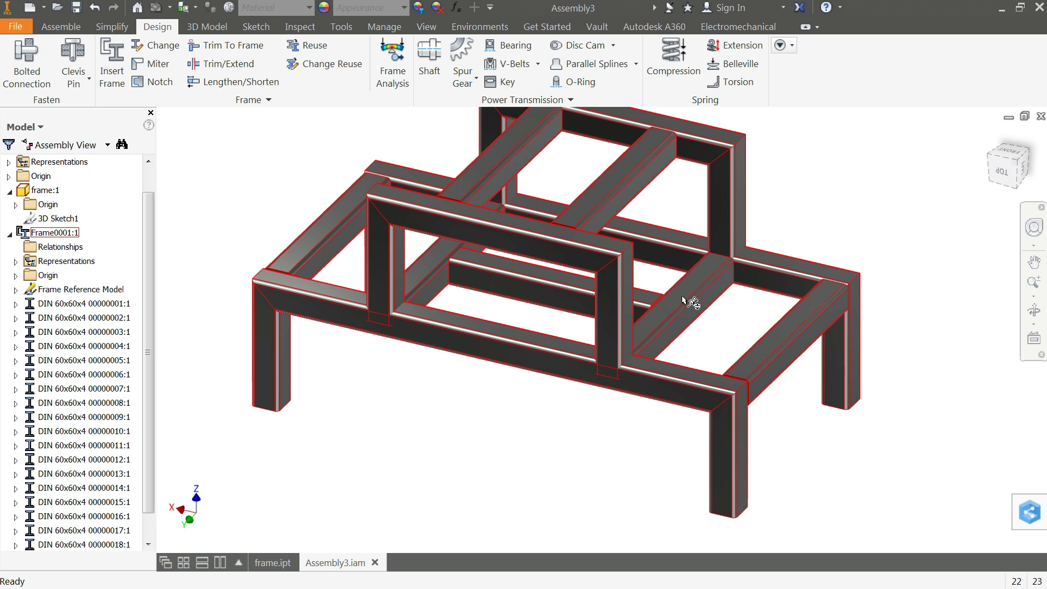
Step: Change the two middle crossbeams, central lengthwise member, raised rails and their four uprights together to size 50x50x4 with Frame Generator, accepting the replacement files
key(F2)
drag(477, 391, 756, 414)
key(F4)
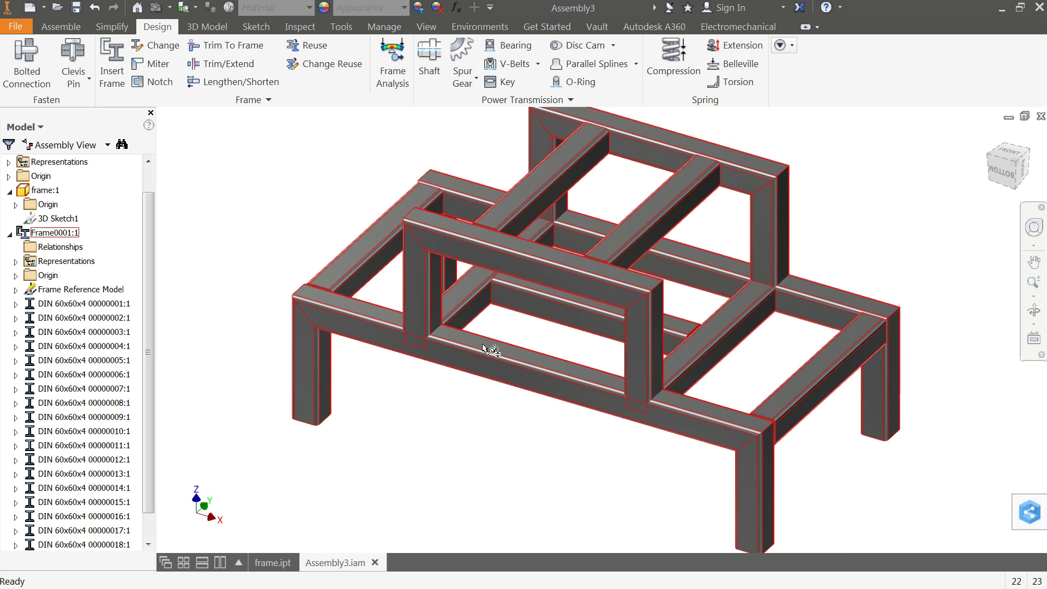
click(710, 355)
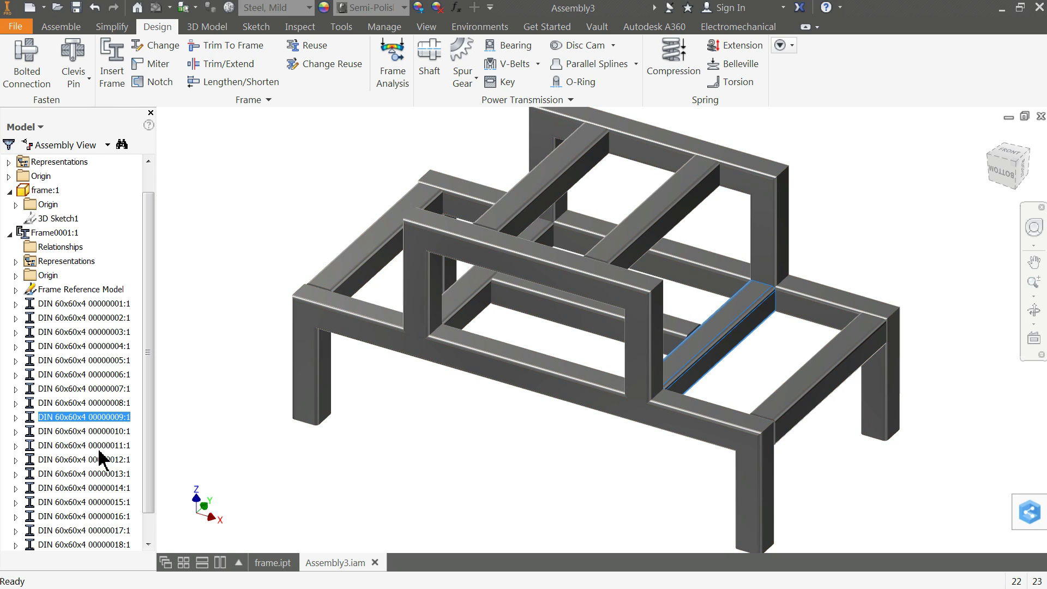
right_click(86, 418)
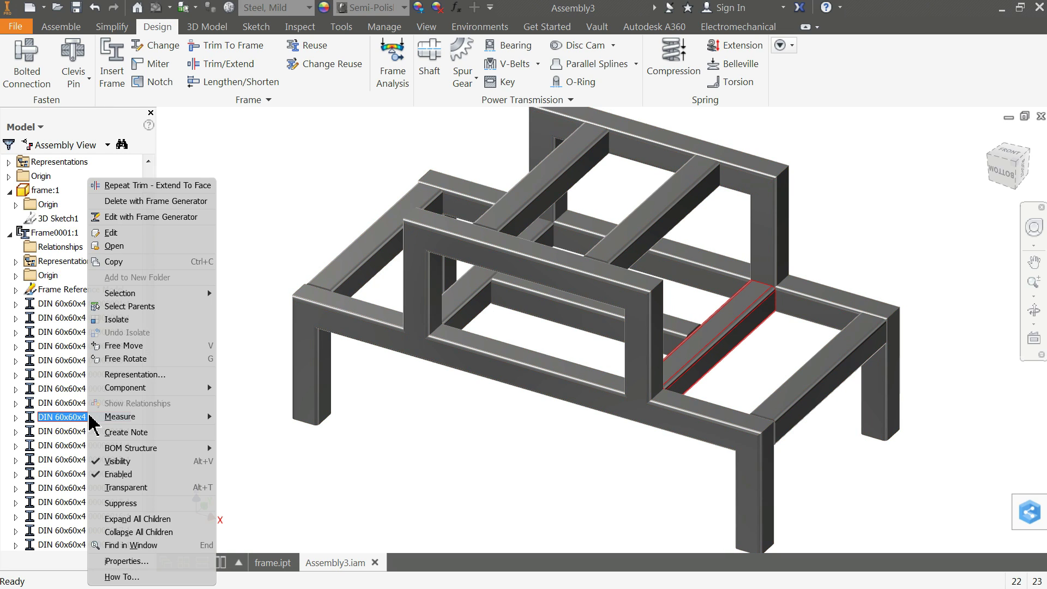
click(131, 217)
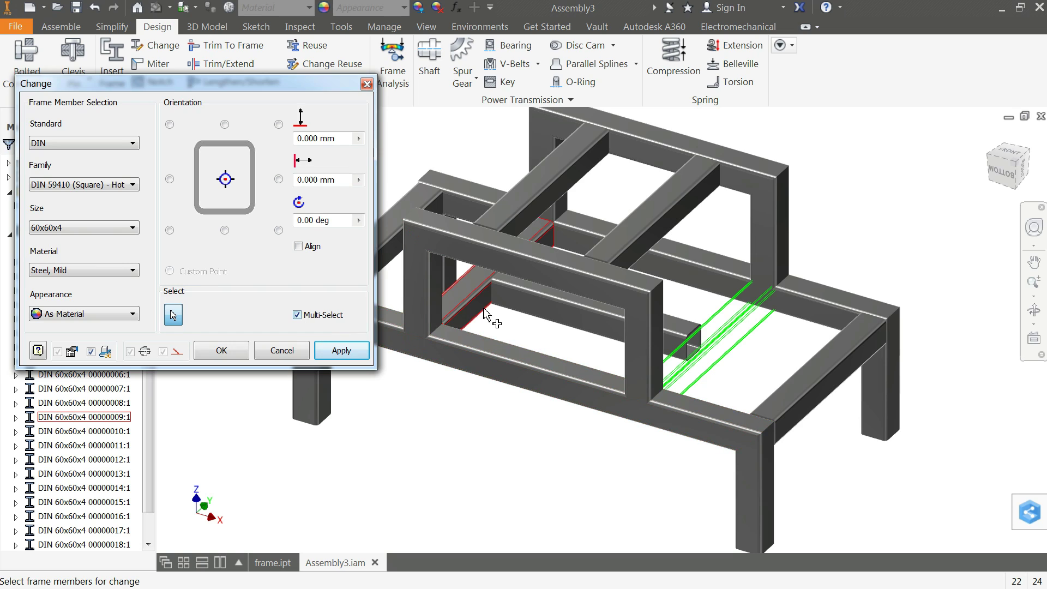
click(469, 293)
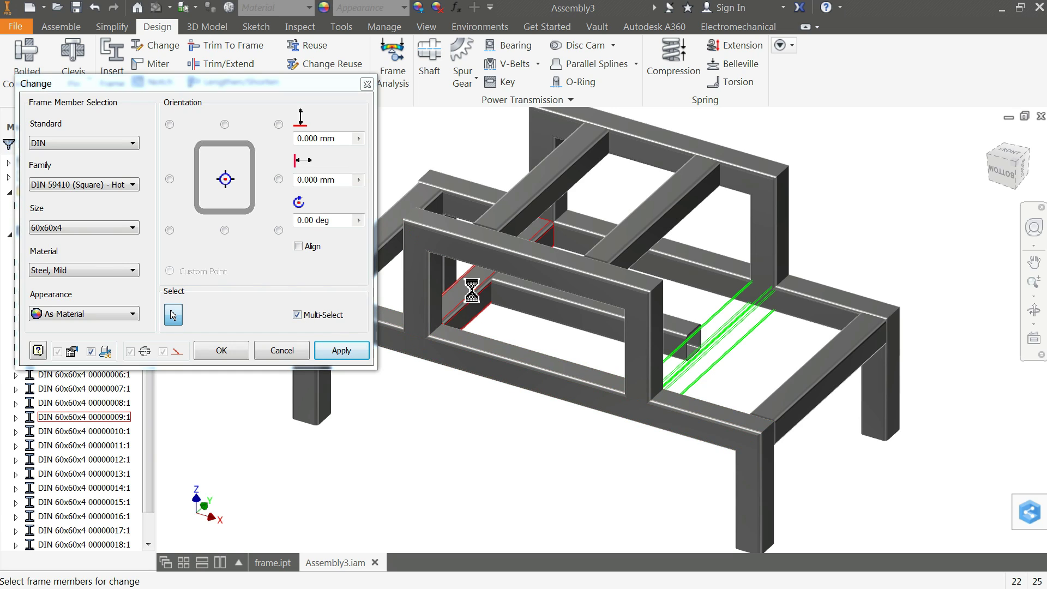
click(528, 268)
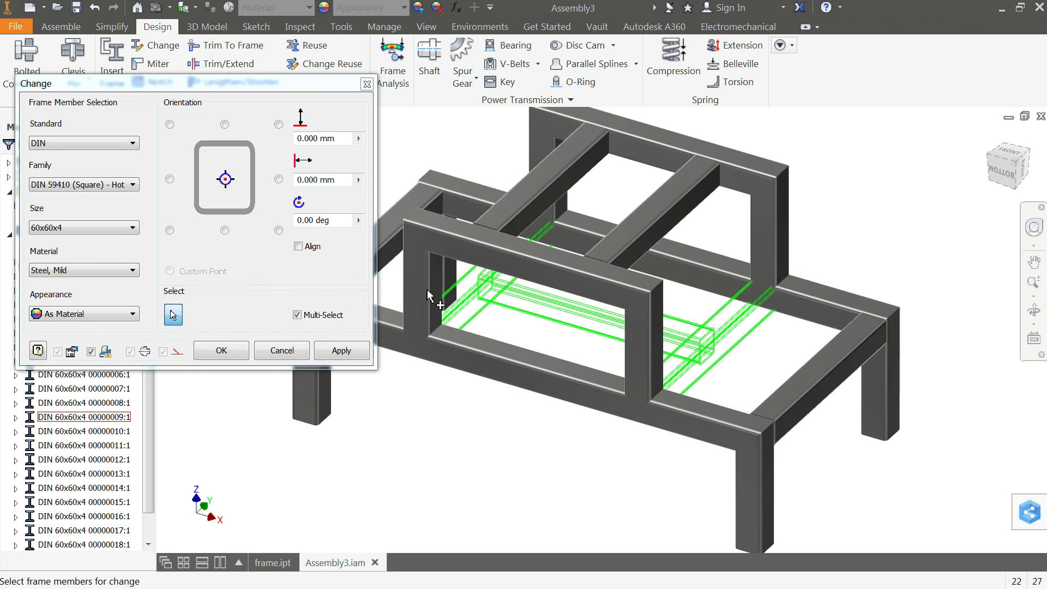
click(426, 297)
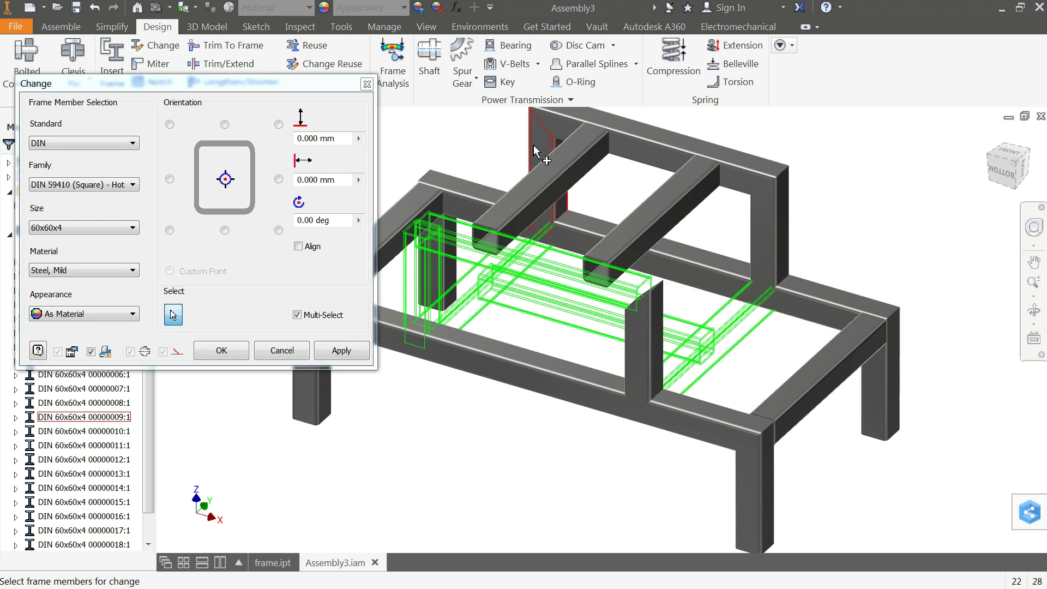
click(553, 134)
click(556, 128)
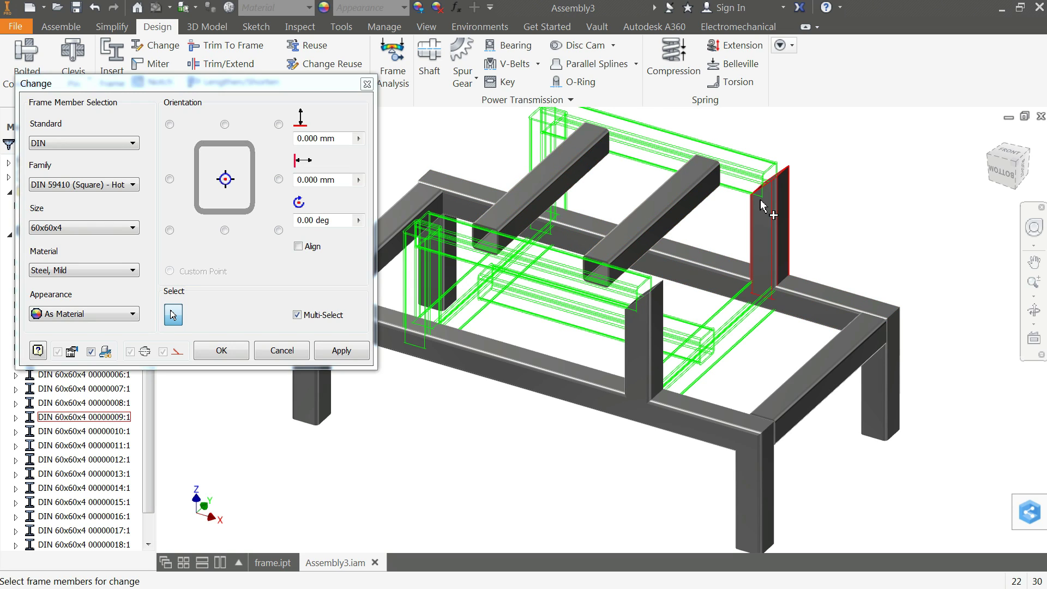
click(765, 216)
click(636, 375)
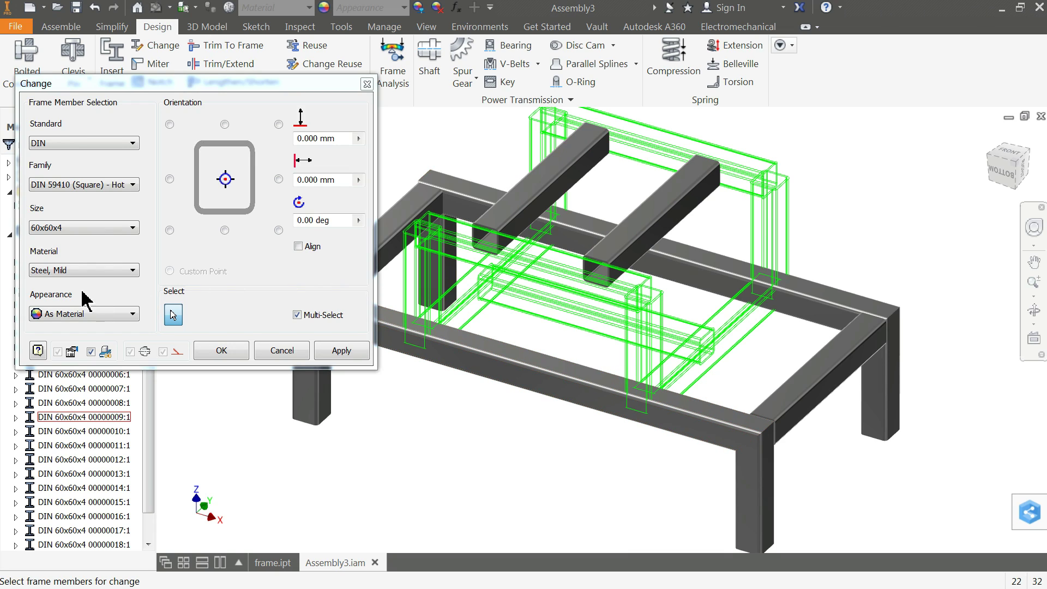
click(66, 229)
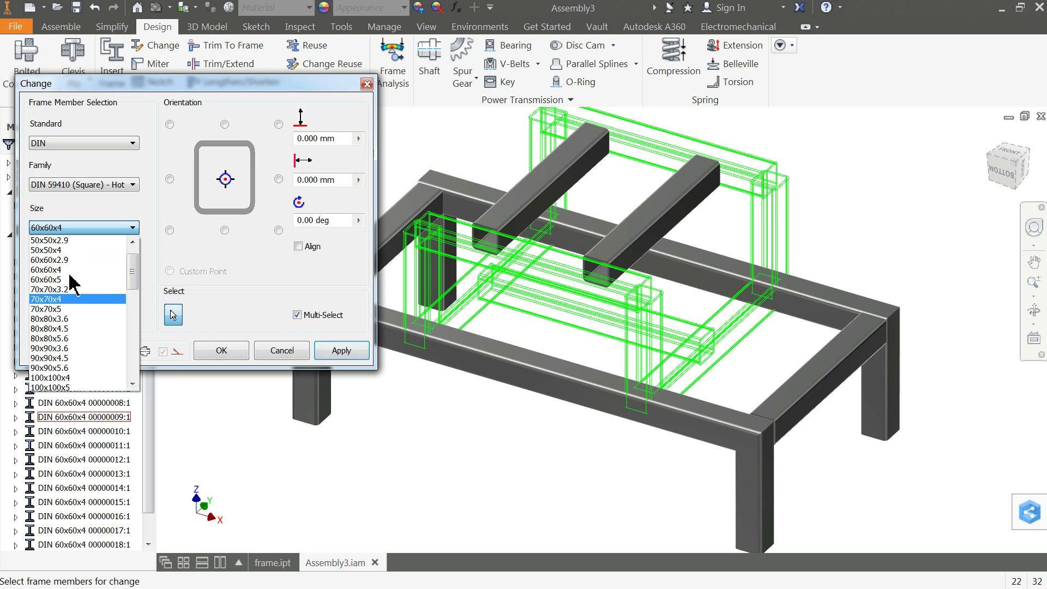
click(56, 250)
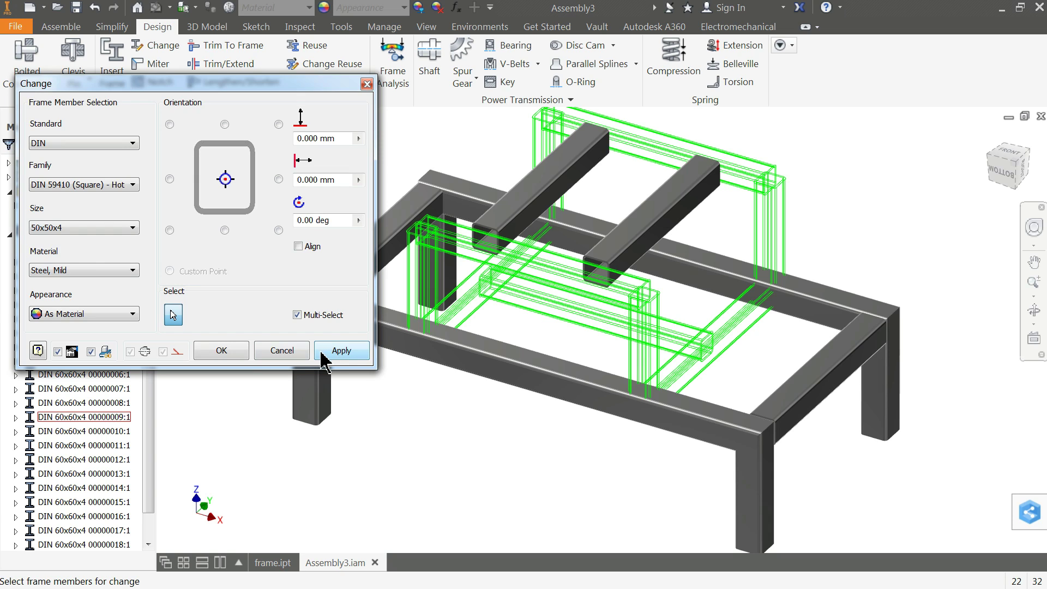
click(221, 351)
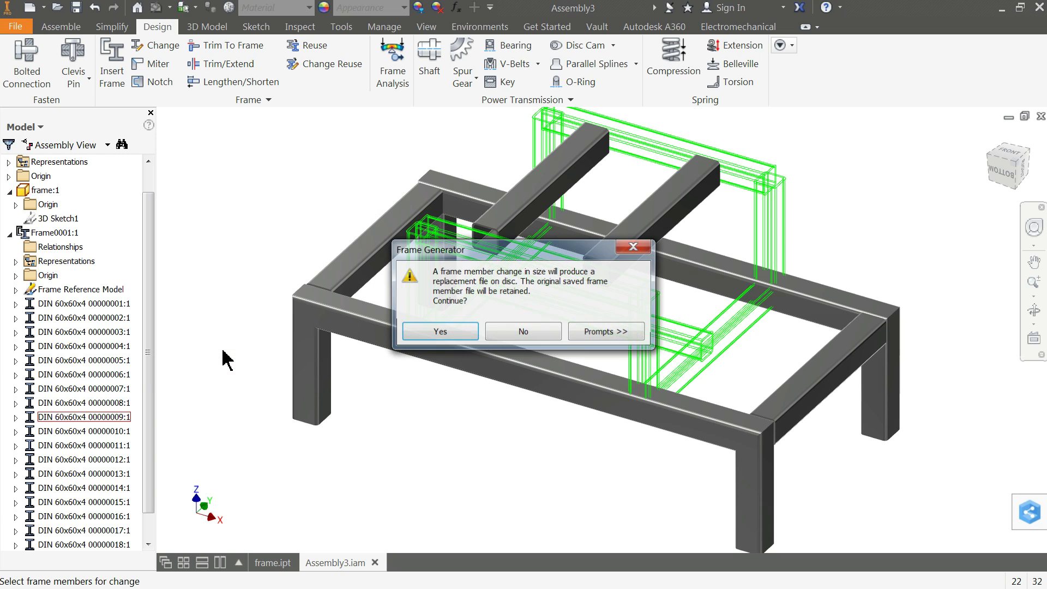
click(459, 334)
click(548, 382)
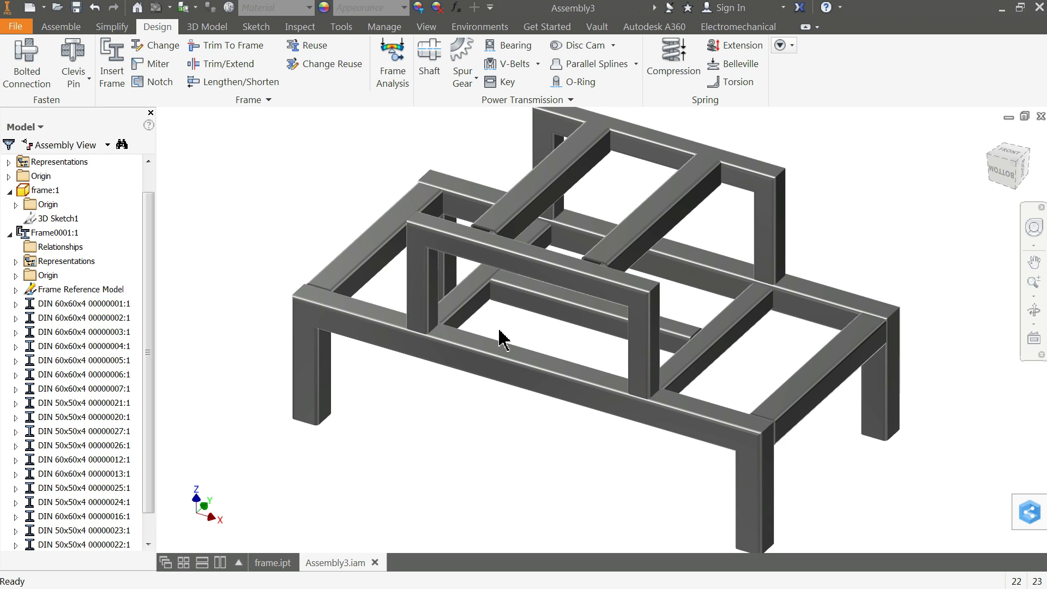
Step: Examine the joints of the resized frame and check which listed members correspond to which tubes in the model
scroll(627, 381, up, 5)
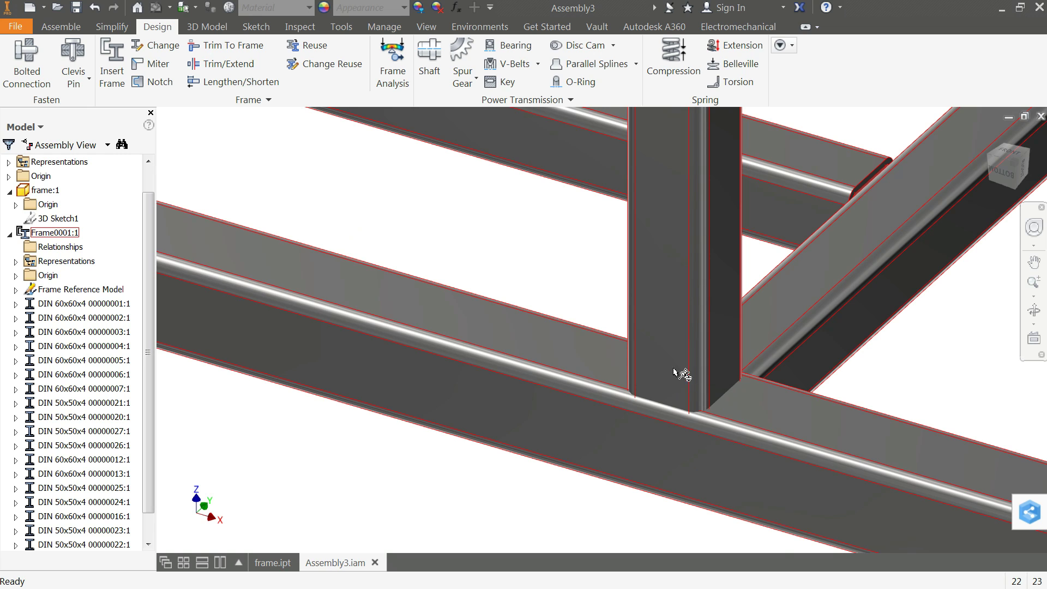
scroll(666, 374, down, 5)
scroll(579, 224, up, 3)
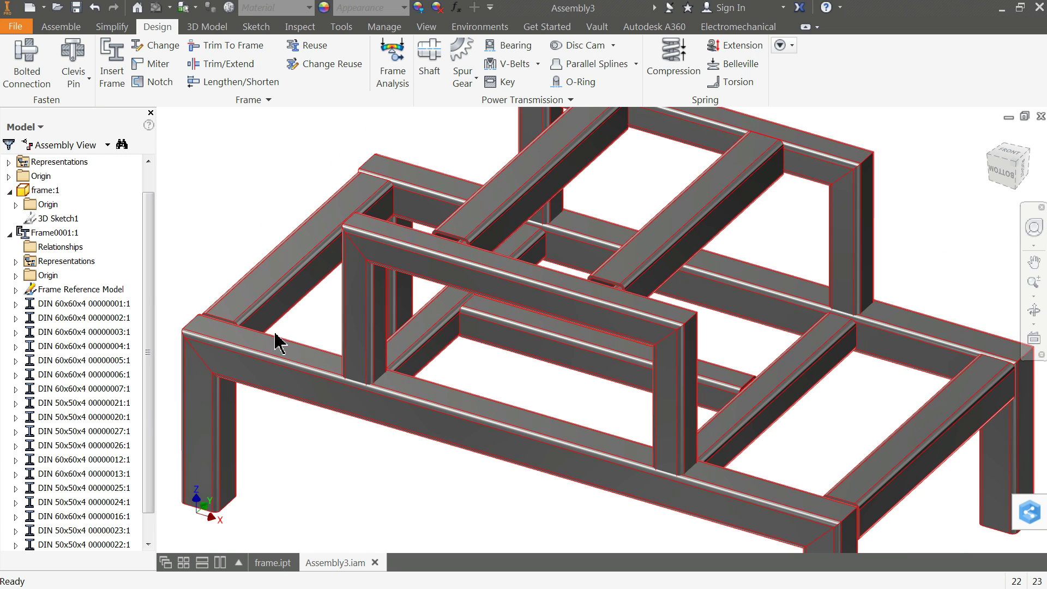
drag(147, 417, 152, 467)
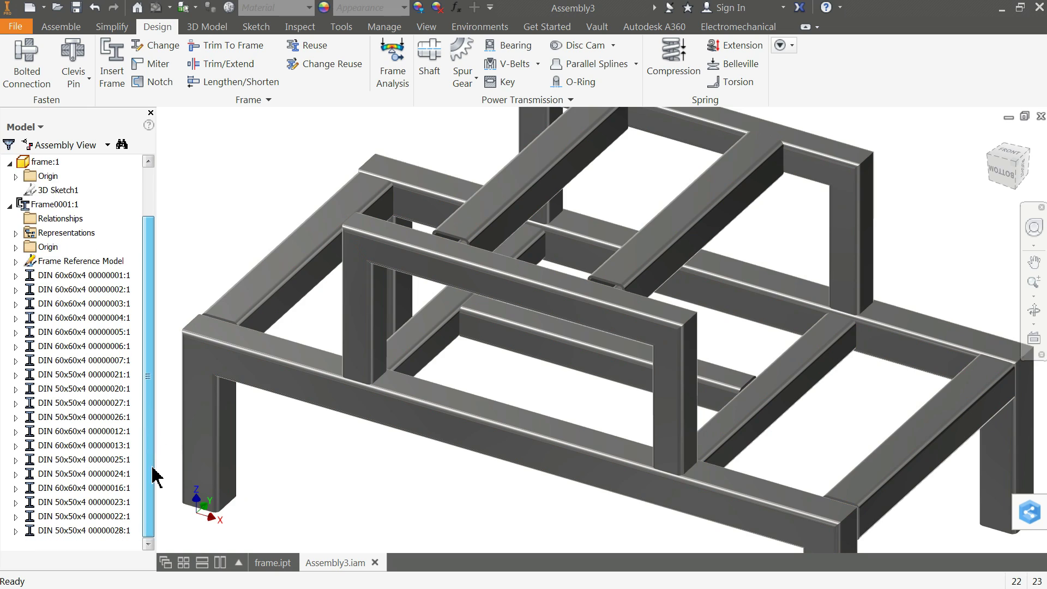
click(103, 502)
click(103, 512)
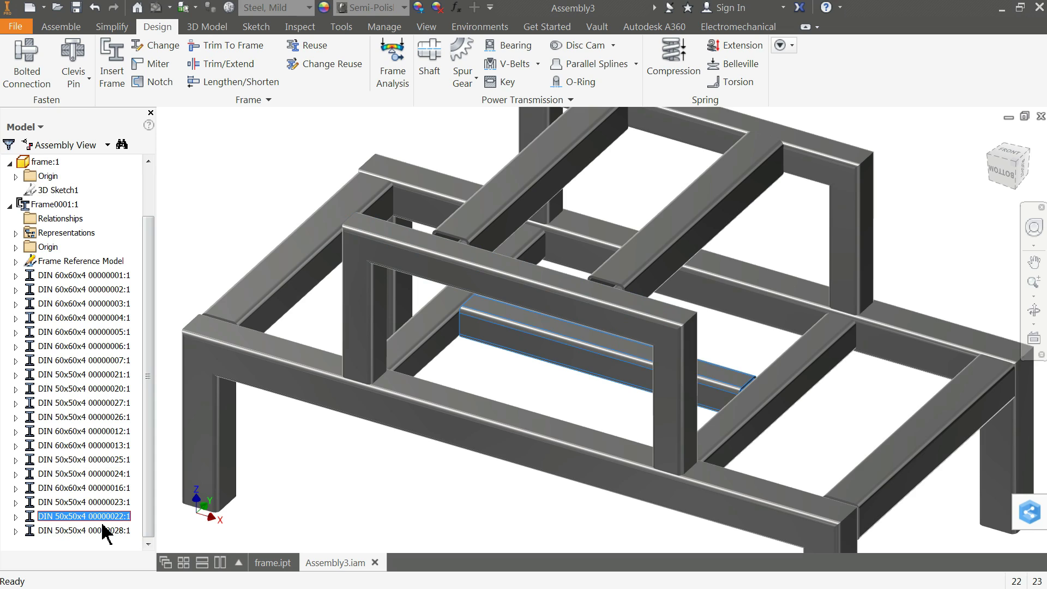
click(103, 532)
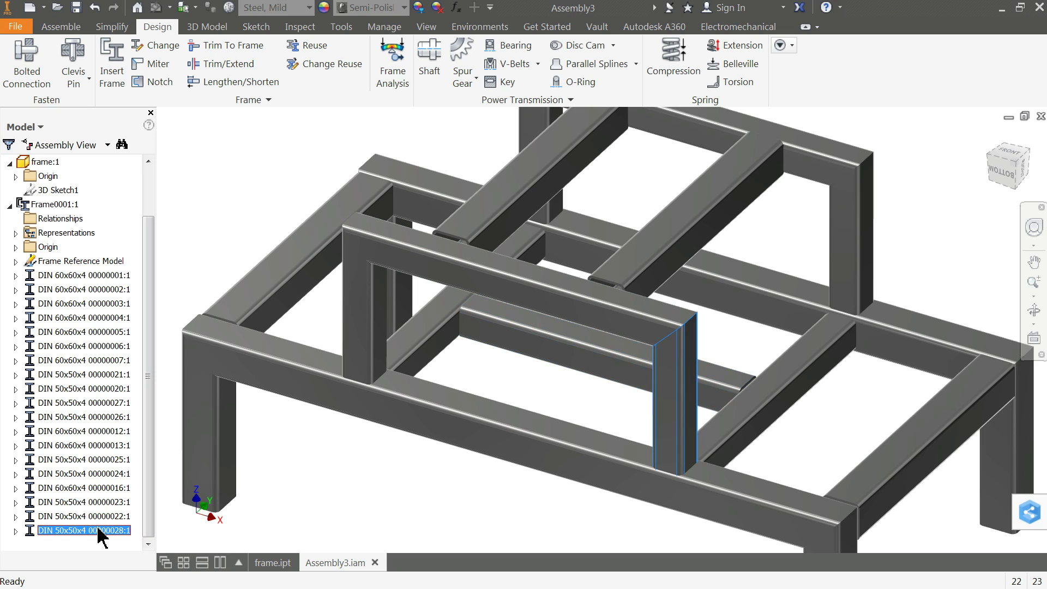
click(86, 488)
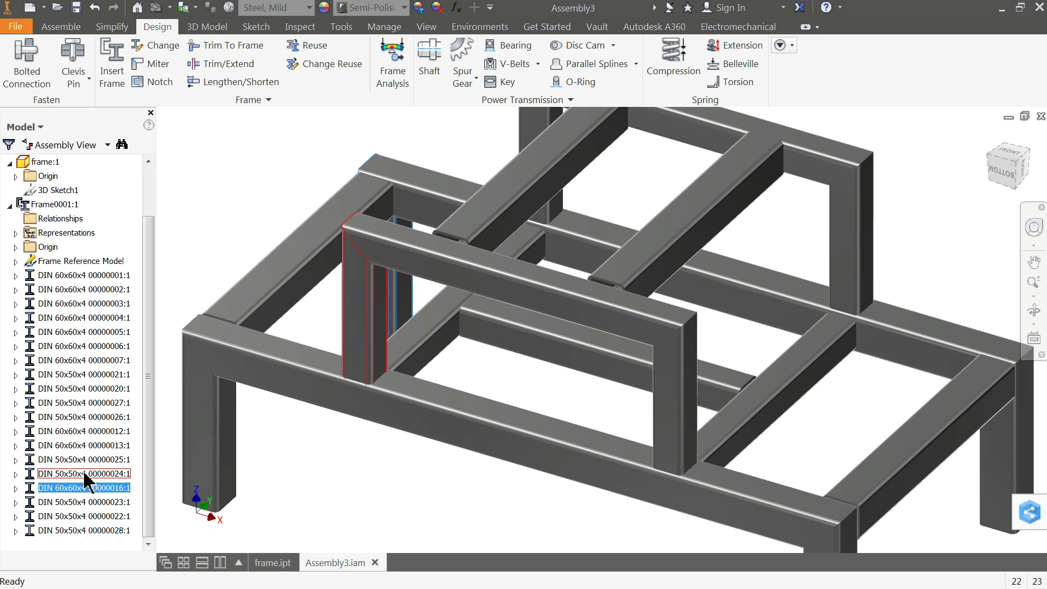
click(84, 473)
Step: Change both upper crossbars between the raised rails to size 40x40x4 with Frame Generator, keeping the default member file names
click(93, 445)
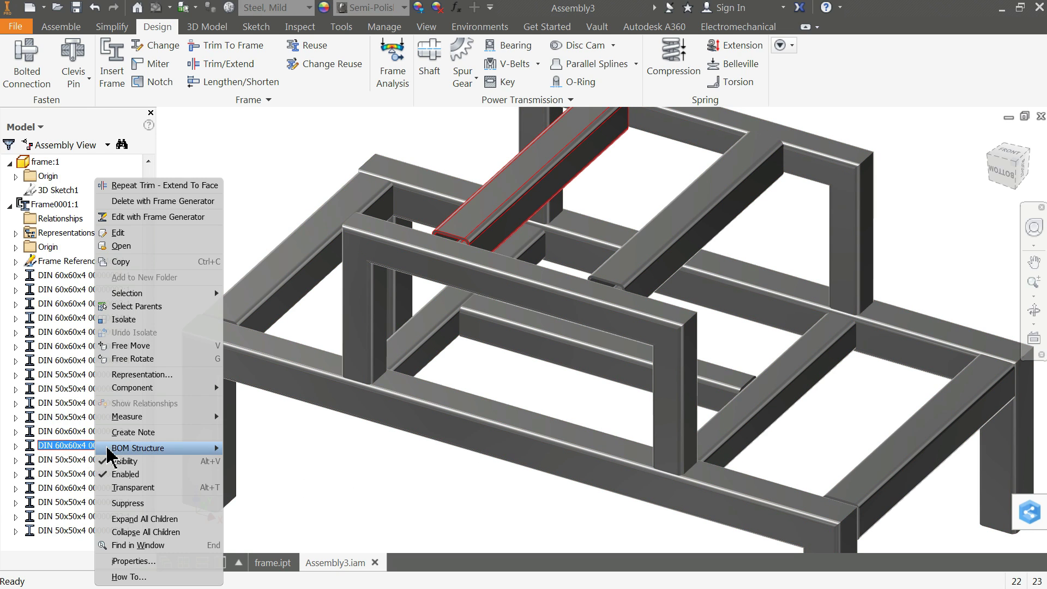
click(134, 217)
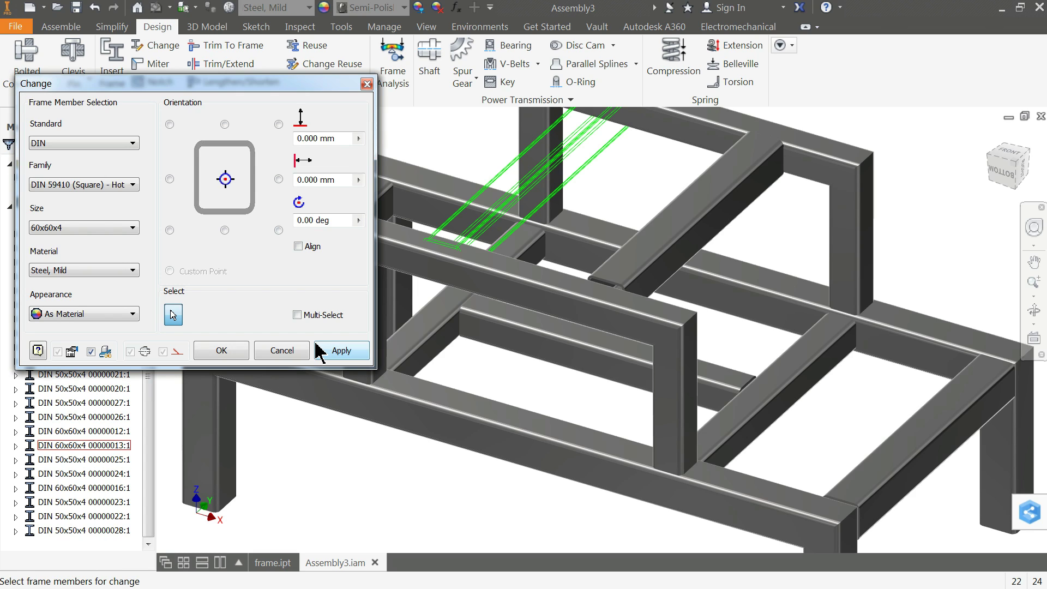
click(297, 315)
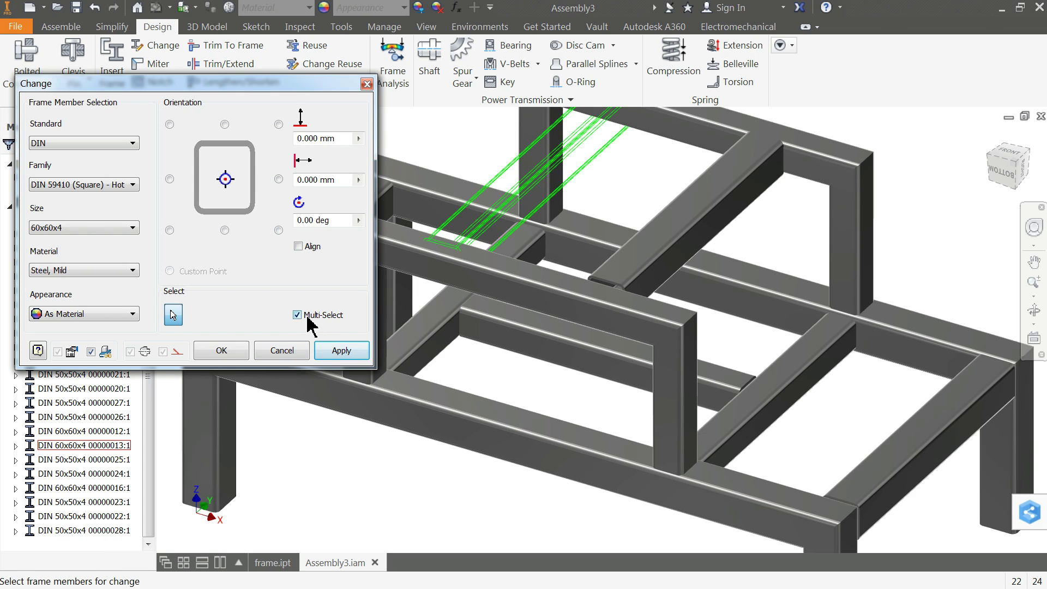
click(685, 219)
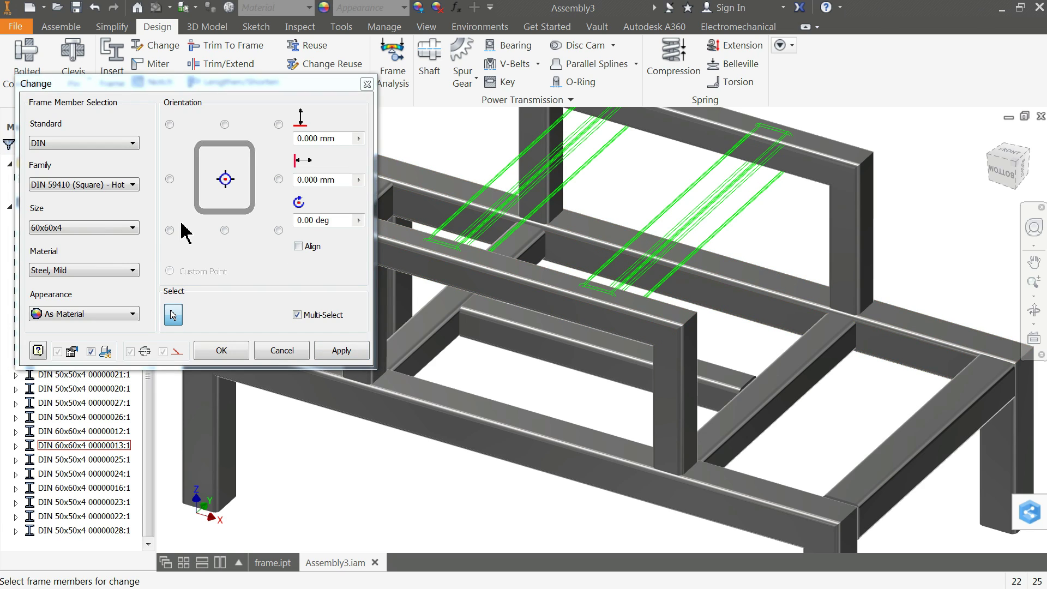
click(81, 231)
scroll(64, 262, up, 3)
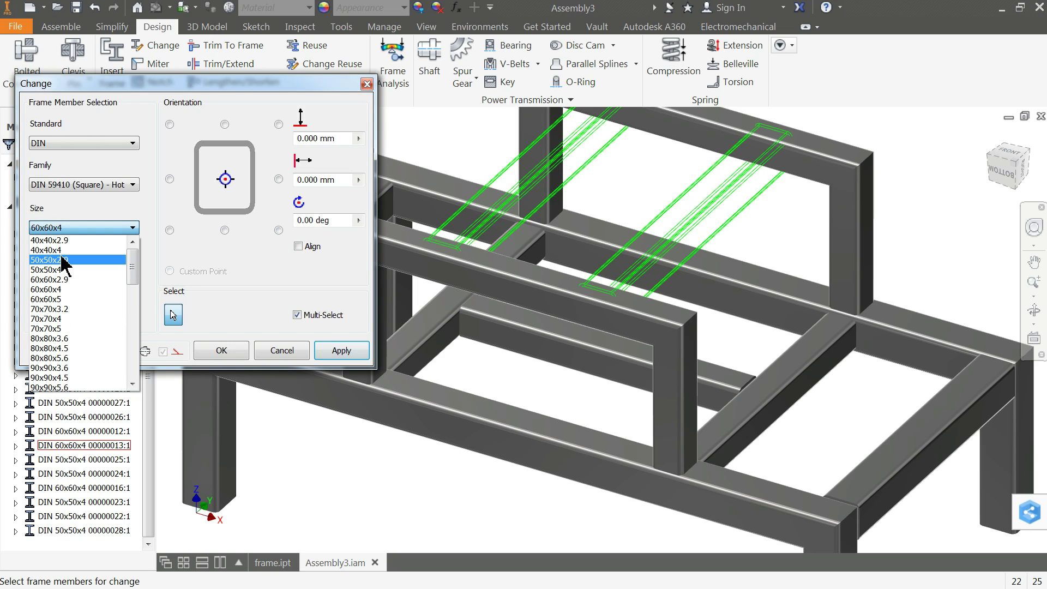
click(65, 259)
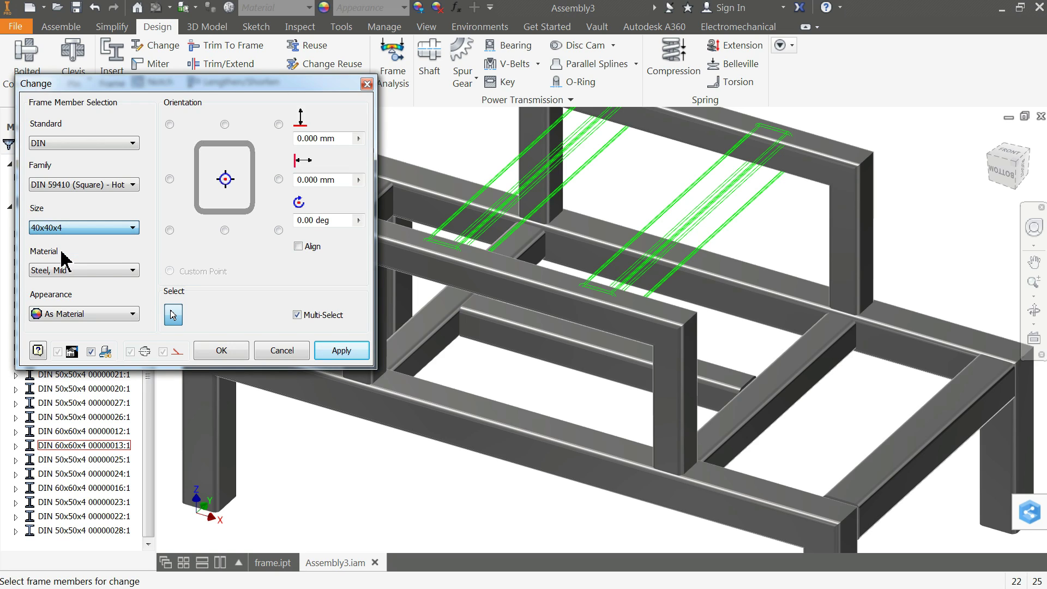
click(340, 354)
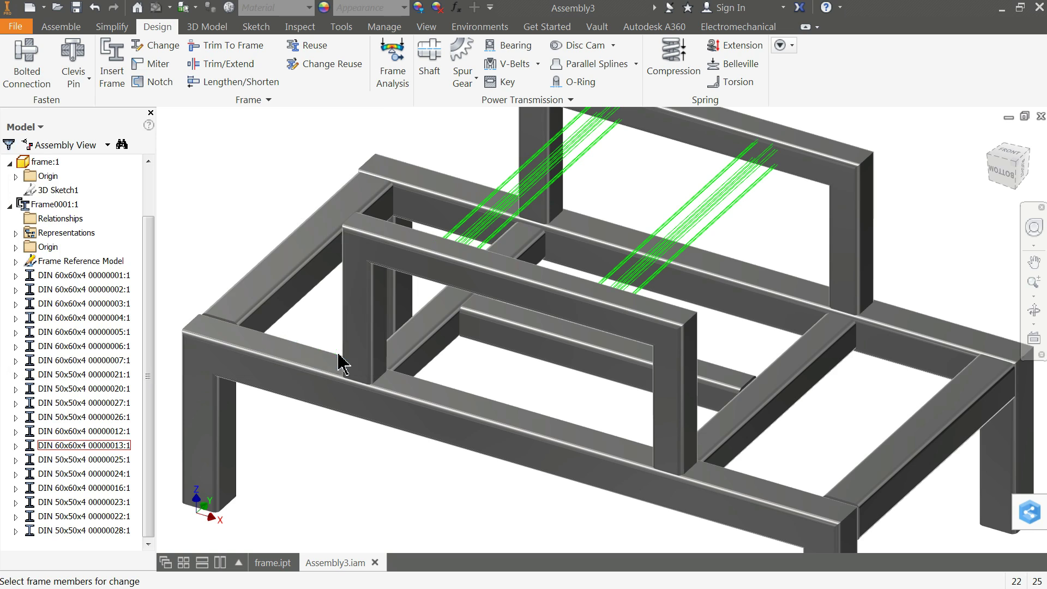
click(423, 334)
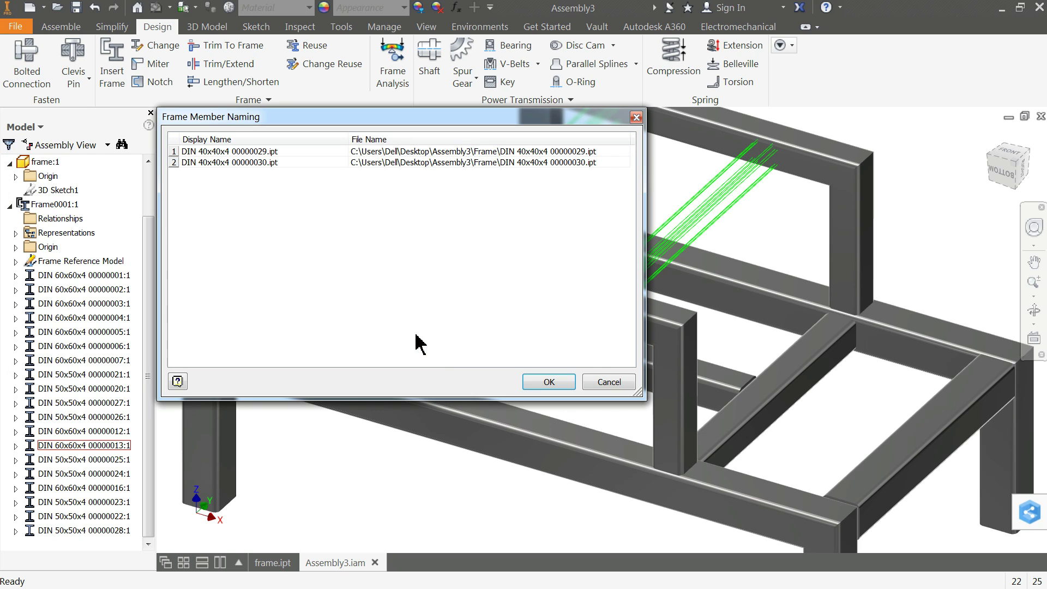
click(539, 383)
key(Return)
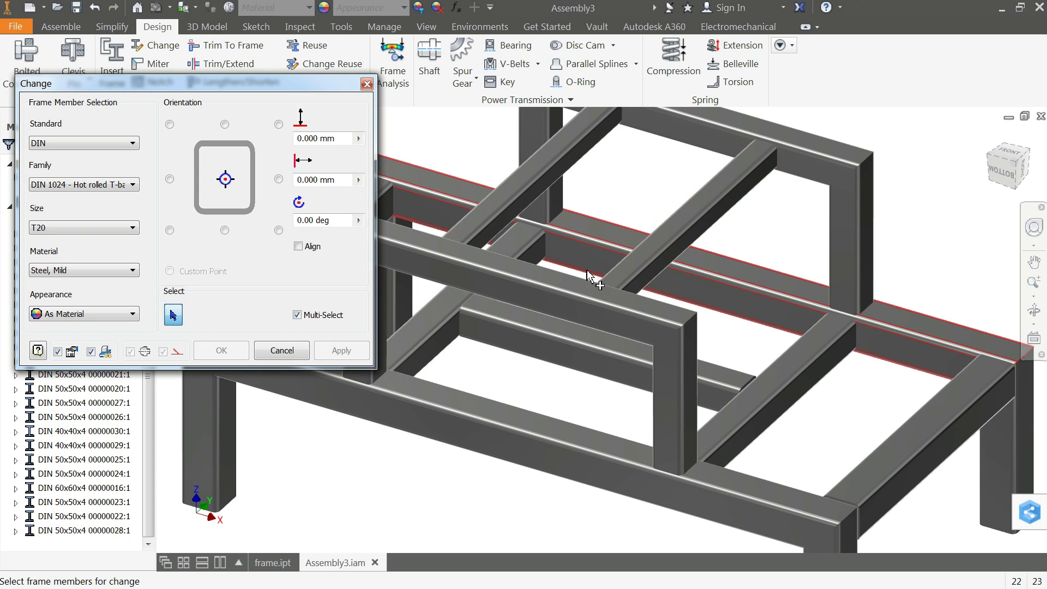
click(289, 354)
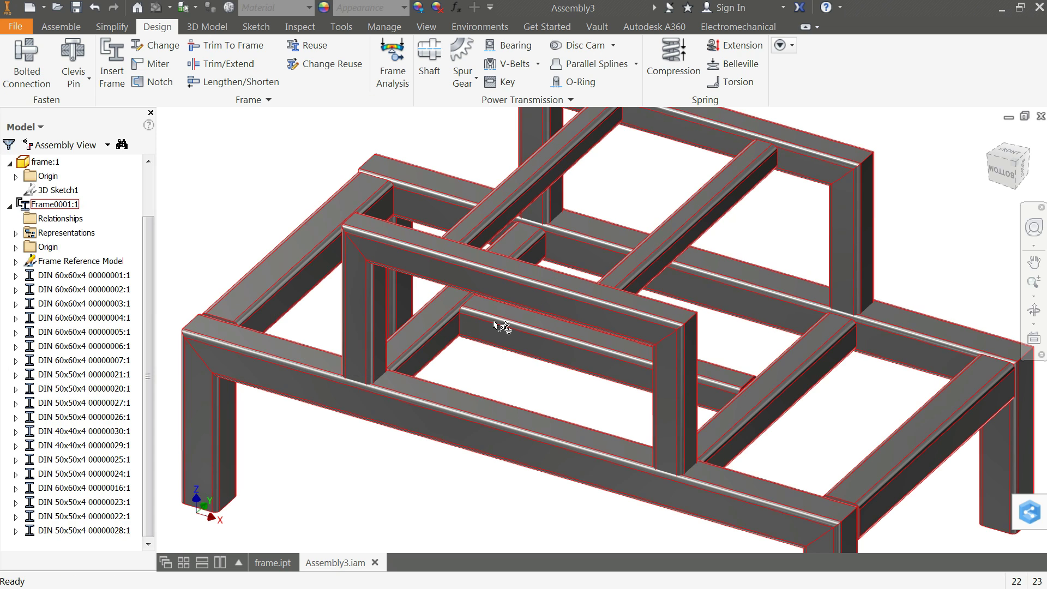
scroll(499, 327, down, 3)
scroll(561, 436, down, 2)
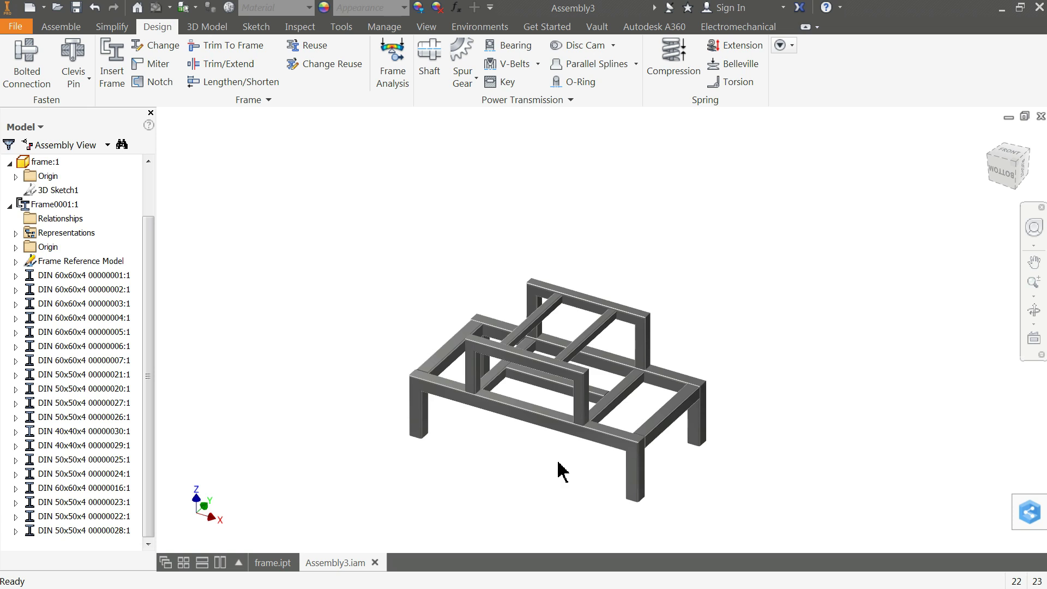
scroll(561, 468, up, 3)
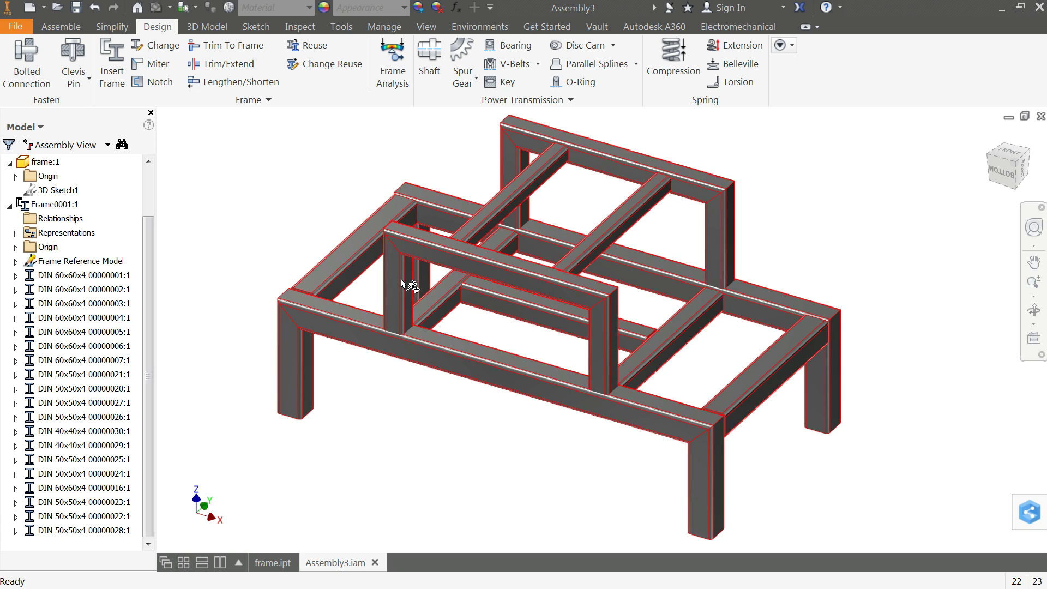